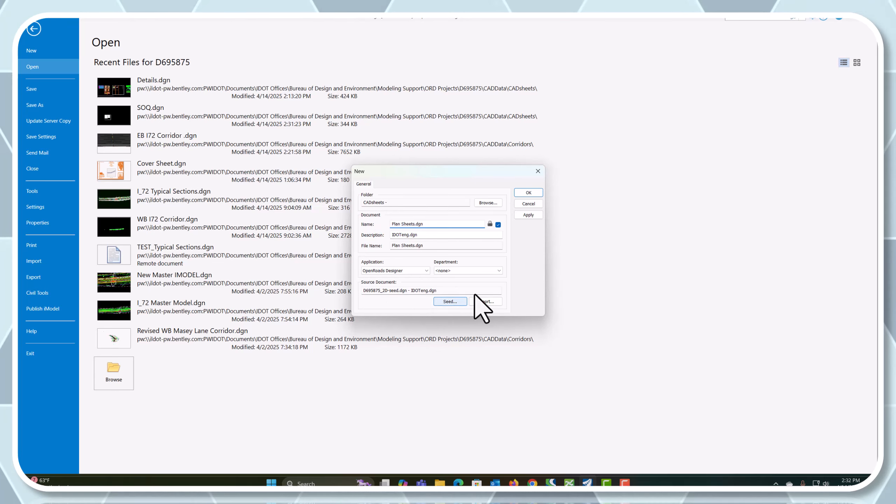
Create Plan Sheets.dgn in the CADsheets folder from the seed D695875_2D-seed.dgn and check in Details.dgn
{"action": "left_click", "coordinate": [528, 193]}
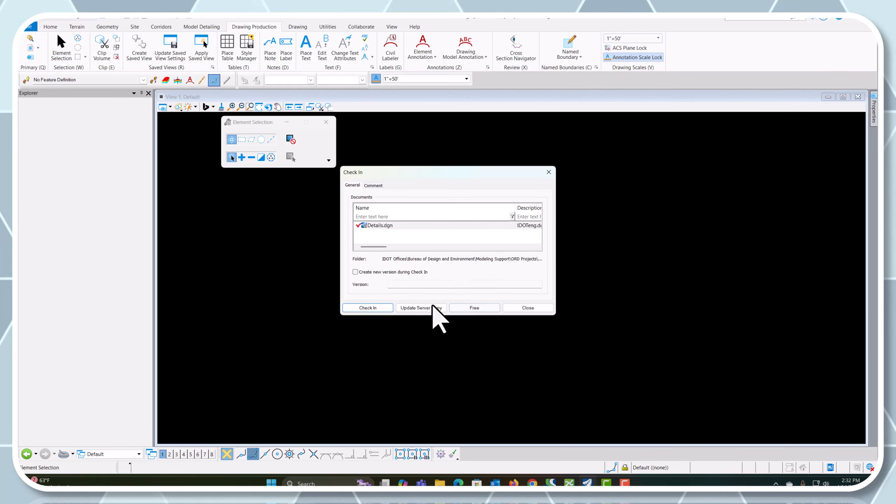
{"action": "left_click", "coordinate": [361, 308]}
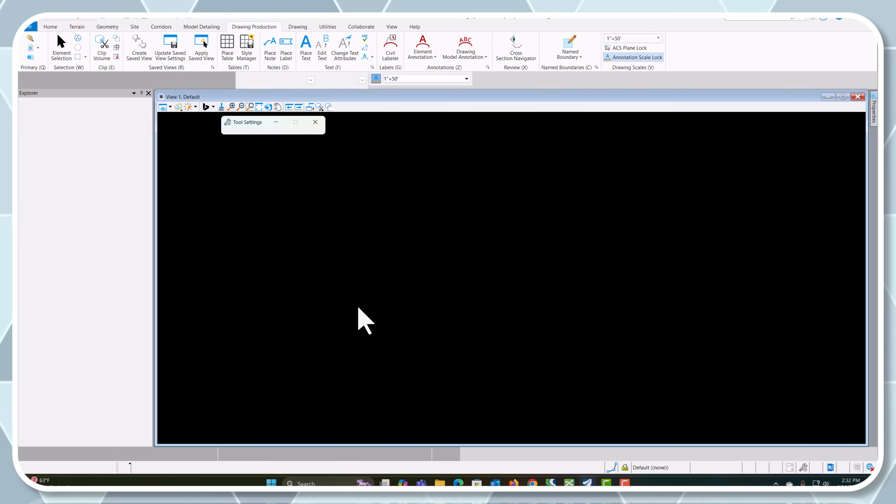
Assign the IL83/2011-WF geographic coordinate system from the Favorites library to the new file
{"action": "left_click", "coordinate": [327, 27]}
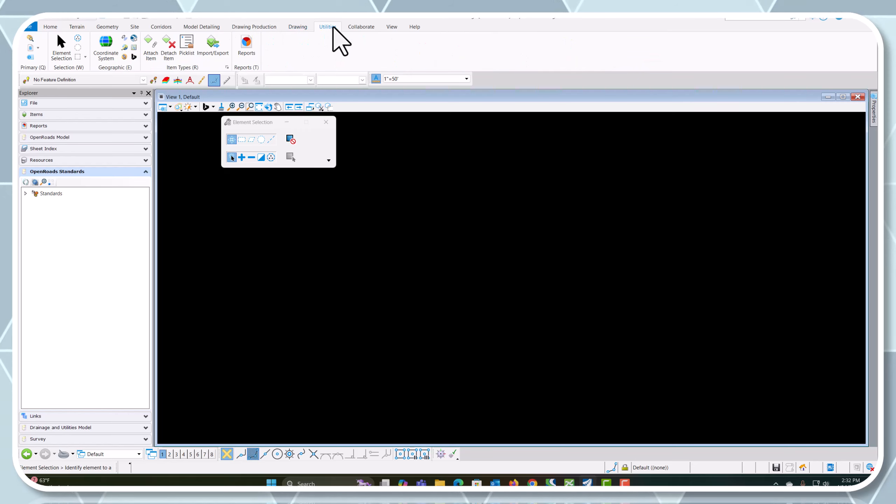
{"action": "left_click", "coordinate": [106, 44]}
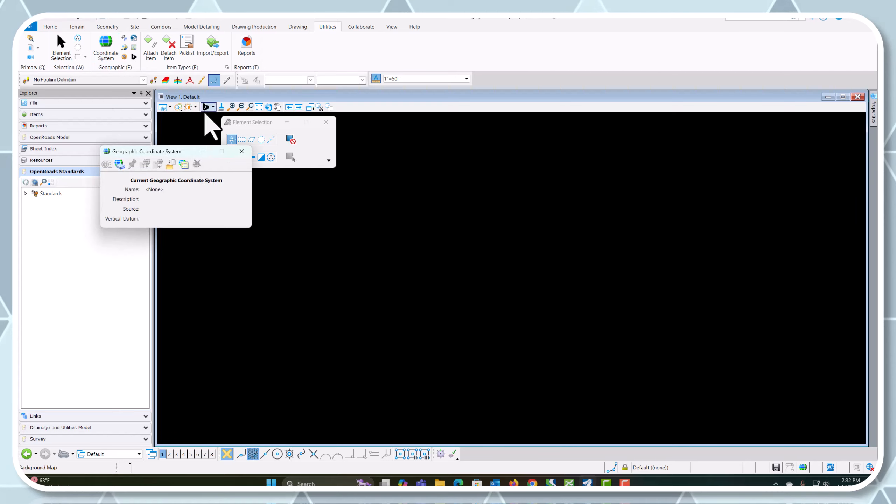
{"action": "left_click", "coordinate": [119, 164]}
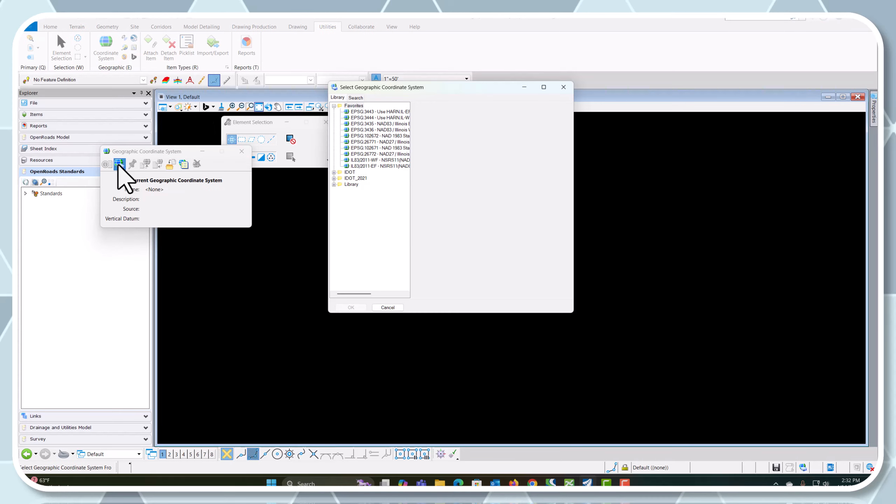
{"action": "left_click", "coordinate": [384, 160]}
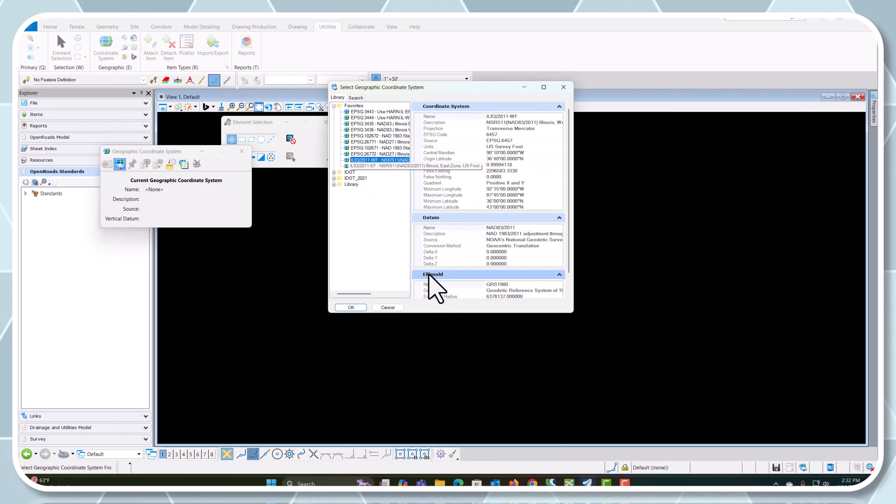
{"action": "left_click", "coordinate": [351, 307]}
{"action": "left_click", "coordinate": [241, 151]}
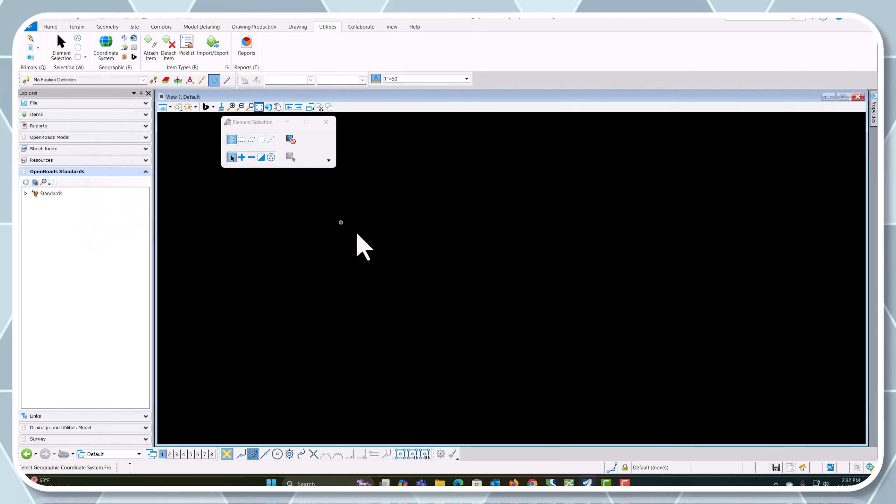
Choose I_72 Master Model.dgn from the Corridors folder as the document for an interactive reference attachment
{"action": "left_click", "coordinate": [259, 106]}
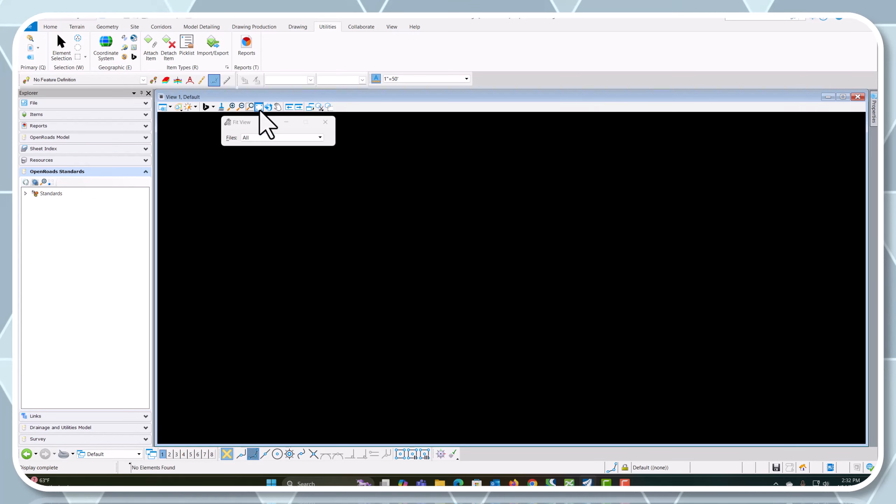
{"action": "left_click", "coordinate": [31, 48]}
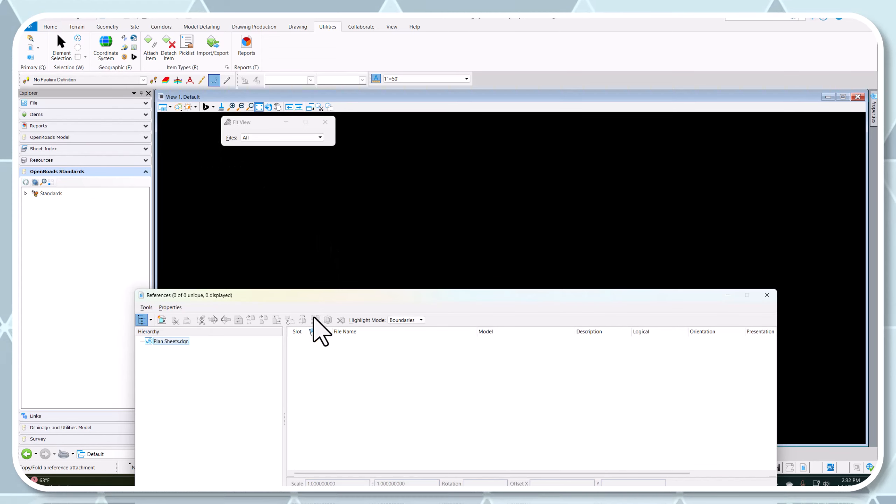
{"action": "left_click_drag", "start_coordinate": [352, 295], "coordinate": [409, 171]}
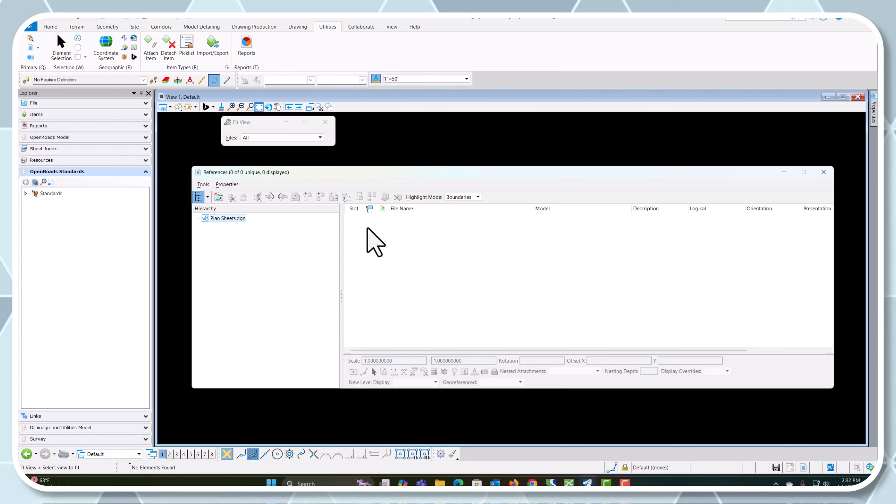
{"action": "left_click", "coordinate": [218, 197]}
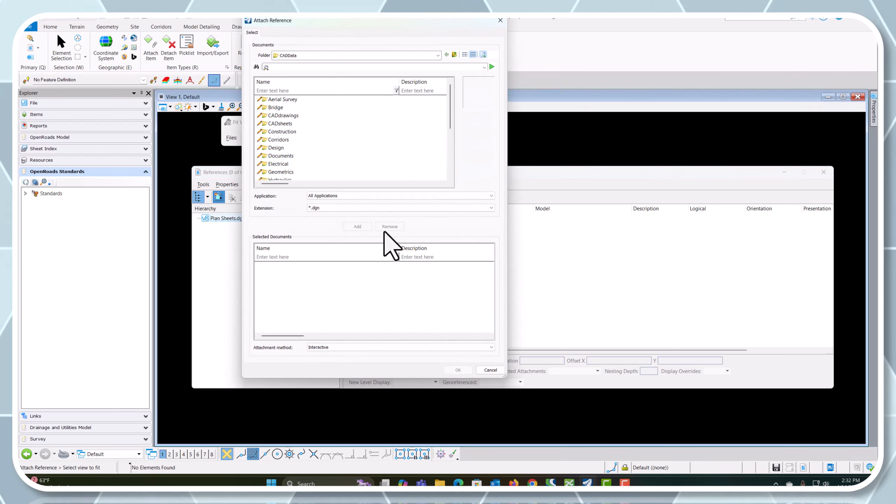
{"action": "double_click", "coordinate": [280, 139]}
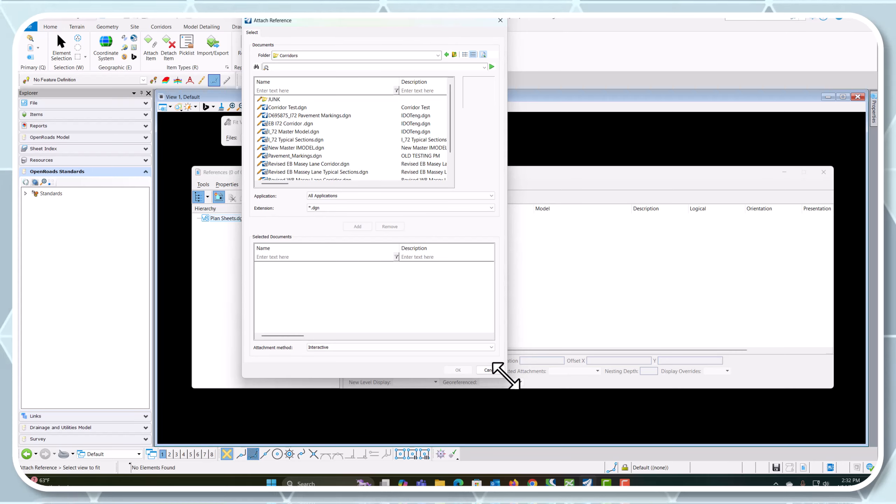
{"action": "left_click_drag", "start_coordinate": [506, 377], "coordinate": [632, 420]}
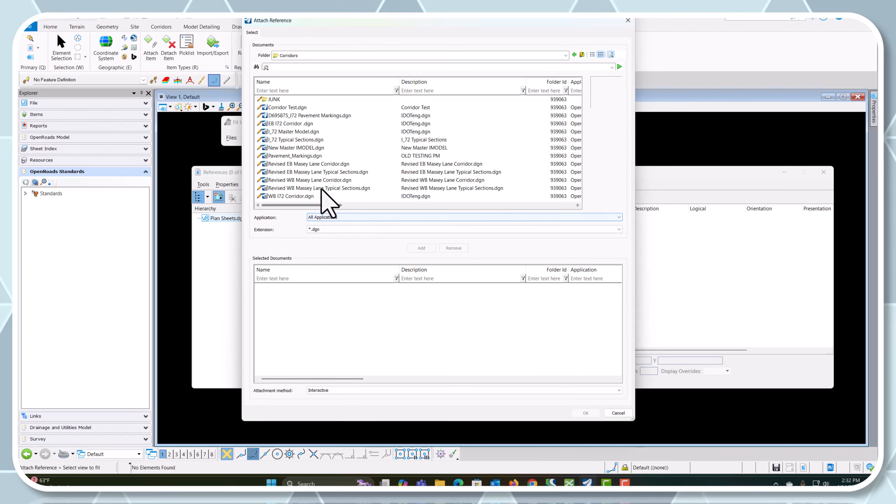
{"action": "left_click", "coordinate": [296, 131]}
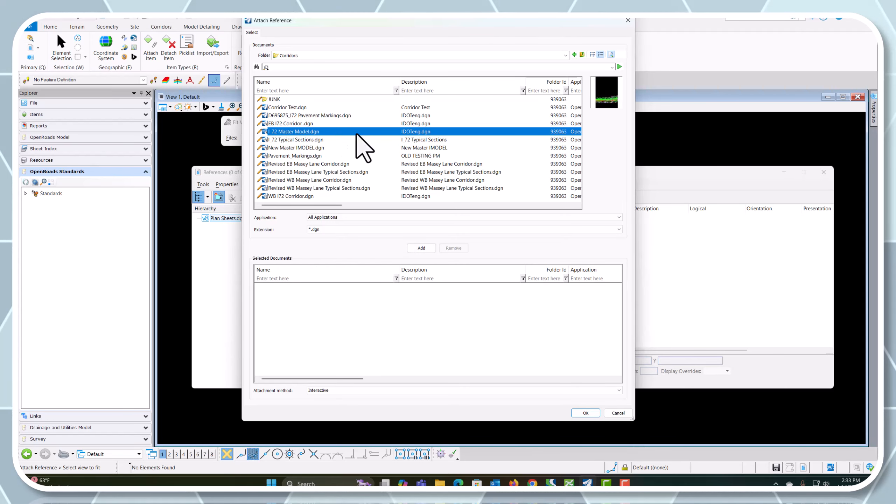
{"action": "left_click", "coordinate": [421, 249]}
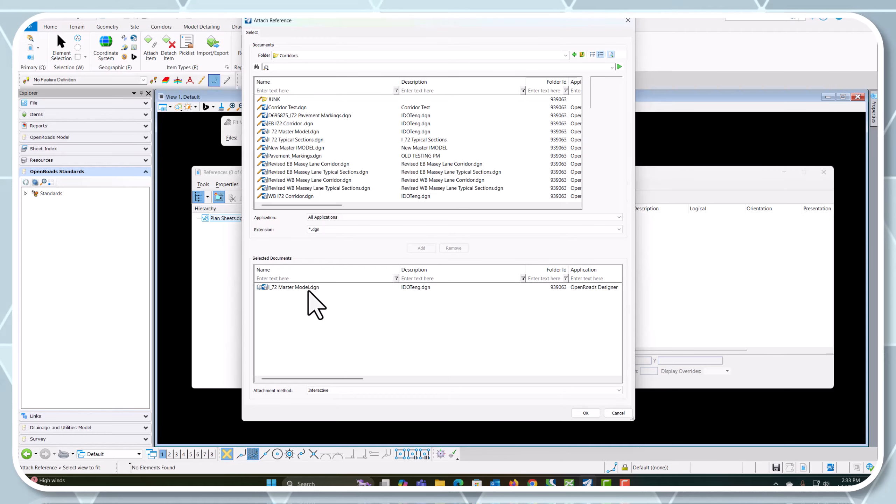
{"action": "left_click", "coordinate": [337, 287]}
{"action": "left_click", "coordinate": [585, 413]}
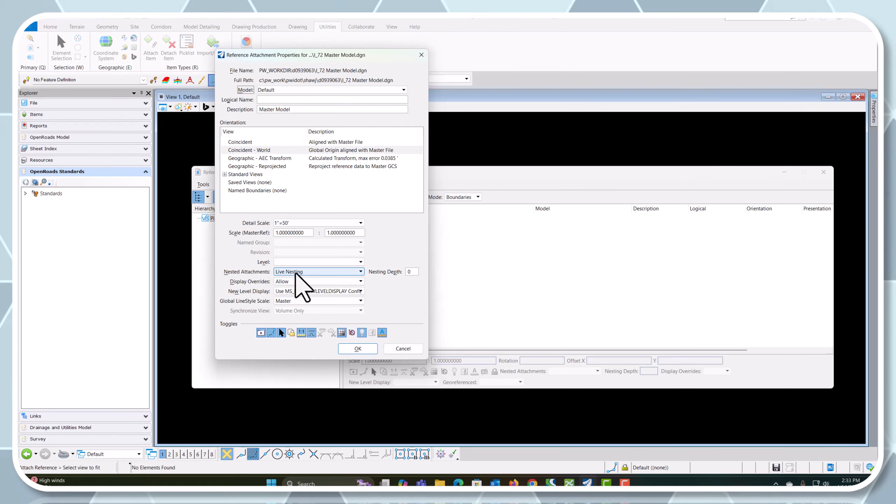
Attach the master model reference with its nesting depth set to 3
{"action": "left_click", "coordinate": [390, 272]}
{"action": "type", "text": "3"}
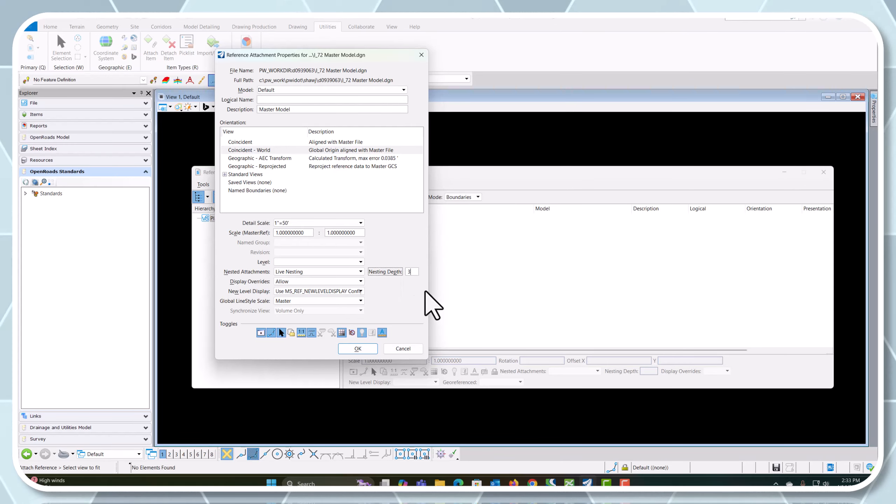
{"action": "left_click", "coordinate": [353, 349]}
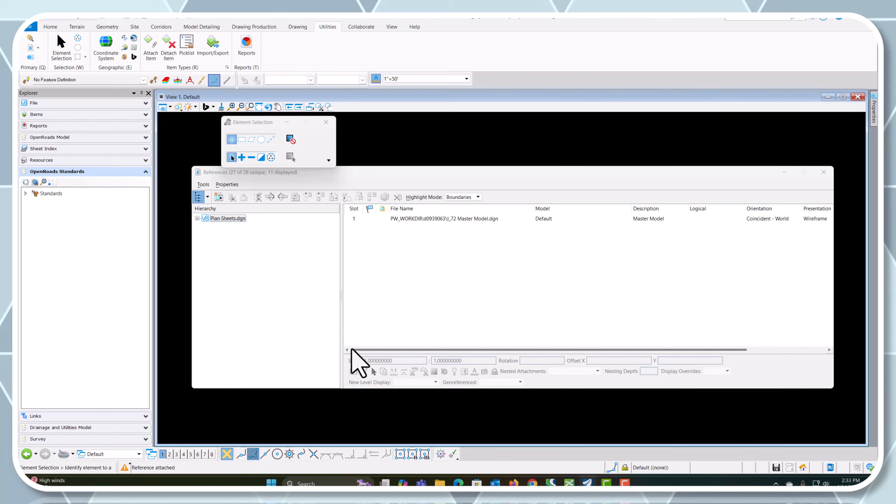
{"action": "left_click", "coordinate": [823, 172]}
Examine the attached roadway model as a whole and up close along its western part
{"action": "left_click", "coordinate": [263, 107]}
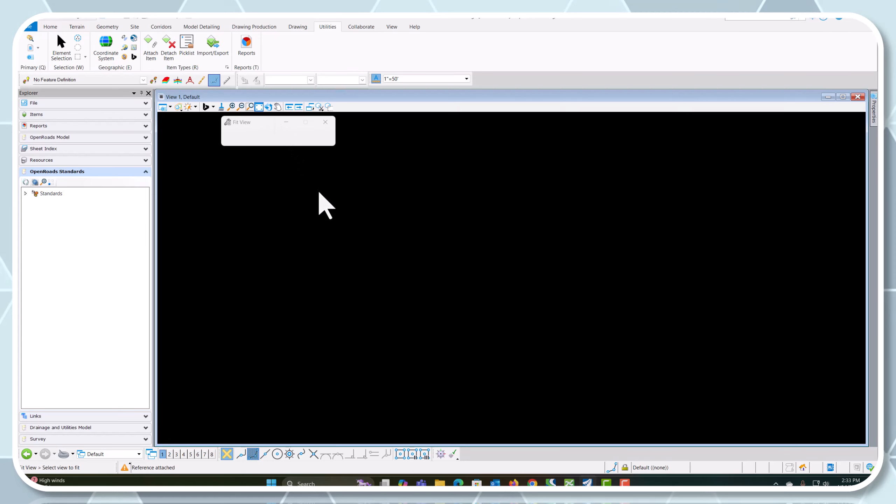
{"action": "scroll", "coordinate": [464, 356], "scroll_direction": "up", "scroll_amount": 2}
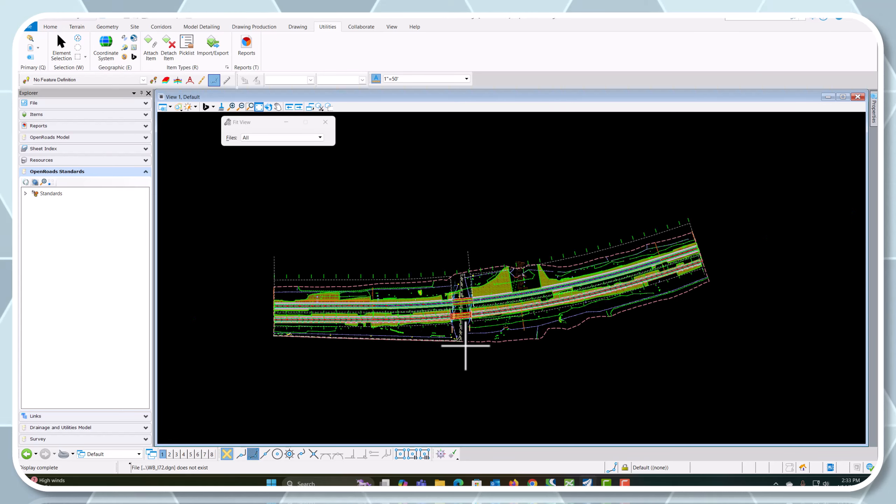
{"action": "scroll", "coordinate": [500, 311], "scroll_direction": "up", "scroll_amount": 2}
{"action": "scroll", "coordinate": [500, 310], "scroll_direction": "up", "scroll_amount": 1}
{"action": "scroll", "coordinate": [516, 310], "scroll_direction": "down", "scroll_amount": 3}
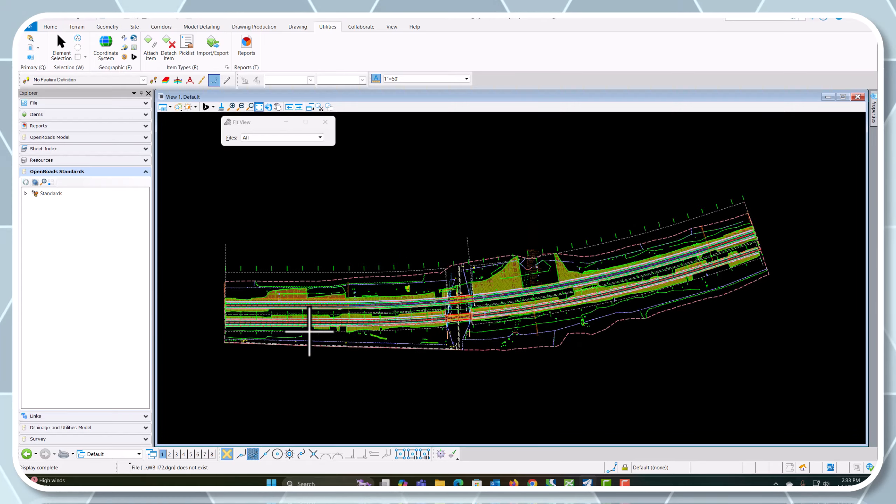
{"action": "scroll", "coordinate": [309, 331], "scroll_direction": "up", "scroll_amount": 2}
{"action": "scroll", "coordinate": [309, 331], "scroll_direction": "up", "scroll_amount": 2}
{"action": "scroll", "coordinate": [346, 310], "scroll_direction": "down", "scroll_amount": 2}
{"action": "scroll", "coordinate": [300, 304], "scroll_direction": "up", "scroll_amount": 2}
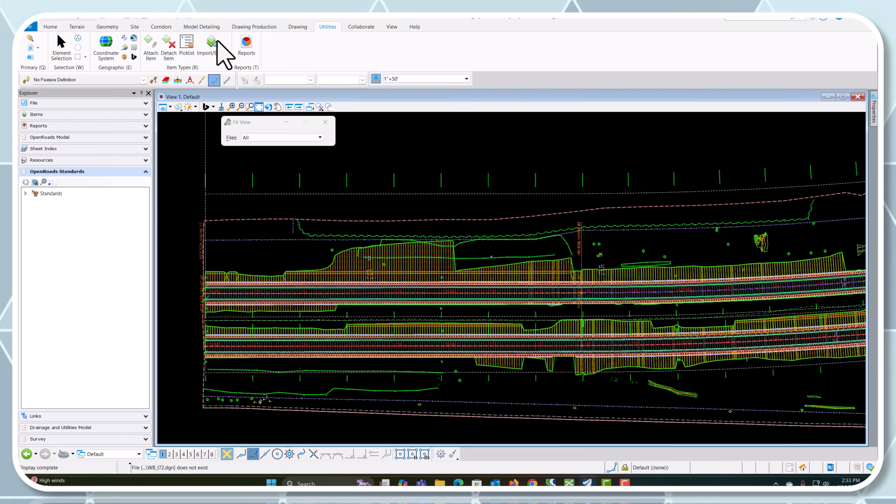
Inspect the reference hierarchy of Plan Sheets.dgn down through I_72 Master Model.dgn and the nested EB I72 Corridor file
{"action": "left_click", "coordinate": [31, 47]}
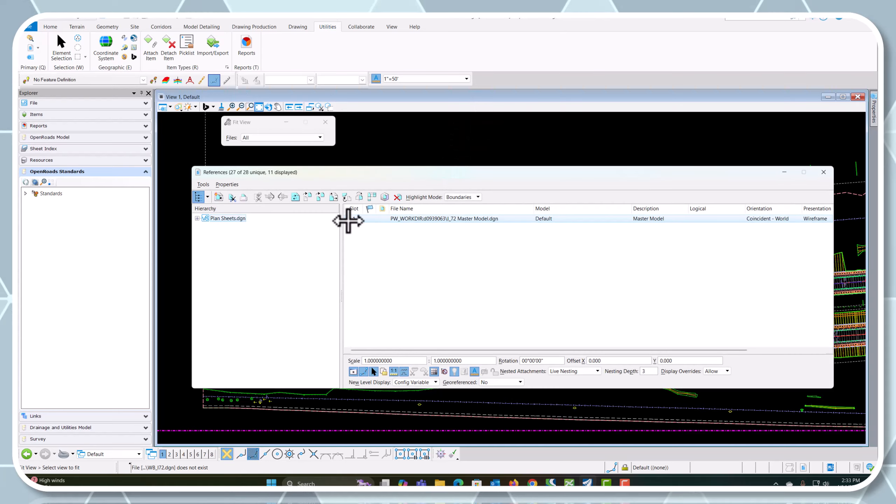
{"action": "left_click", "coordinate": [197, 219]}
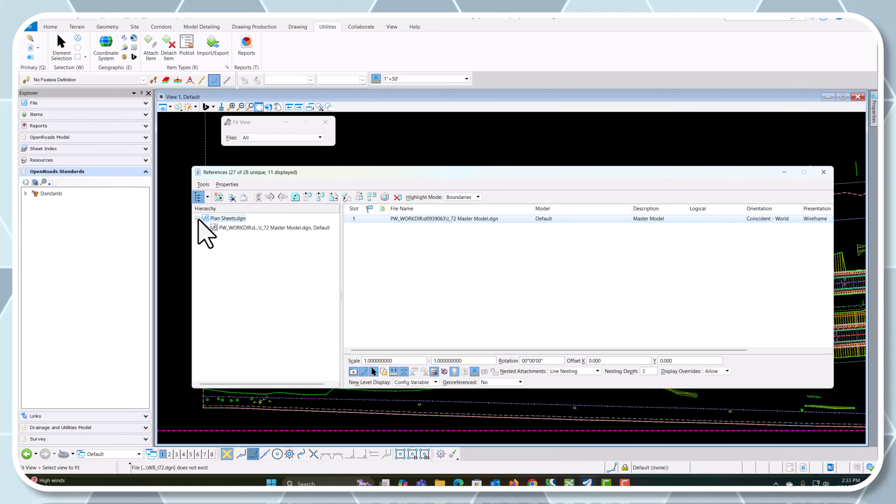
{"action": "left_click", "coordinate": [206, 227]}
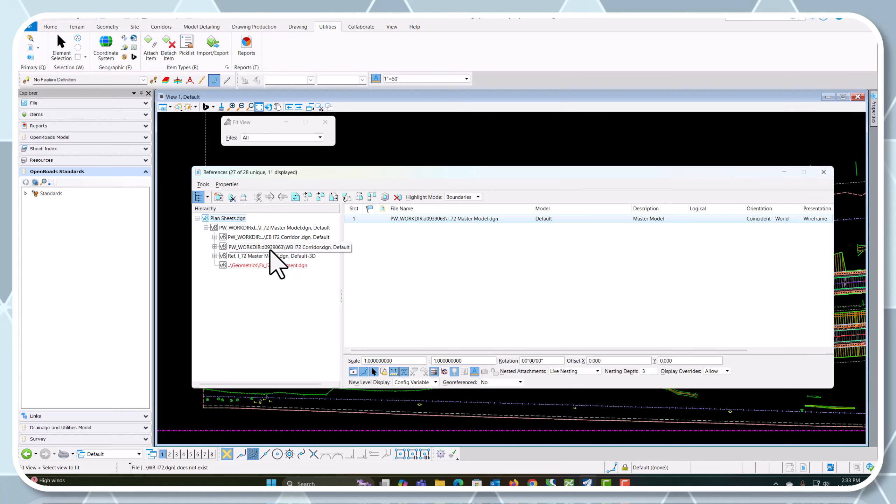
{"action": "left_click", "coordinate": [215, 238]}
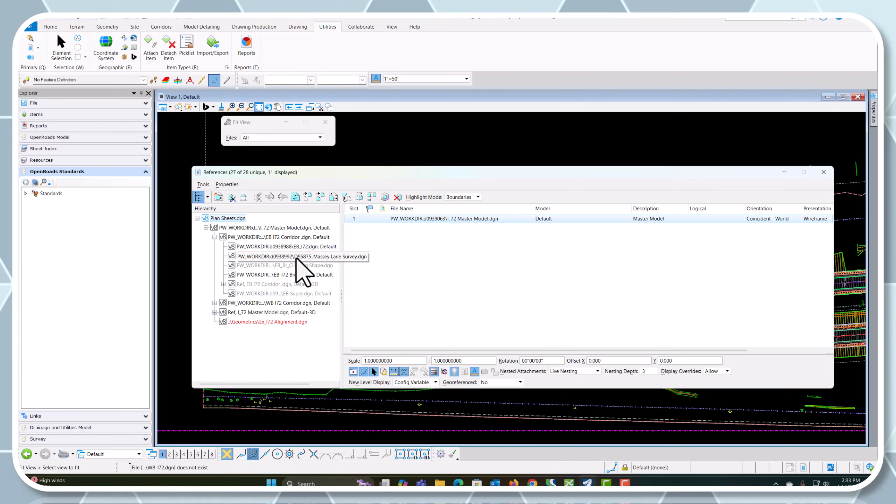
{"action": "left_click", "coordinate": [303, 228]}
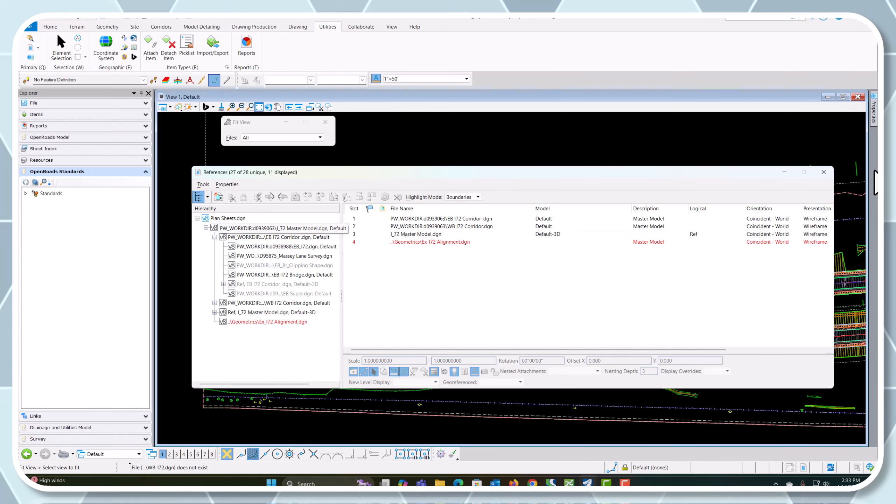
{"action": "left_click", "coordinate": [824, 172]}
Set the existing ground terrain as the active terrain model by its boundary, and clear the selection
{"action": "left_click", "coordinate": [342, 220]}
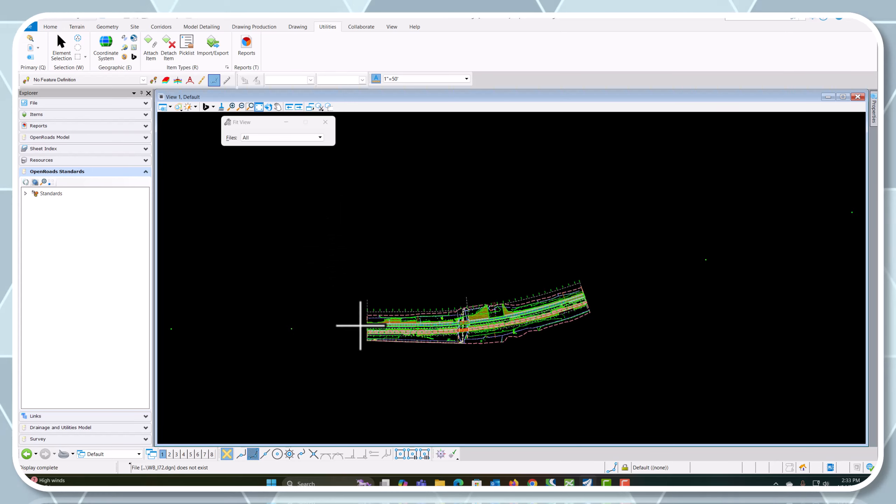
{"action": "scroll", "coordinate": [413, 320], "scroll_direction": "up", "scroll_amount": 3}
{"action": "scroll", "coordinate": [412, 320], "scroll_direction": "up", "scroll_amount": 1}
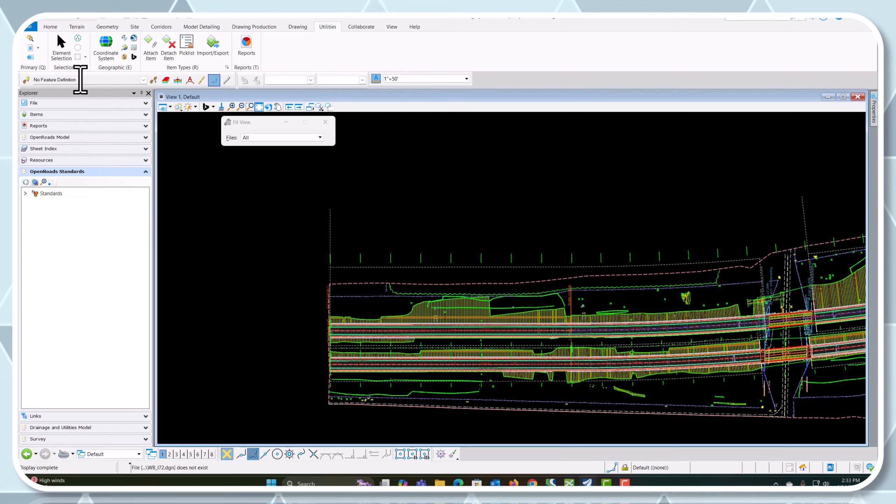
{"action": "left_click", "coordinate": [59, 42]}
{"action": "scroll", "coordinate": [363, 296], "scroll_direction": "up", "scroll_amount": 2}
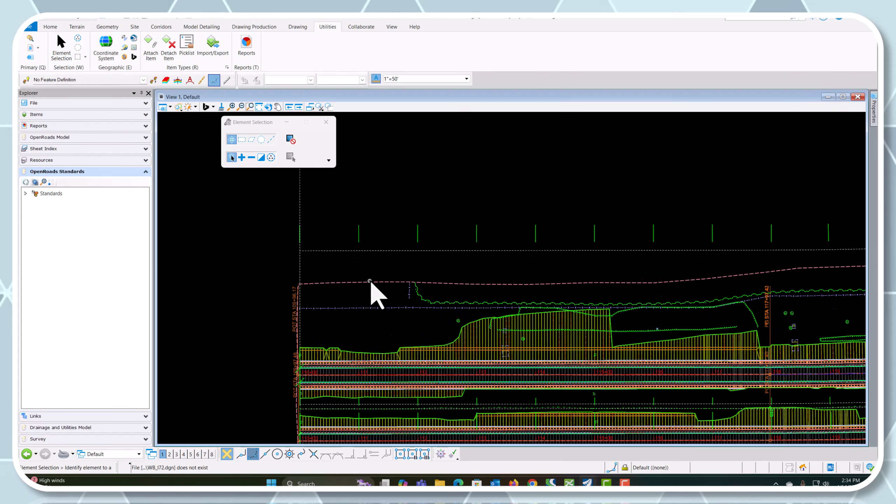
{"action": "left_click", "coordinate": [369, 281]}
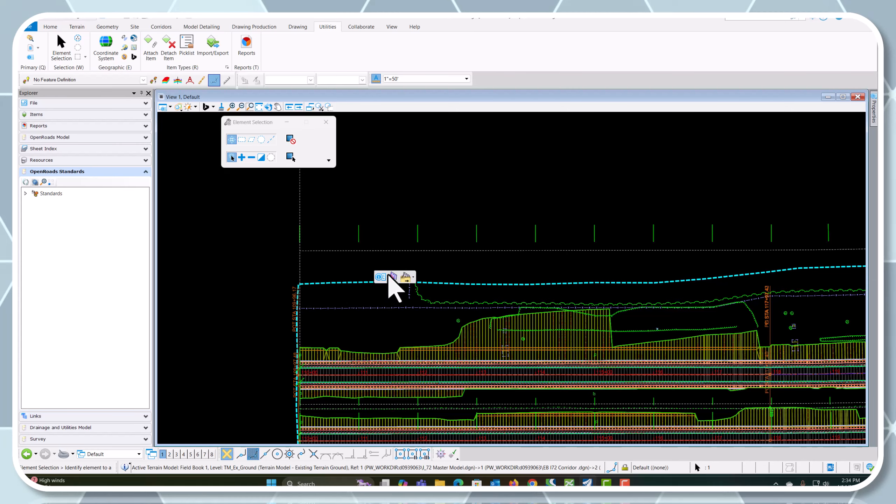
{"action": "left_click", "coordinate": [393, 275]}
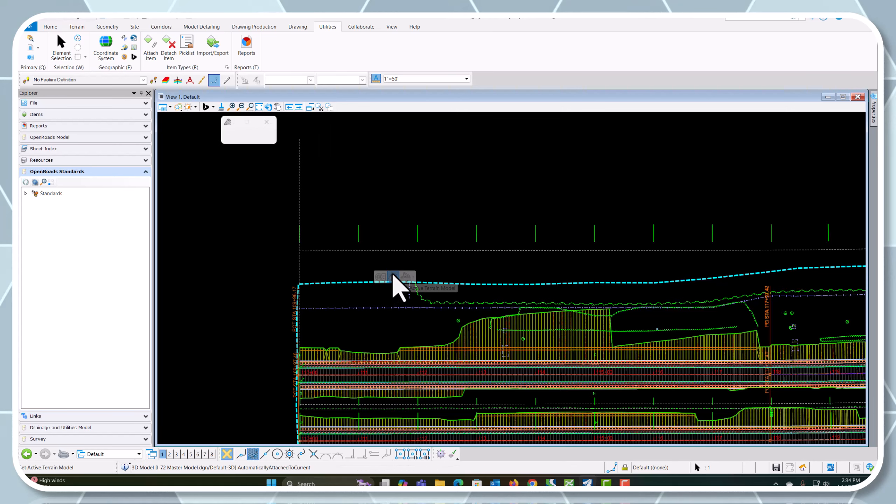
{"action": "left_click", "coordinate": [362, 278]}
{"action": "scroll", "coordinate": [300, 283], "scroll_direction": "down", "scroll_amount": 2}
{"action": "scroll", "coordinate": [375, 388], "scroll_direction": "up", "scroll_amount": 1}
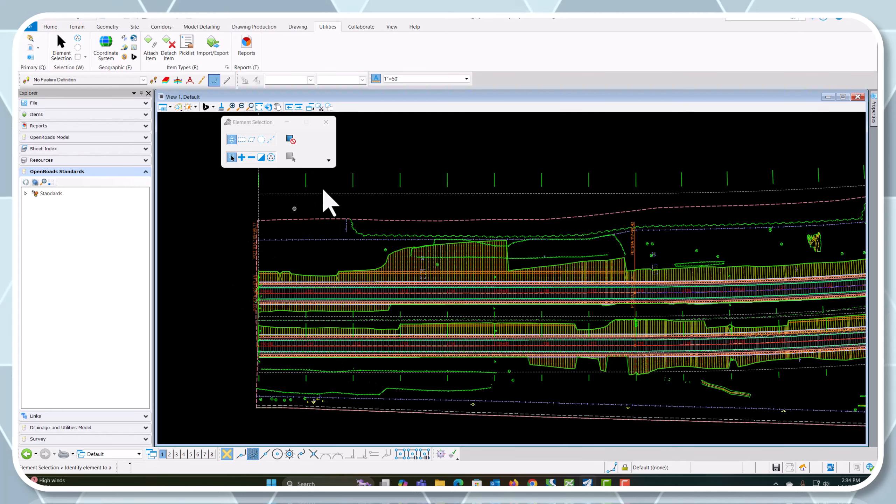
{"action": "left_click", "coordinate": [31, 28]}
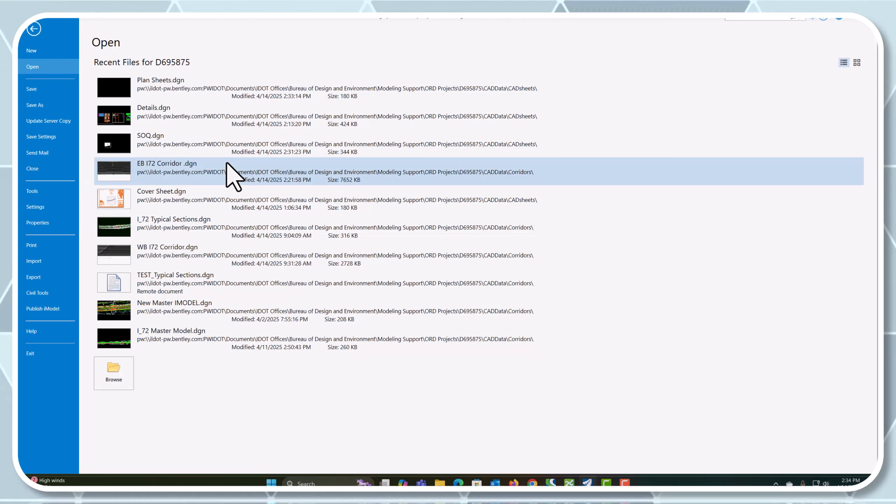
{"action": "left_click", "coordinate": [114, 370]}
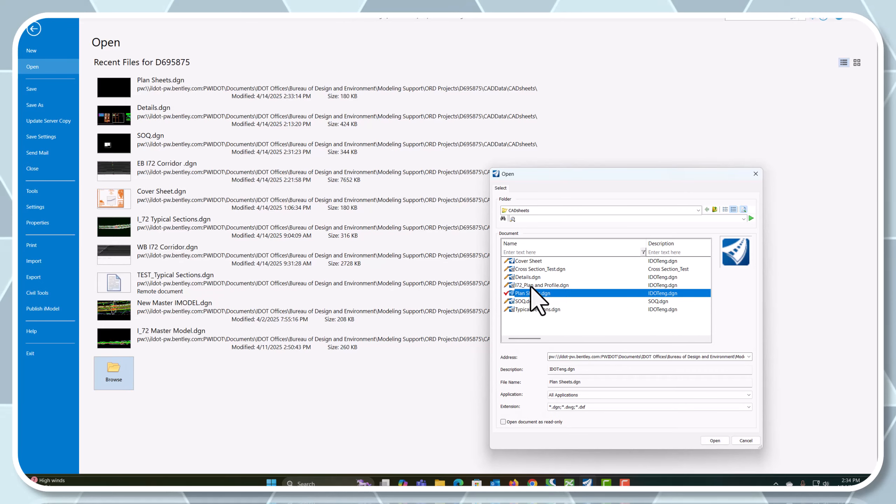
{"action": "left_click", "coordinate": [698, 210]}
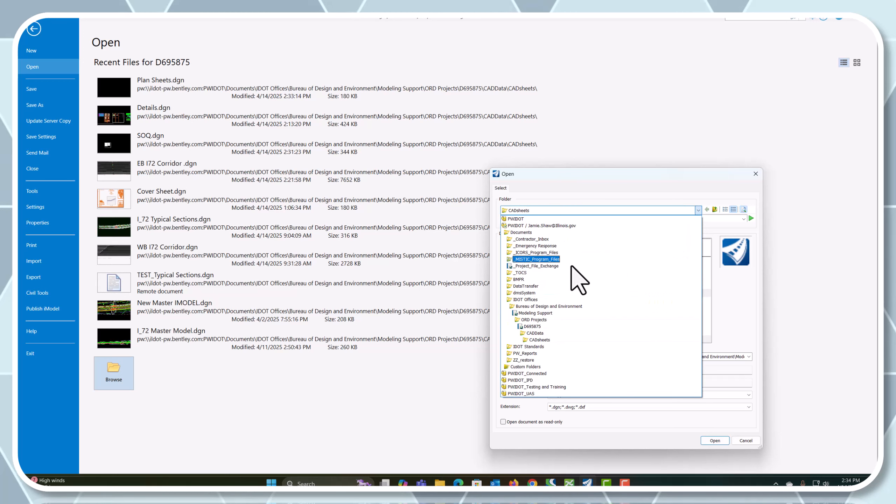
{"action": "left_click", "coordinate": [535, 333]}
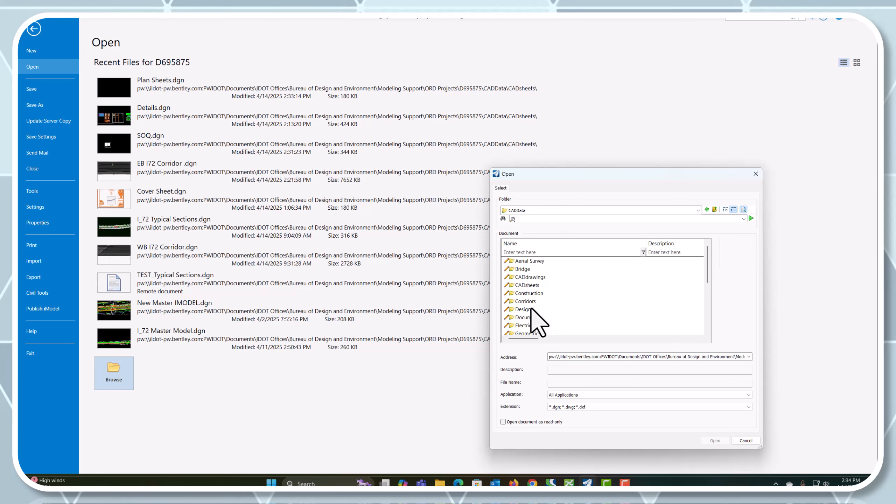
{"action": "double_click", "coordinate": [531, 303]}
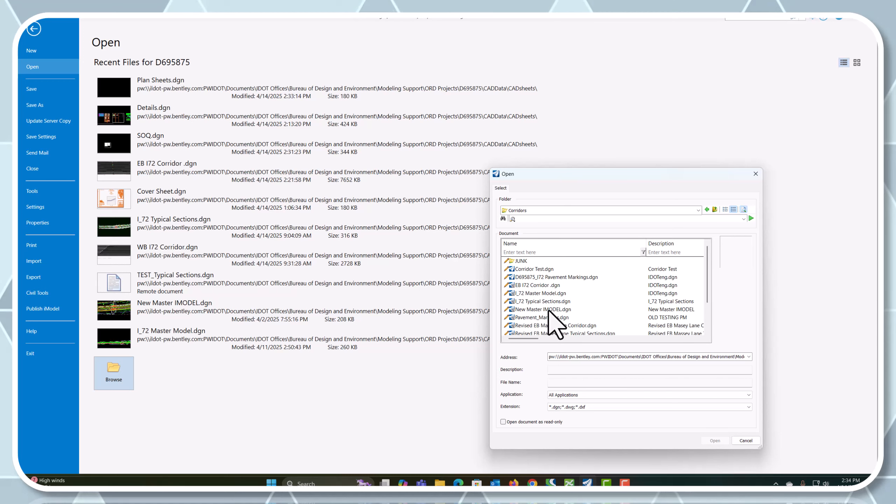
{"action": "left_click", "coordinate": [539, 293]}
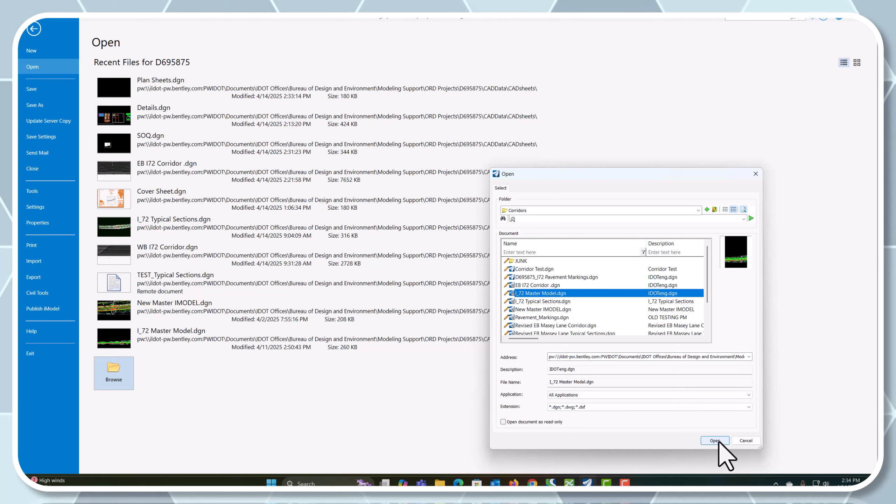
{"action": "left_click", "coordinate": [745, 440]}
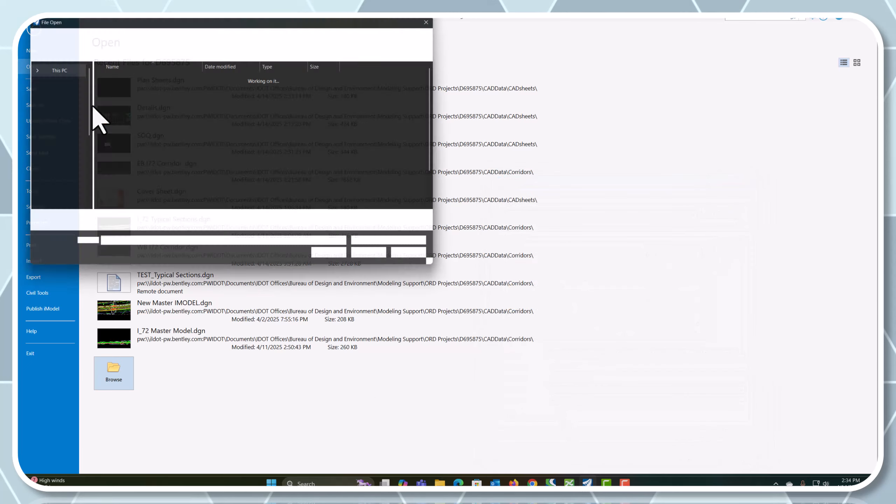
{"action": "left_click", "coordinate": [418, 257]}
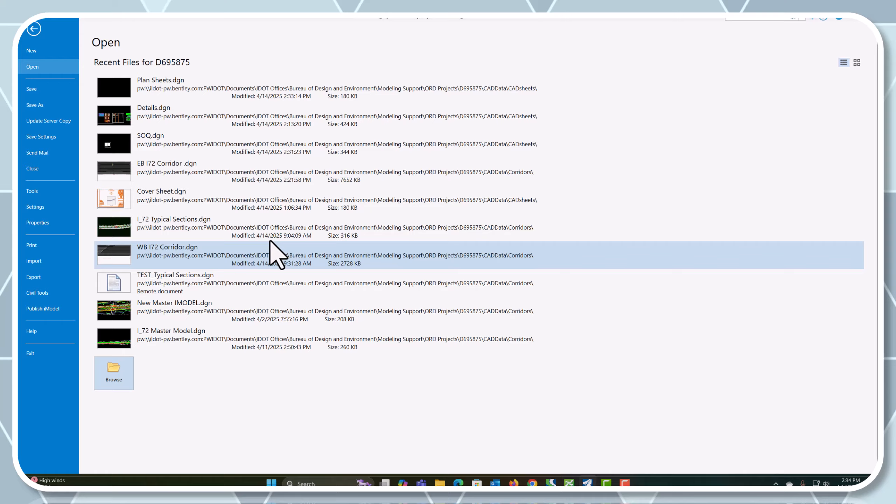
{"action": "left_click", "coordinate": [35, 30]}
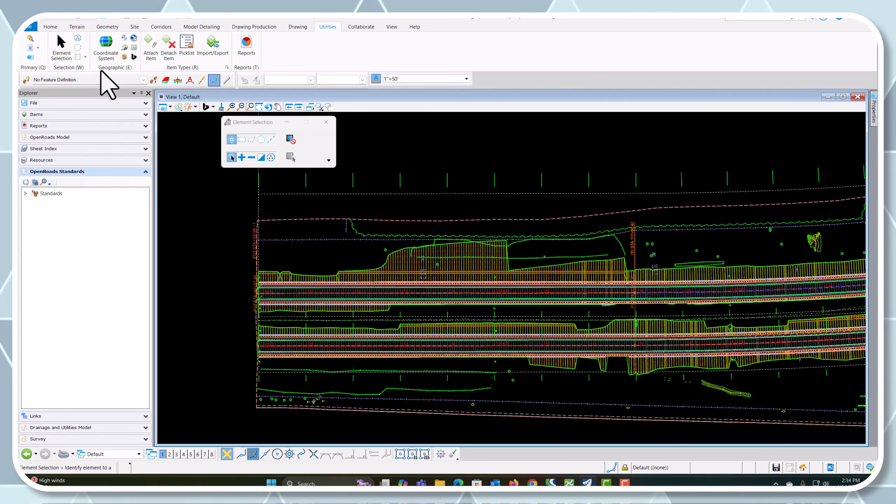
Detach the I_72 Master Model.dgn reference from Plan Sheets.dgn, accepting that dependent civil relationships break
{"action": "left_click", "coordinate": [31, 47]}
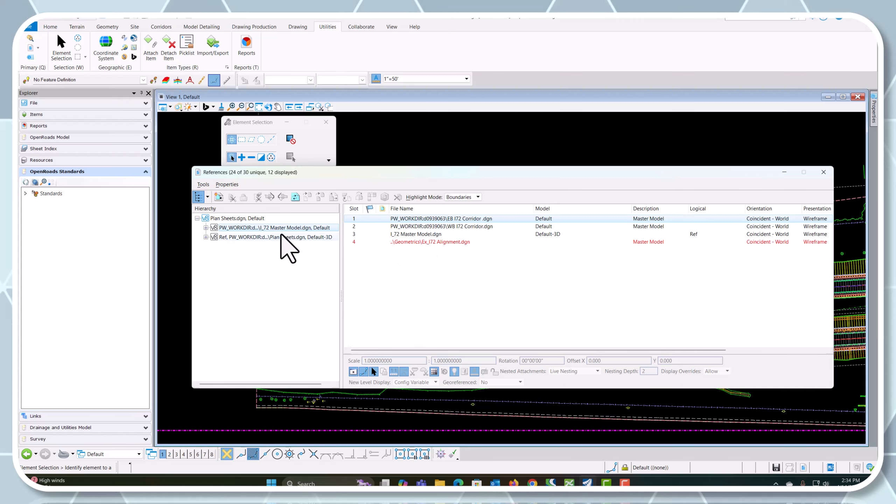
{"action": "left_click", "coordinate": [197, 218]}
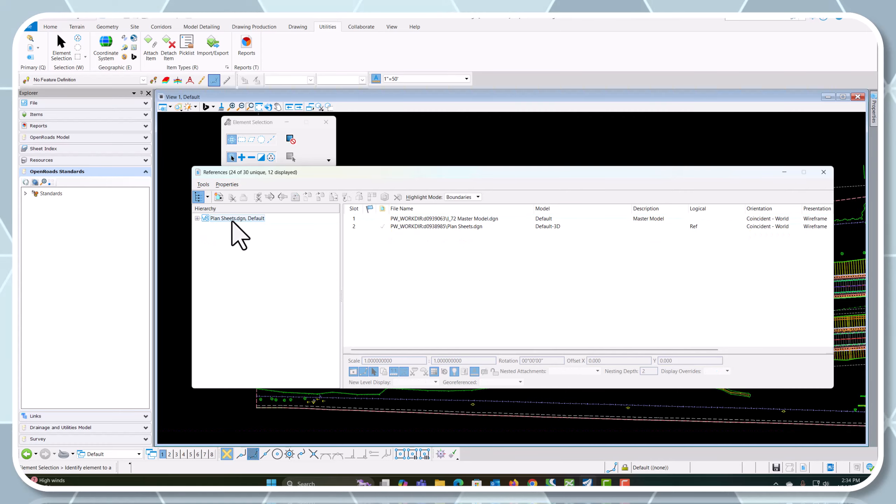
{"action": "right_click", "coordinate": [437, 218]}
{"action": "left_click", "coordinate": [451, 225]}
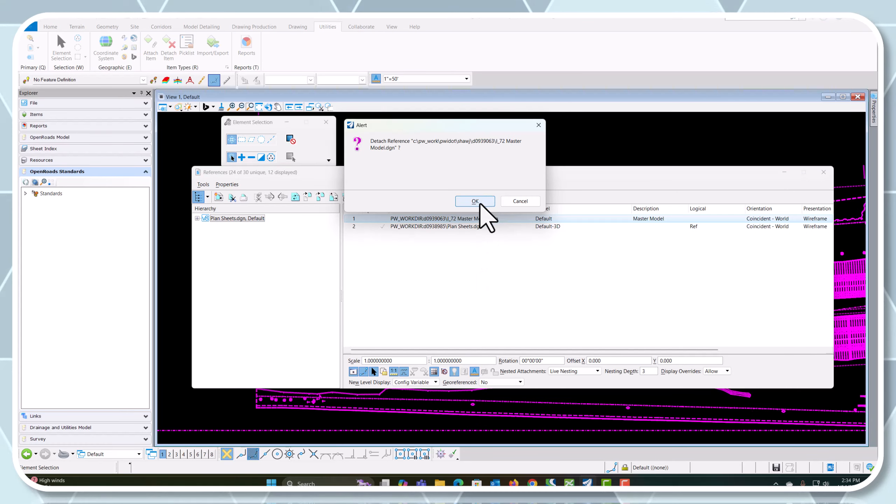
{"action": "left_click", "coordinate": [481, 199]}
{"action": "left_click", "coordinate": [480, 280]}
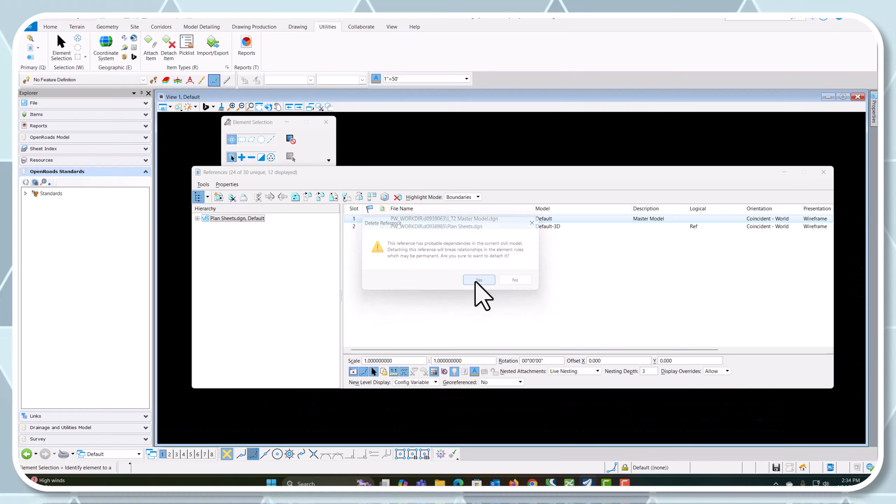
Try to detach the Default-3D reference of Plan Sheets.dgn as well, and close the reference manager
{"action": "right_click", "coordinate": [453, 219]}
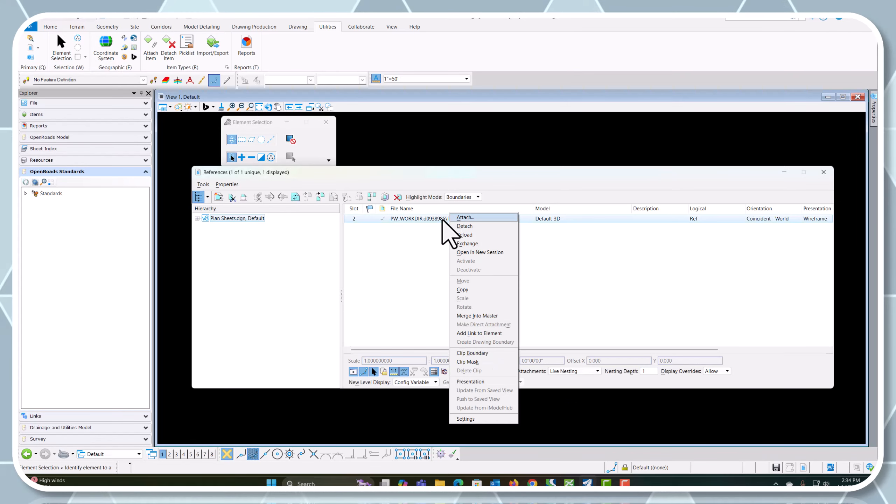
{"action": "left_click", "coordinate": [462, 233]}
{"action": "left_click", "coordinate": [475, 201]}
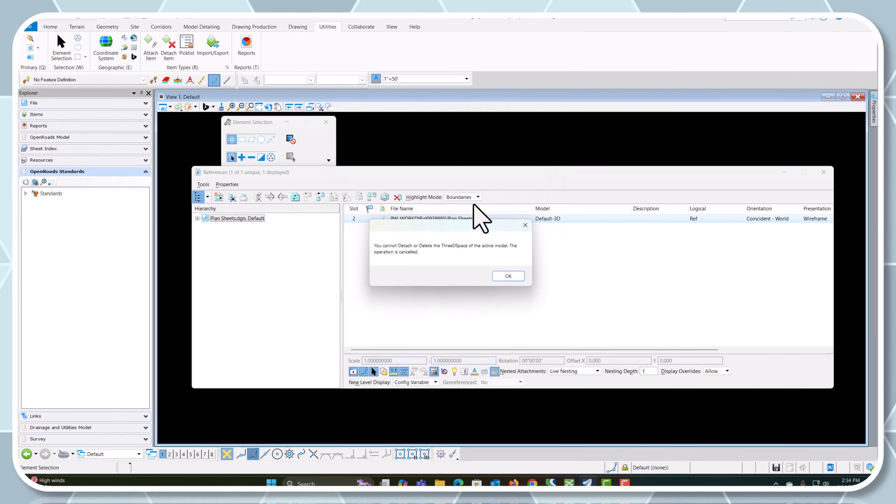
{"action": "left_click", "coordinate": [504, 275]}
{"action": "left_click", "coordinate": [824, 172]}
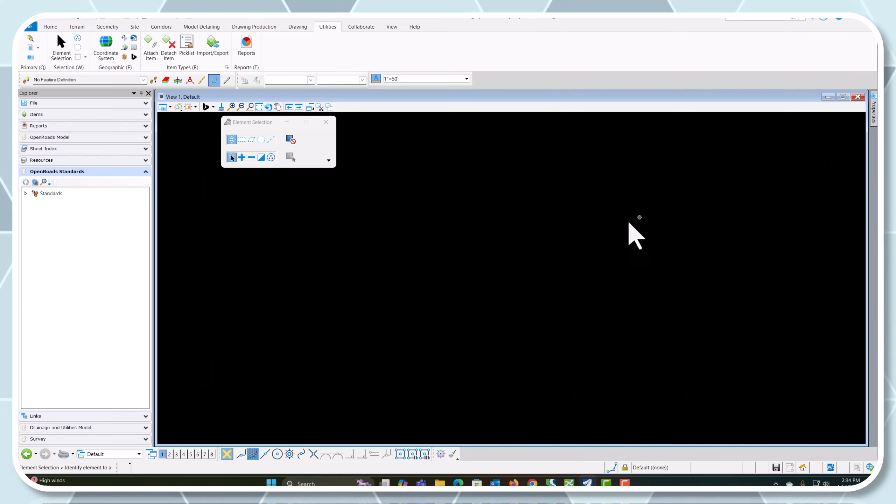
Start a new reference attachment and add EB I72 Corridor .dgn and WB I72 Corridor.dgn from the Corridors folder to the selected documents
{"action": "left_click", "coordinate": [30, 56]}
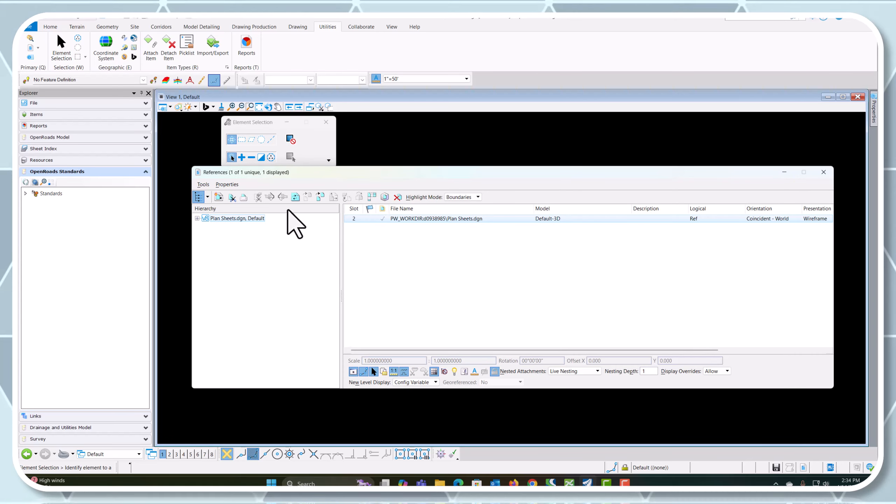
{"action": "left_click", "coordinate": [219, 197]}
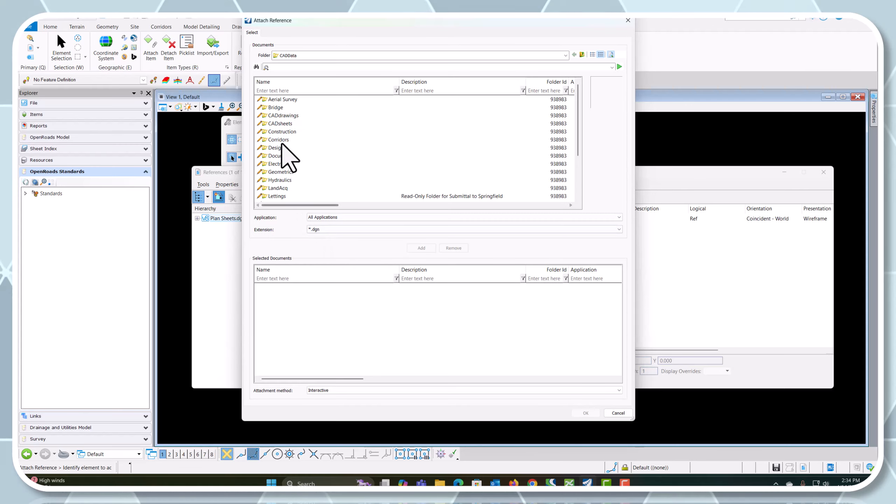
{"action": "double_click", "coordinate": [281, 140]}
{"action": "left_click", "coordinate": [292, 123]}
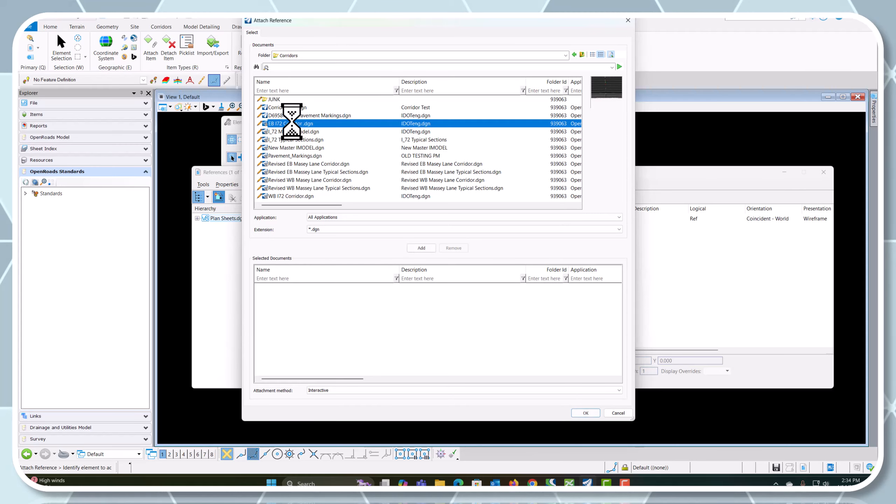
{"action": "left_click", "coordinate": [421, 248]}
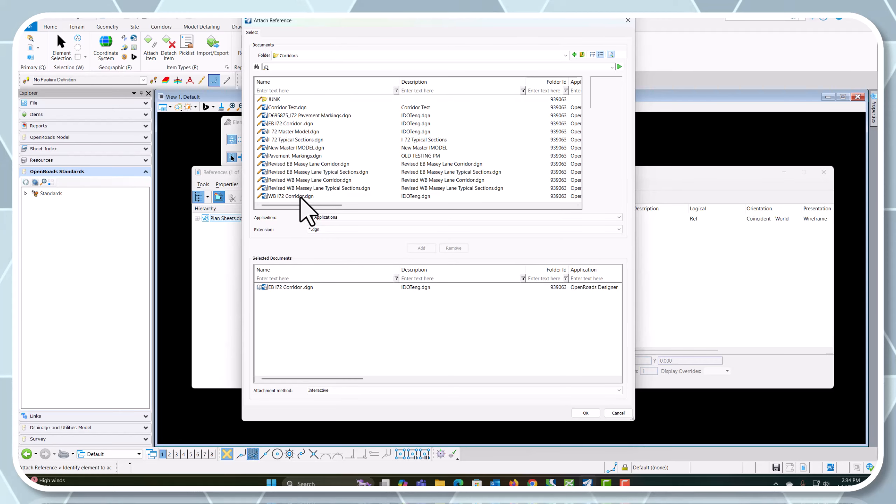
{"action": "left_click", "coordinate": [311, 196]}
{"action": "left_click", "coordinate": [420, 249]}
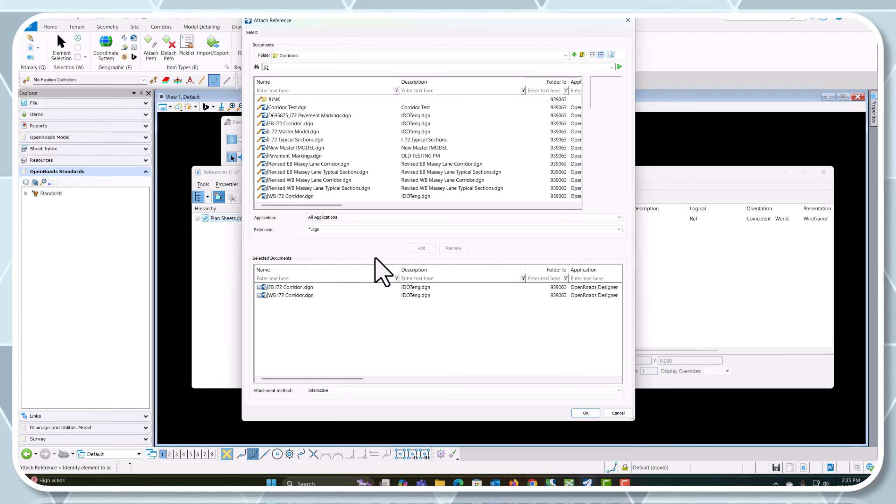
Add the eastbound and westbound bridge files and both bridge clipping shape files from the Bridge folder to the selected documents
{"action": "left_click", "coordinate": [574, 54]}
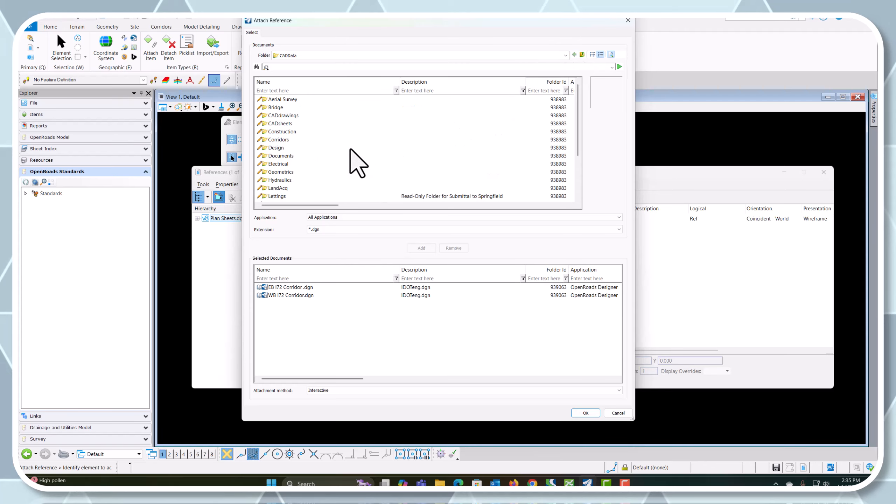
{"action": "double_click", "coordinate": [279, 108]}
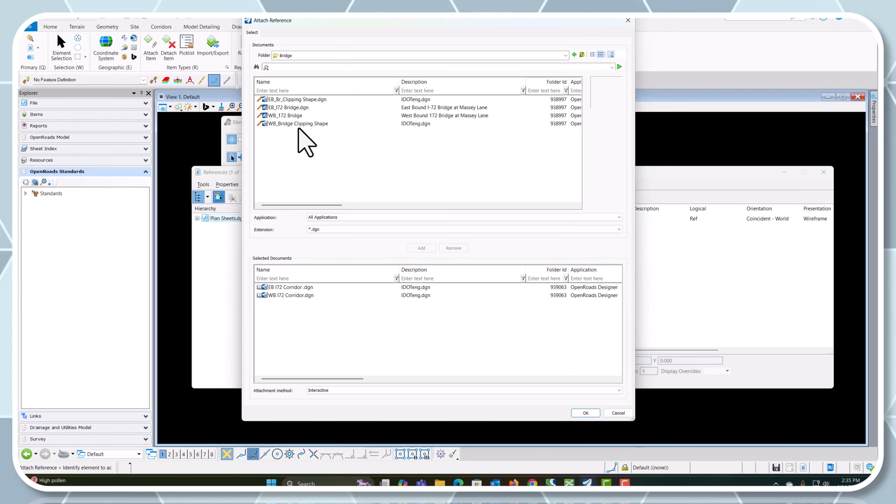
{"action": "left_click", "coordinate": [297, 124]}
{"action": "left_click_drag", "start_coordinate": [297, 120], "coordinate": [307, 99]}
{"action": "left_click", "coordinate": [424, 248]}
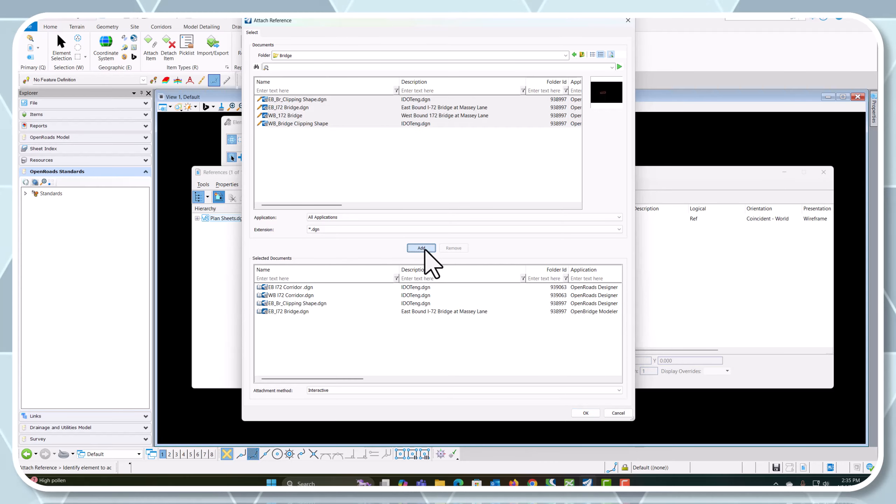
Add Ex_I72 Alignment.dgn from the Geometrics folder and Drainage.dgn from the Hydraulics folder to the selected documents
{"action": "left_click", "coordinate": [582, 54]}
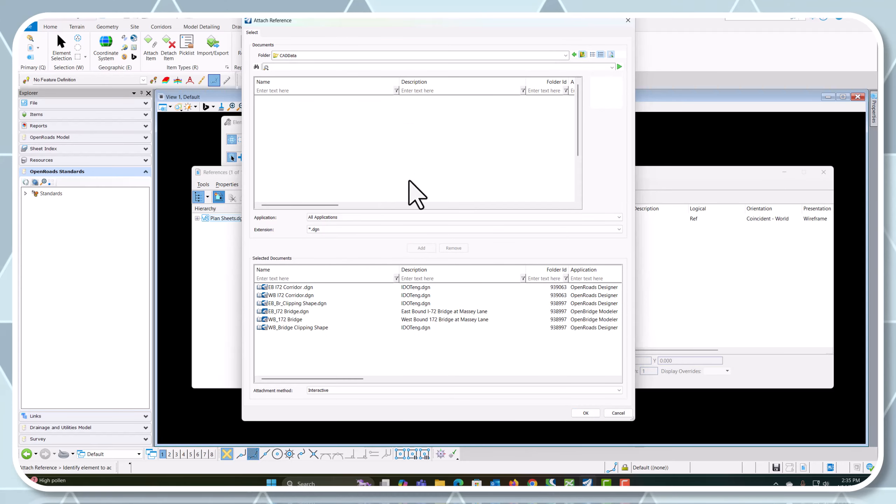
{"action": "double_click", "coordinate": [282, 172]}
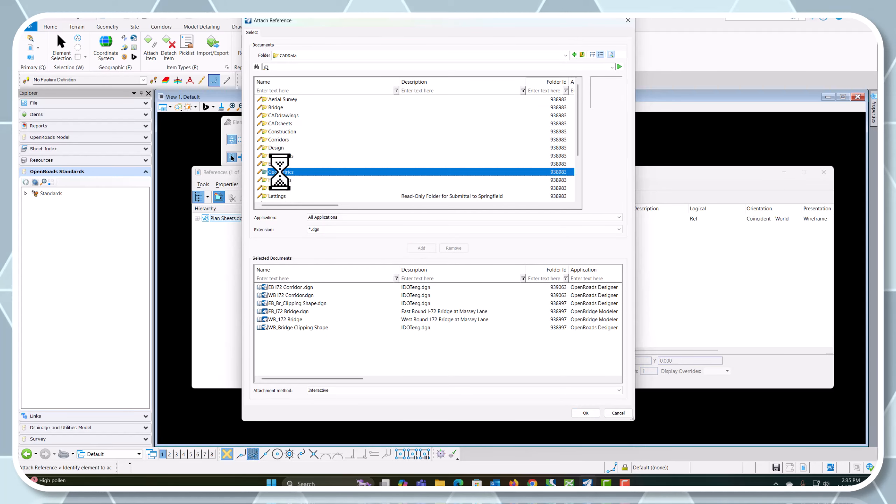
{"action": "left_click", "coordinate": [290, 131]}
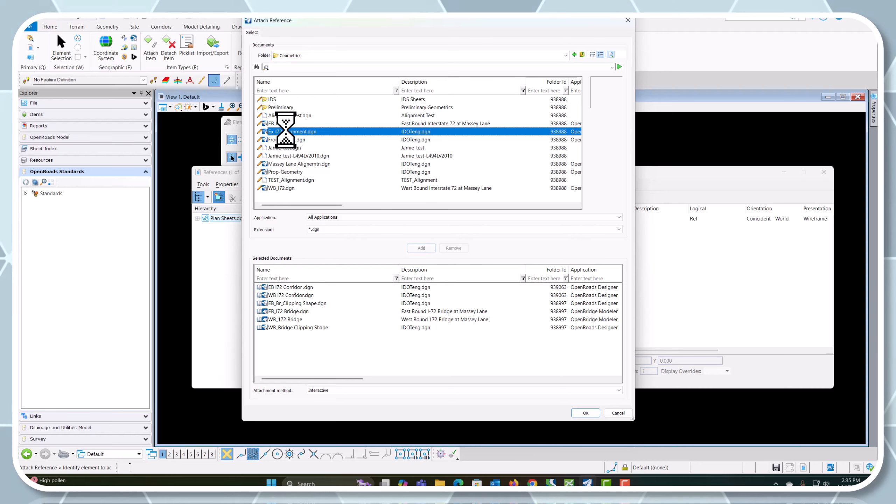
{"action": "left_click", "coordinate": [421, 248]}
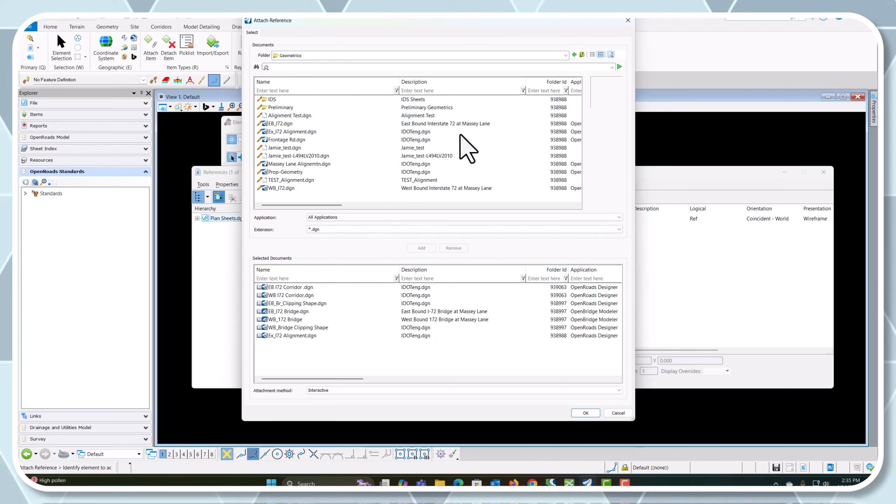
{"action": "left_click", "coordinate": [582, 54]}
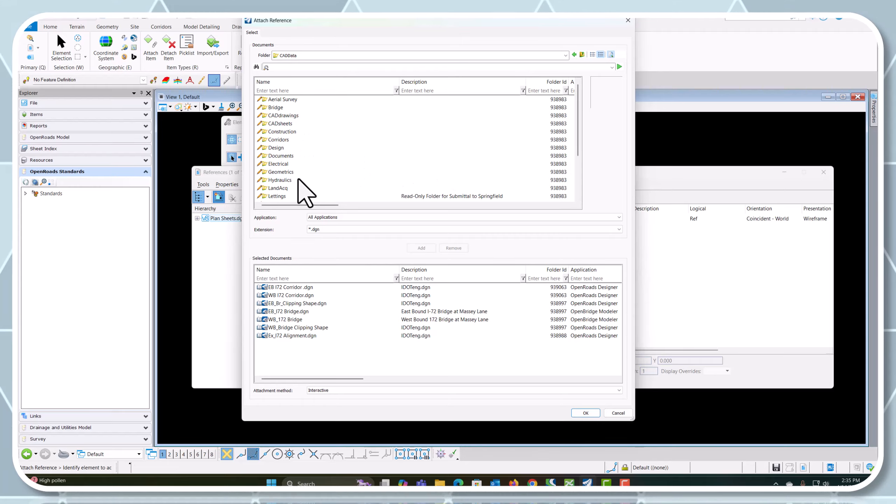
{"action": "double_click", "coordinate": [281, 180]}
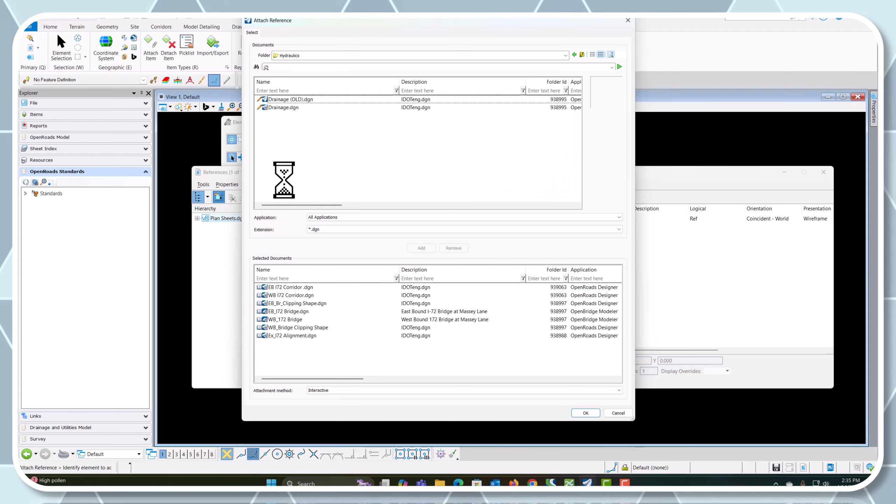
{"action": "left_click", "coordinate": [284, 107]}
{"action": "left_click", "coordinate": [420, 248]}
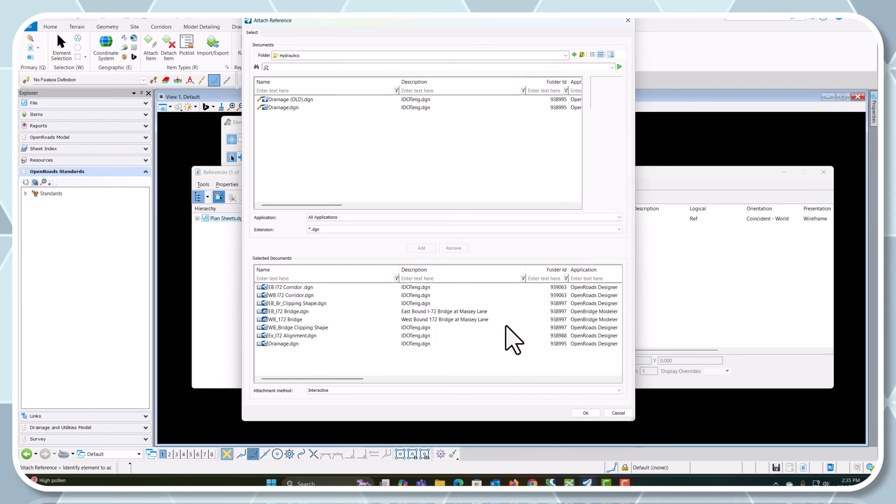
Attach all the selected files with Coincident - World orientation and Live Nesting at depth 3, and close the reference manager
{"action": "left_click", "coordinate": [585, 413]}
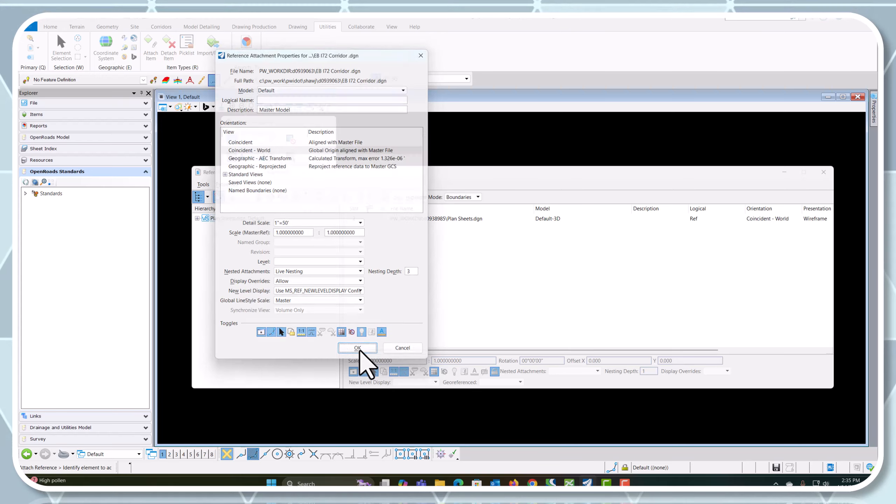
{"action": "left_click", "coordinate": [358, 348]}
{"action": "left_click", "coordinate": [359, 349]}
{"action": "left_click", "coordinate": [359, 350]}
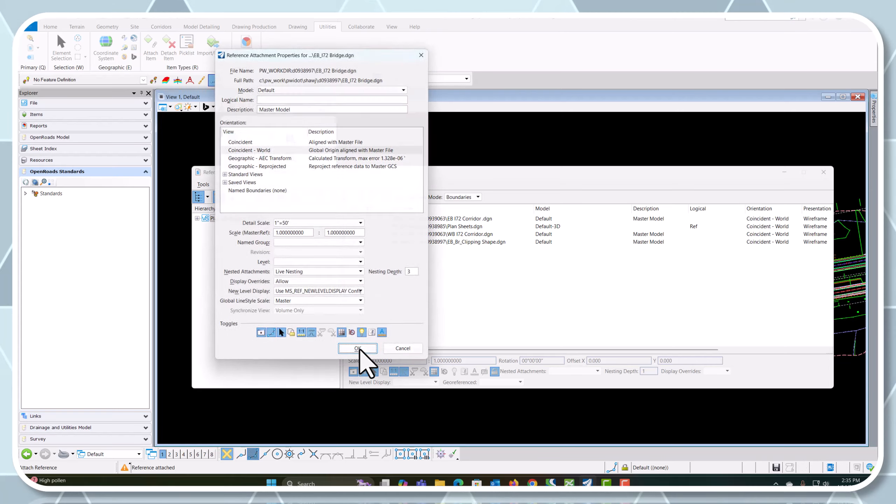
{"action": "left_click", "coordinate": [359, 349]}
{"action": "left_click", "coordinate": [358, 349]}
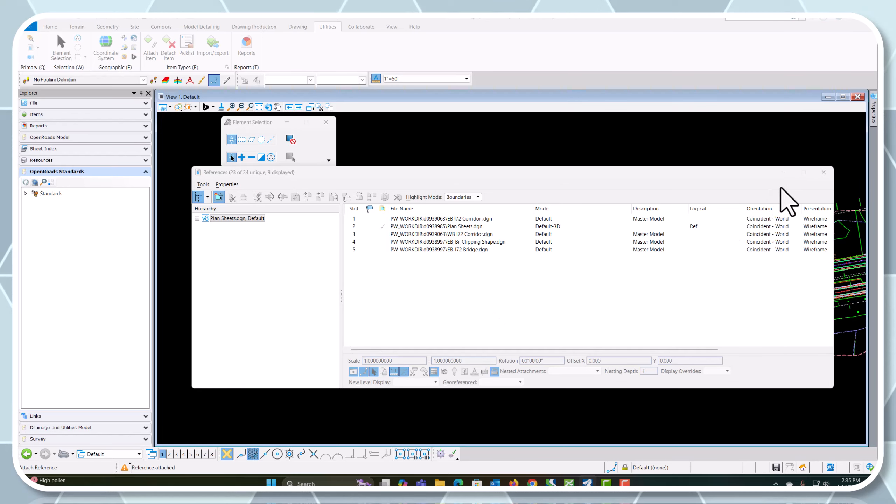
{"action": "left_click", "coordinate": [354, 346]}
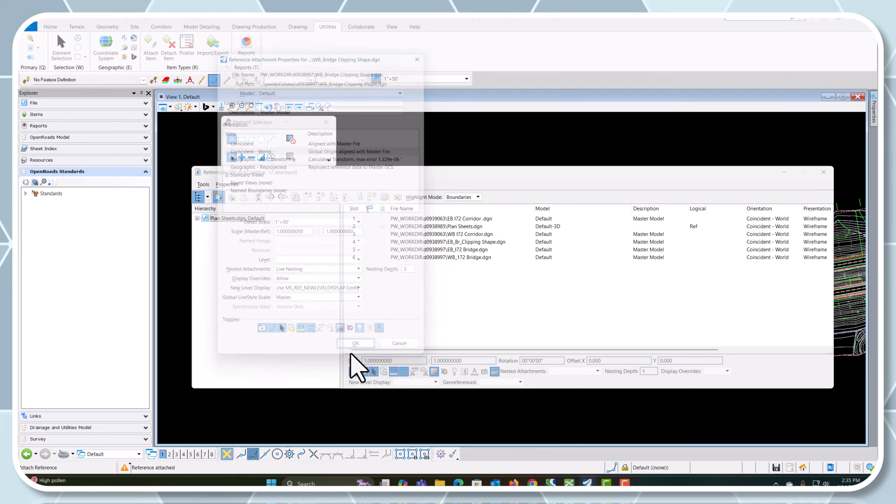
{"action": "left_click", "coordinate": [354, 348]}
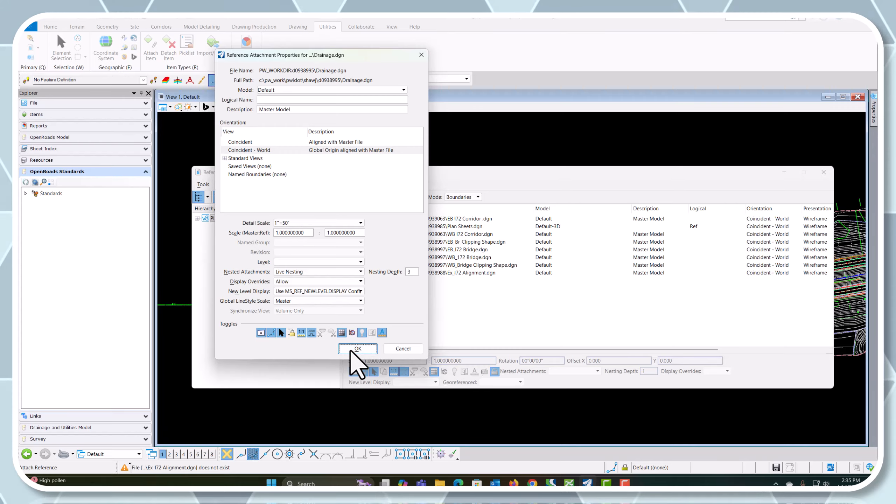
{"action": "left_click", "coordinate": [353, 348]}
{"action": "left_click", "coordinate": [823, 171]}
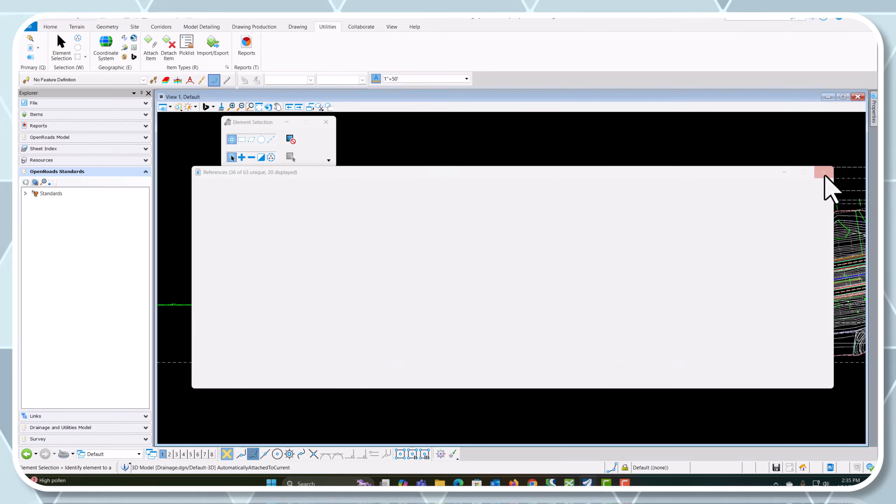
Turn off the level of the white terrain contour lines north of the roadway near station 112
{"action": "scroll", "coordinate": [364, 236], "scroll_direction": "up", "scroll_amount": 6}
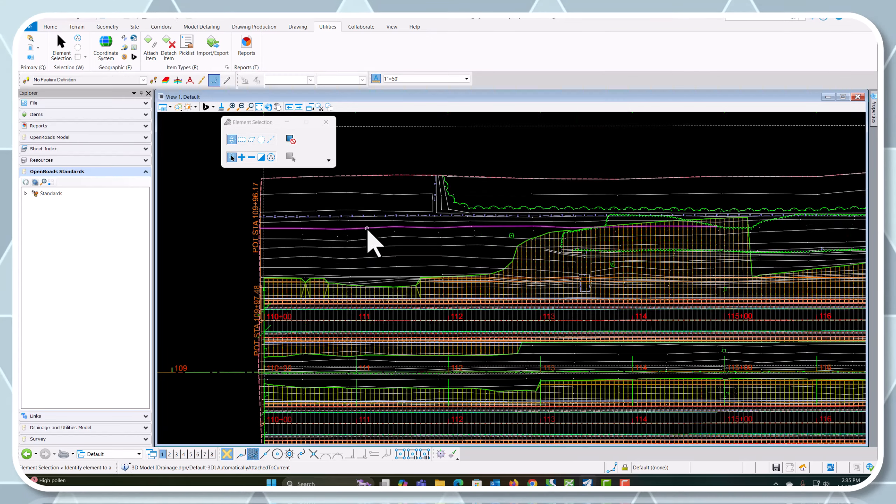
{"action": "right_click", "coordinate": [376, 177]}
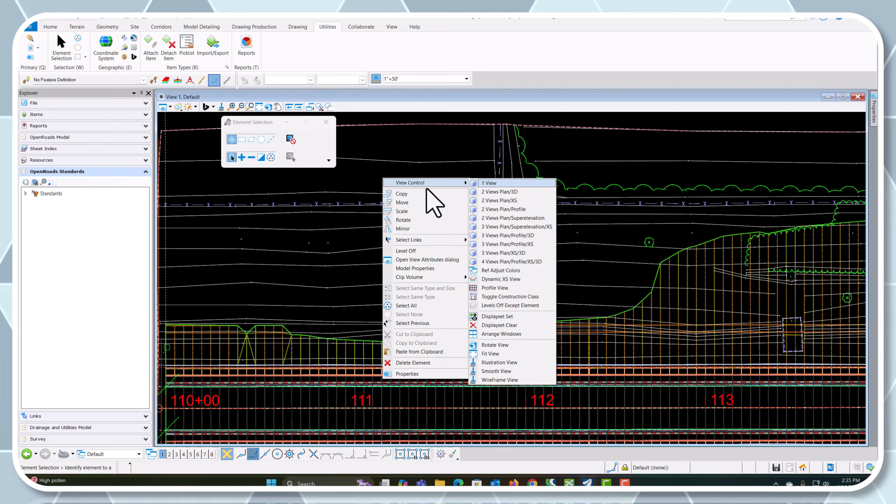
{"action": "left_click", "coordinate": [428, 251]}
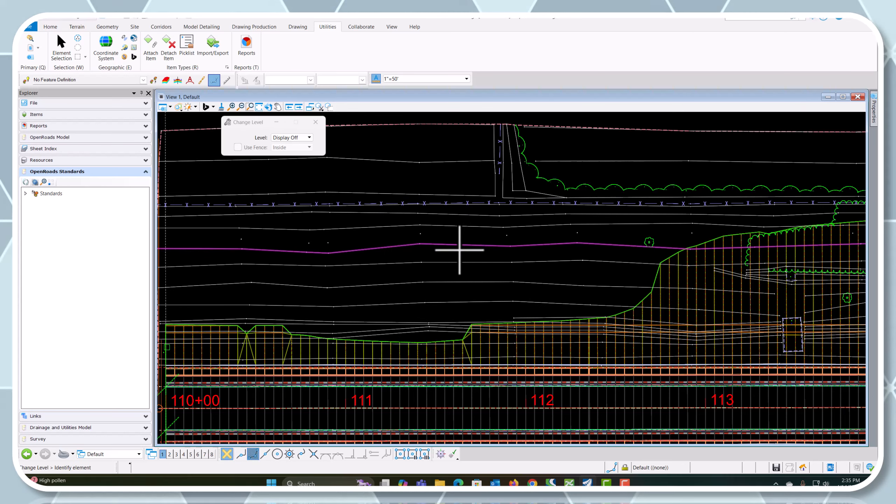
{"action": "left_click", "coordinate": [460, 250]}
{"action": "scroll", "coordinate": [345, 256], "scroll_direction": "down", "scroll_amount": 5}
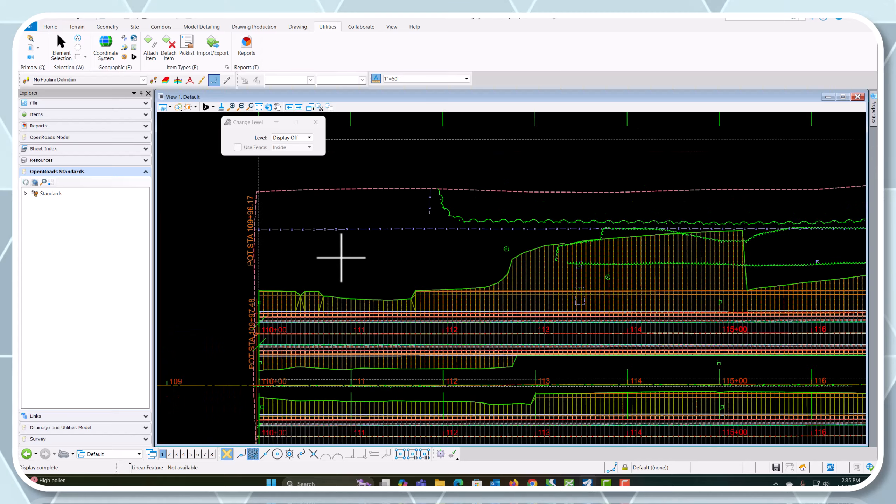
In the reference manager, turn off the display of the Default-3D model nested under EB I72 Corridor .dgn
{"action": "left_click", "coordinate": [31, 47]}
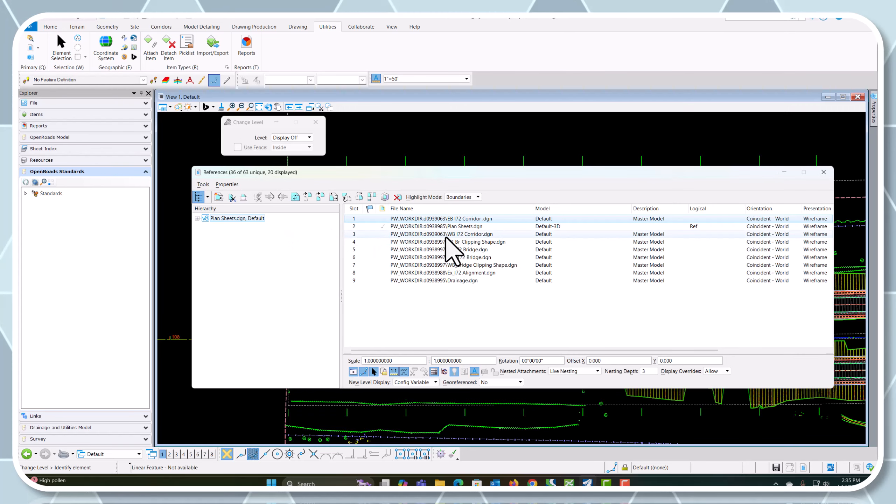
{"action": "left_click", "coordinate": [197, 218]}
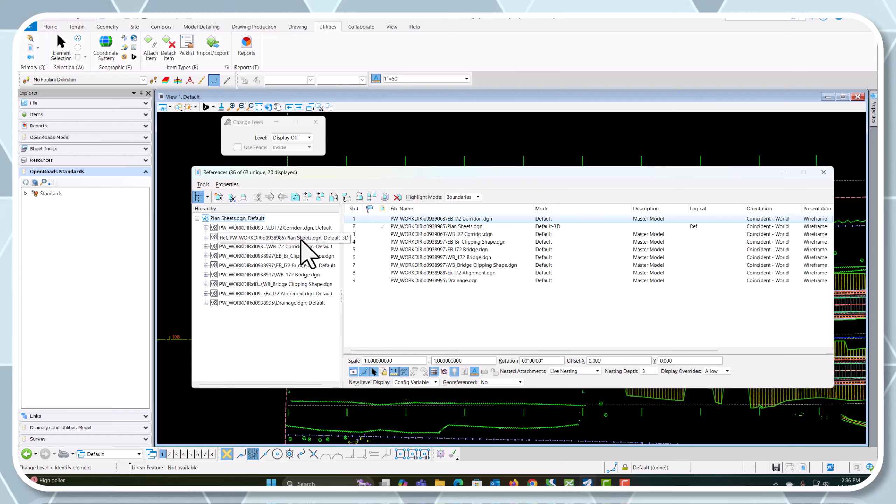
{"action": "left_click", "coordinate": [204, 227]}
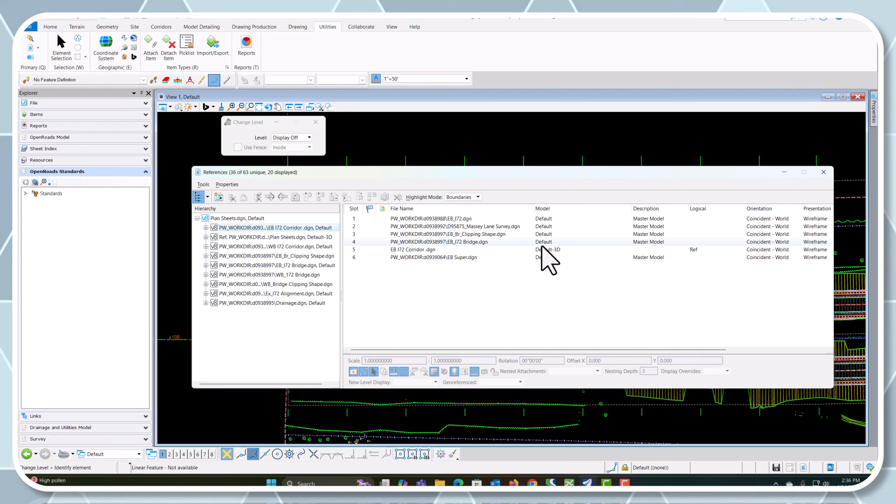
{"action": "left_click", "coordinate": [403, 249]}
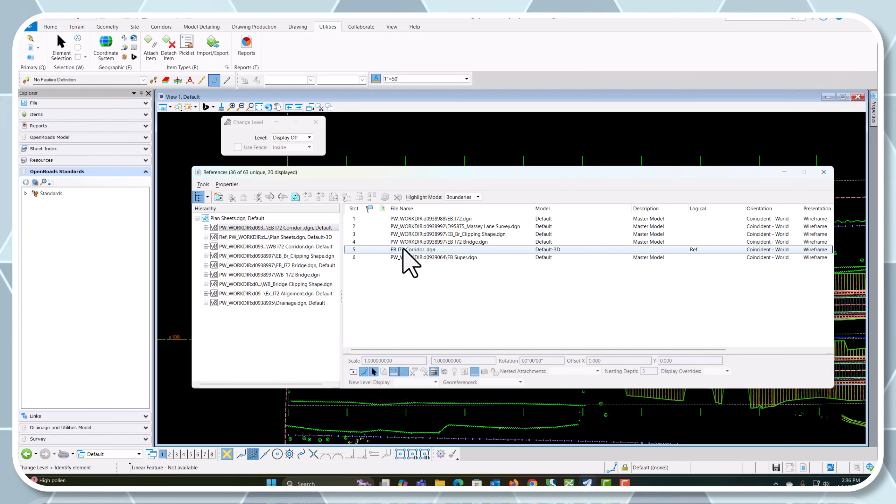
{"action": "left_click", "coordinate": [353, 371]}
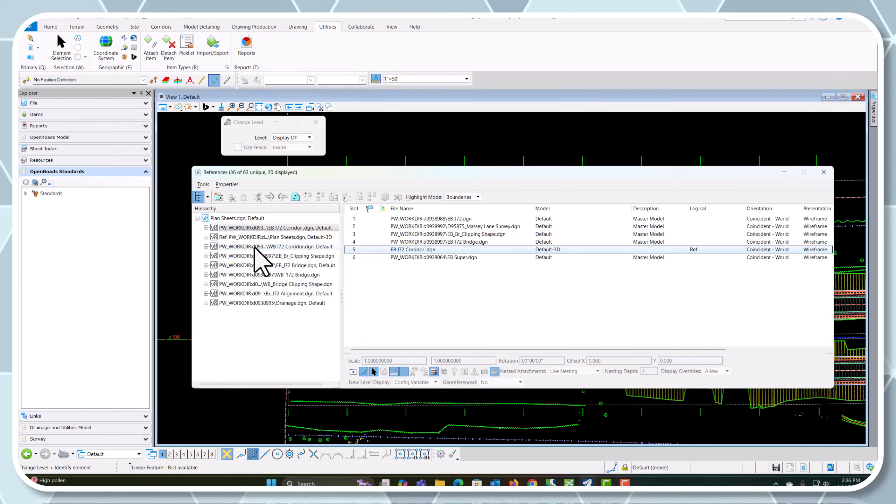
Widen the reference hierarchy and check the nested references of WB I72 Corridor.dgn and Drainage.dgn
{"action": "left_click_drag", "start_coordinate": [343, 250], "coordinate": [405, 251]}
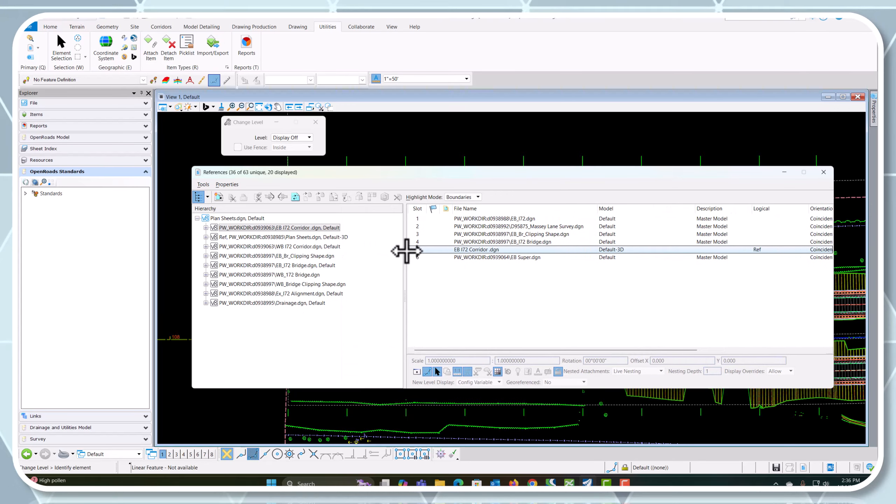
{"action": "left_click", "coordinate": [205, 247]}
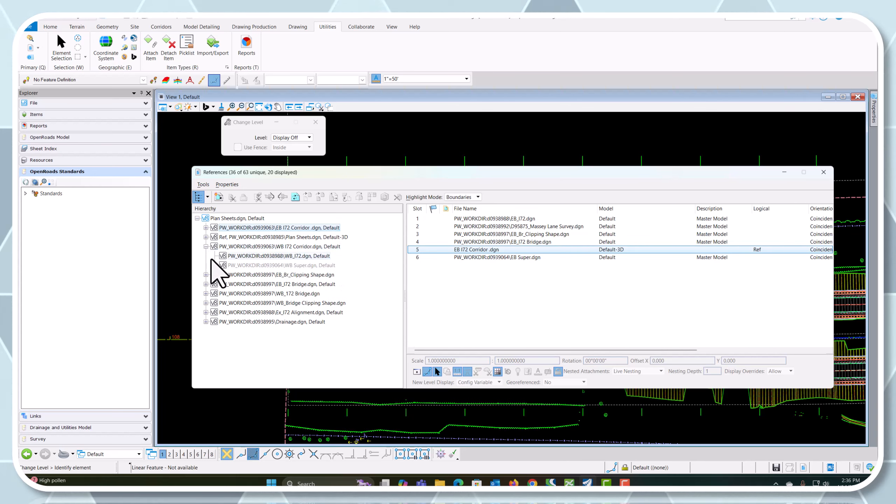
{"action": "left_click", "coordinate": [290, 324]}
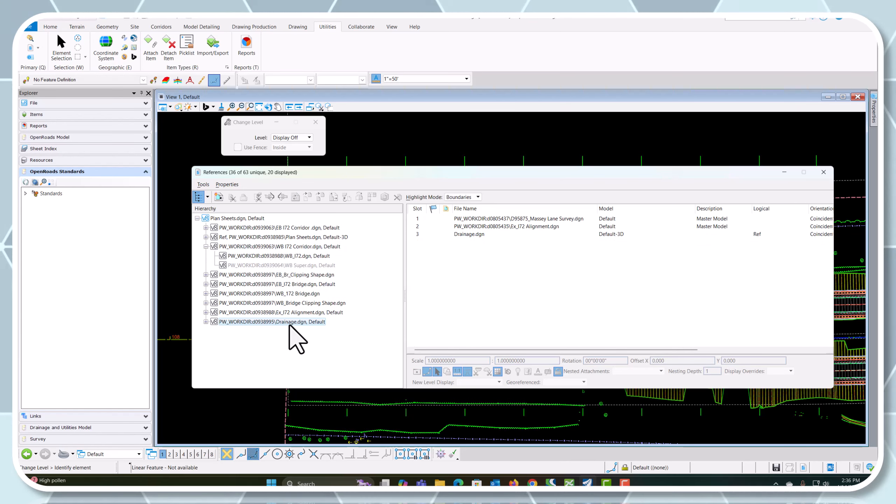
Turn off the display of the Default-3D reference directly under Plan Sheets.dgn and close the reference manager
{"action": "left_click", "coordinate": [252, 218]}
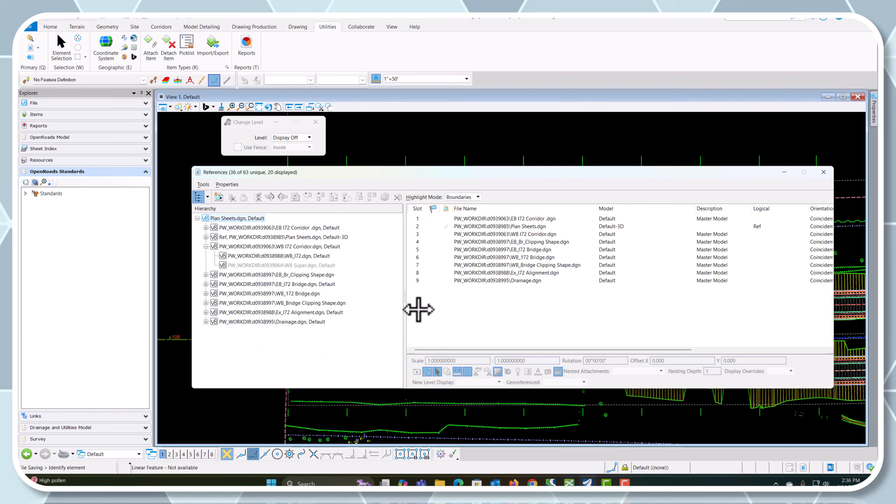
{"action": "left_click", "coordinate": [505, 223]}
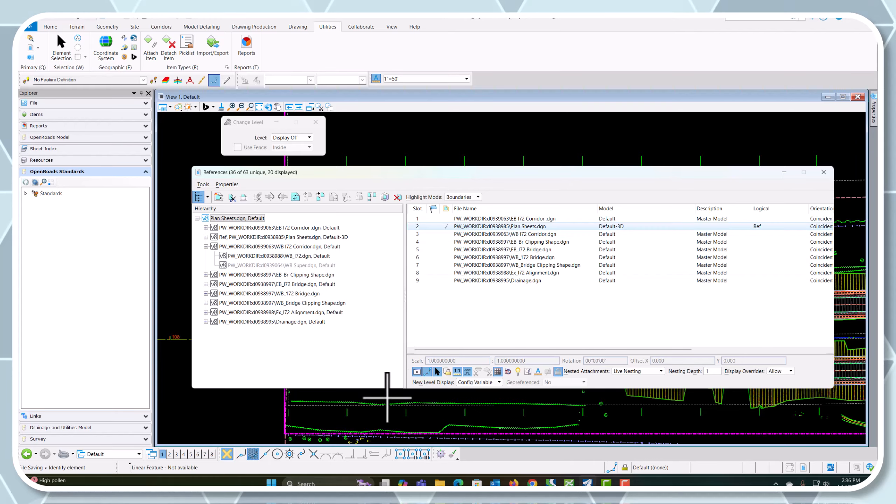
{"action": "left_click", "coordinate": [416, 372]}
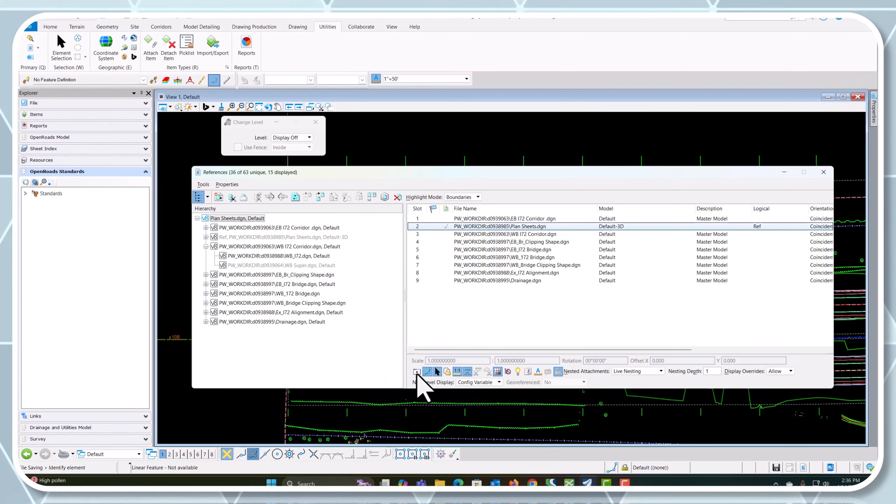
{"action": "left_click", "coordinate": [823, 172]}
{"action": "scroll", "coordinate": [436, 292], "scroll_direction": "down", "scroll_amount": 4}
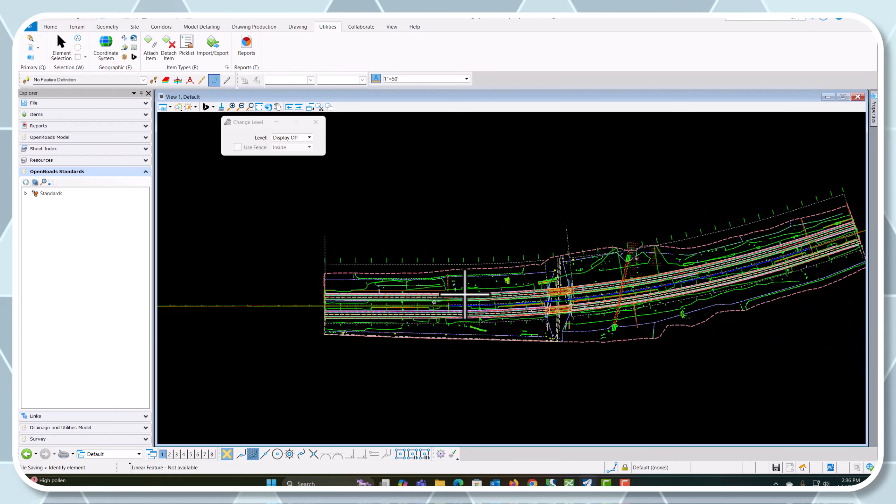
{"action": "scroll", "coordinate": [261, 215], "scroll_direction": "down", "scroll_amount": 1}
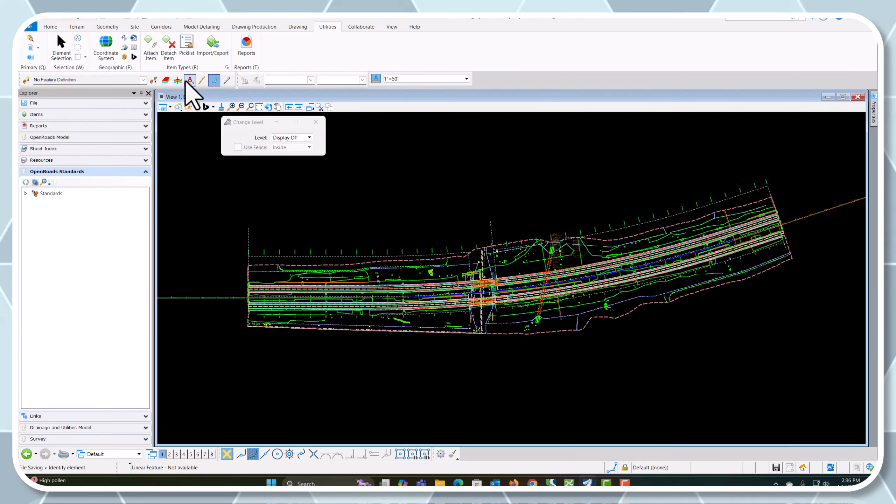
Select the existing ground terrain boundary and set that terrain as the active terrain model
{"action": "left_click", "coordinate": [73, 51]}
{"action": "scroll", "coordinate": [429, 270], "scroll_direction": "up", "scroll_amount": 2}
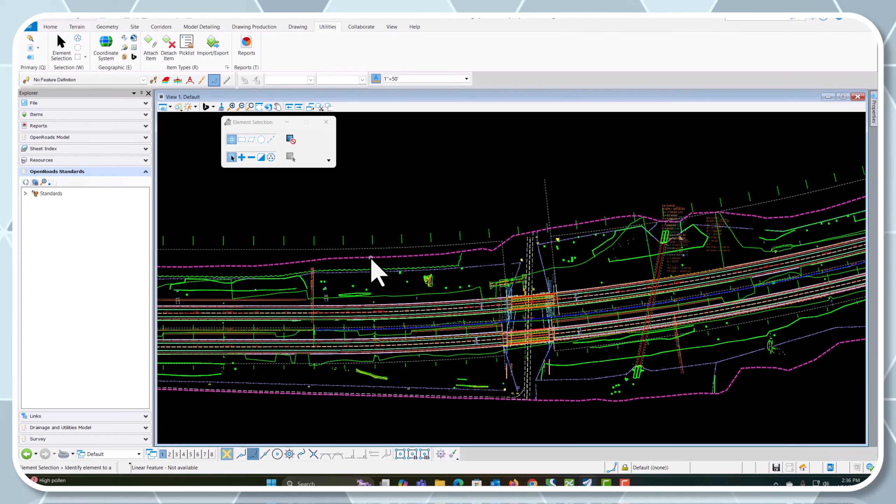
{"action": "left_click", "coordinate": [371, 258]}
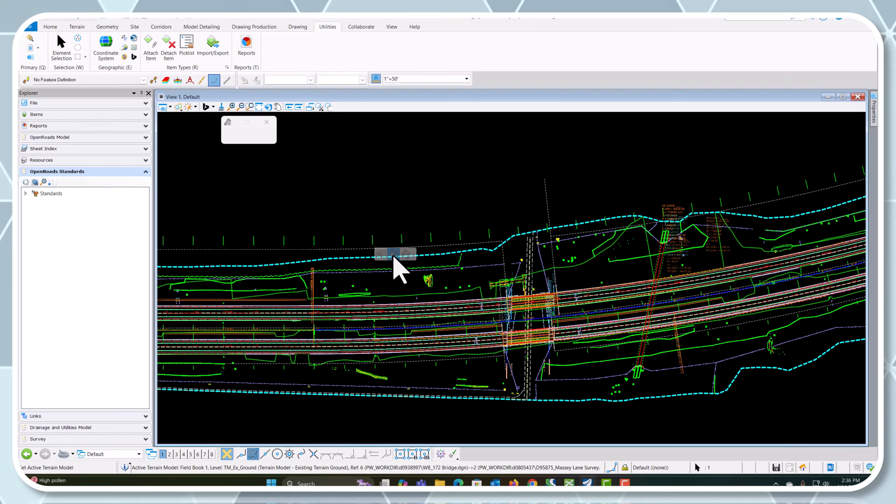
Switch to the 2 Views Plan/3D layout and fit the 3D view to examine the corridors and bridges
{"action": "right_click", "coordinate": [308, 222]}
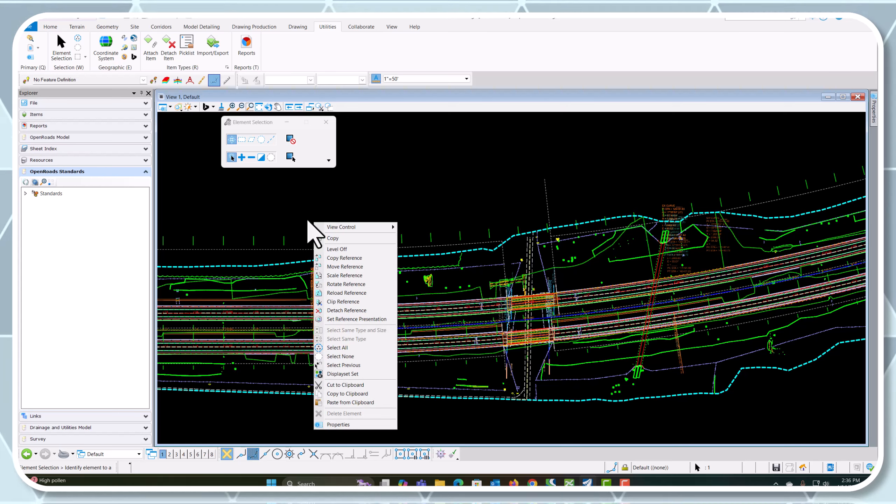
{"action": "mouse_move", "coordinate": [349, 227]}
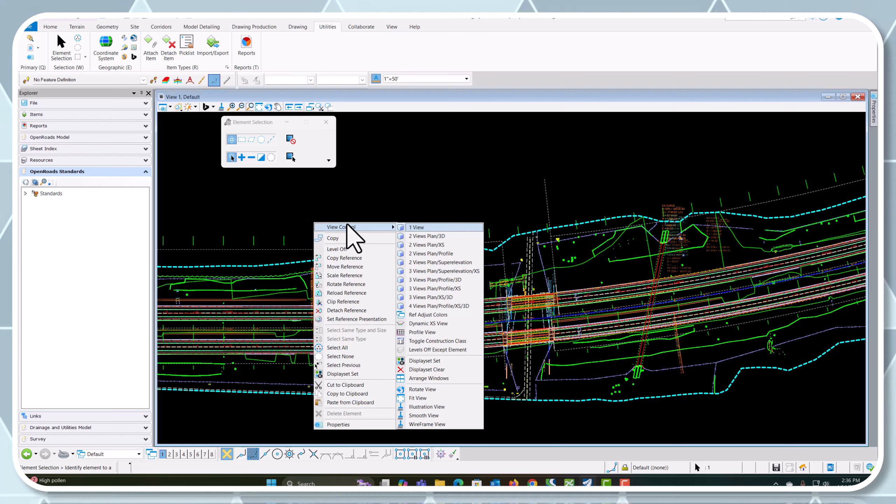
{"action": "left_click", "coordinate": [423, 236]}
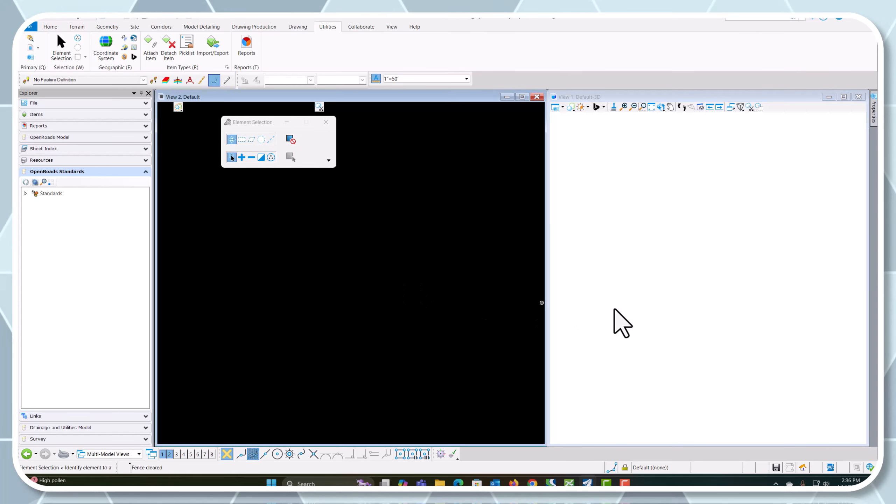
{"action": "left_click", "coordinate": [651, 106]}
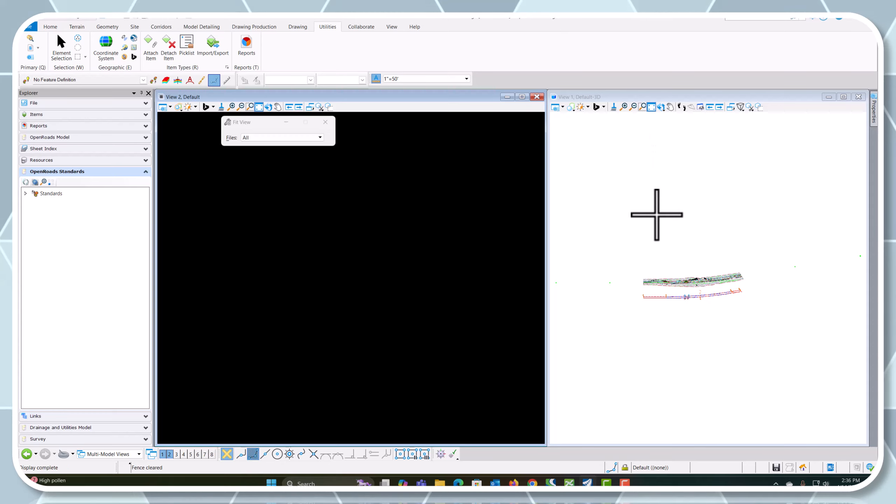
{"action": "scroll", "coordinate": [764, 279], "scroll_direction": "up", "scroll_amount": 5}
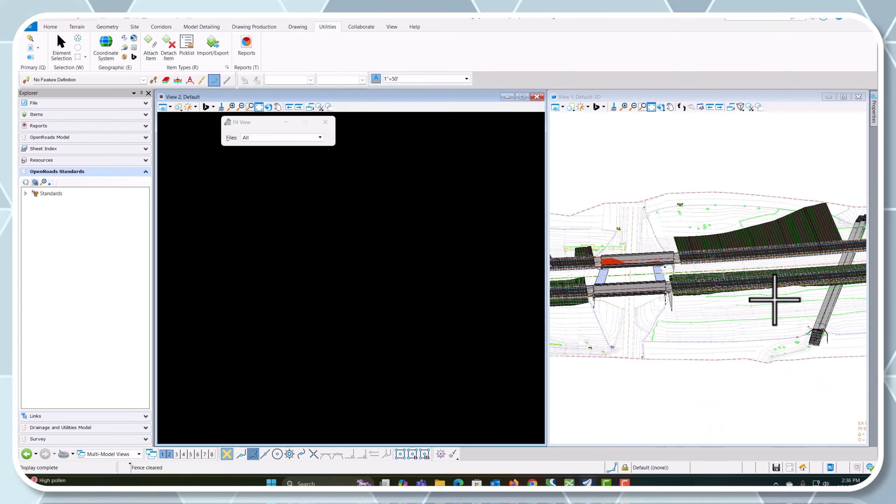
Close the 3D view, maximize the plan view and fit it to the whole I-72 project
{"action": "left_click", "coordinate": [858, 97]}
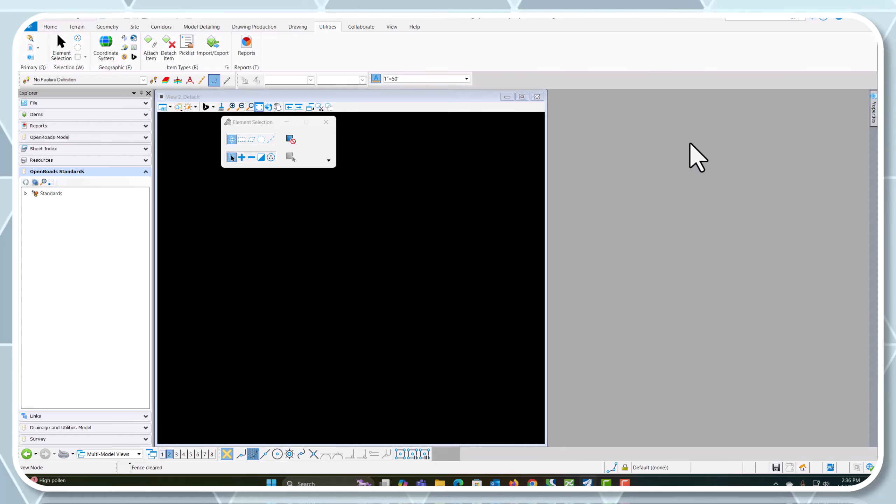
{"action": "left_click", "coordinate": [522, 97]}
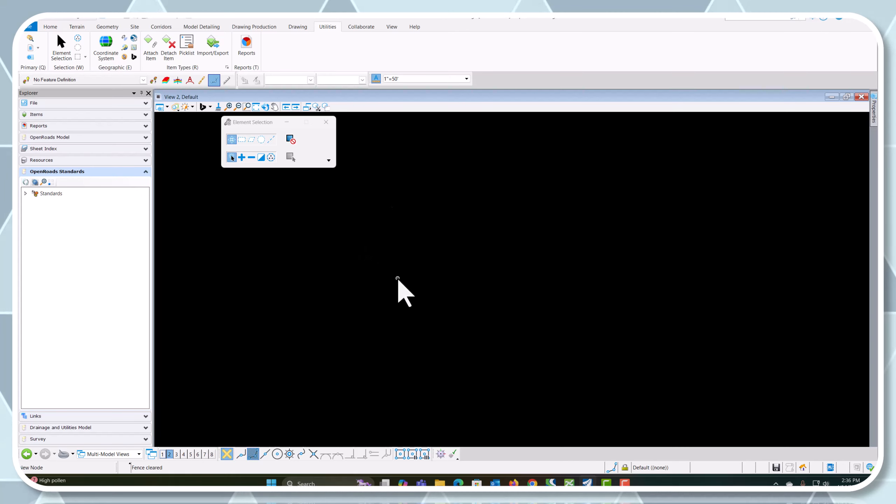
{"action": "left_click", "coordinate": [256, 107]}
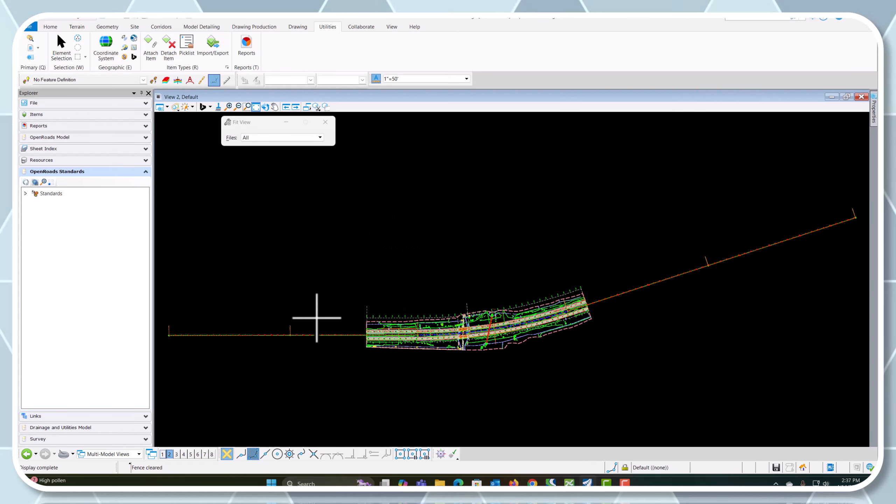
{"action": "scroll", "coordinate": [316, 318], "scroll_direction": "up", "scroll_amount": 6}
{"action": "scroll", "coordinate": [310, 319], "scroll_direction": "down", "scroll_amount": 5}
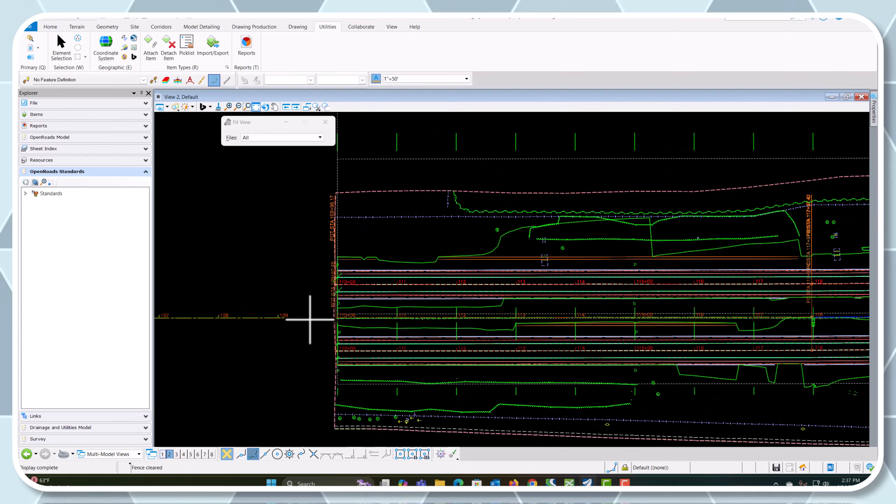
{"action": "scroll", "coordinate": [309, 319], "scroll_direction": "down", "scroll_amount": 2}
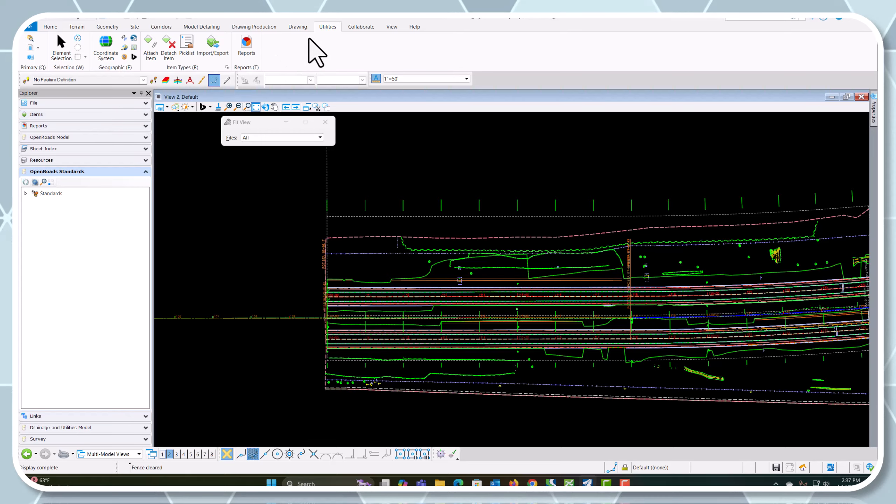
Start placing civil plan named boundaries using the Plan Single drawing seed
{"action": "left_click", "coordinate": [254, 27]}
{"action": "left_click", "coordinate": [569, 43]}
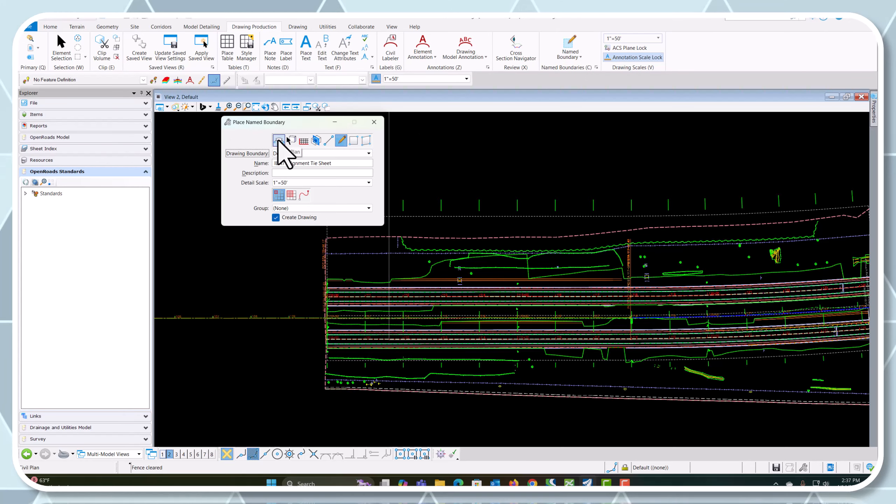
{"action": "left_click", "coordinate": [278, 140]}
{"action": "left_click", "coordinate": [278, 153]}
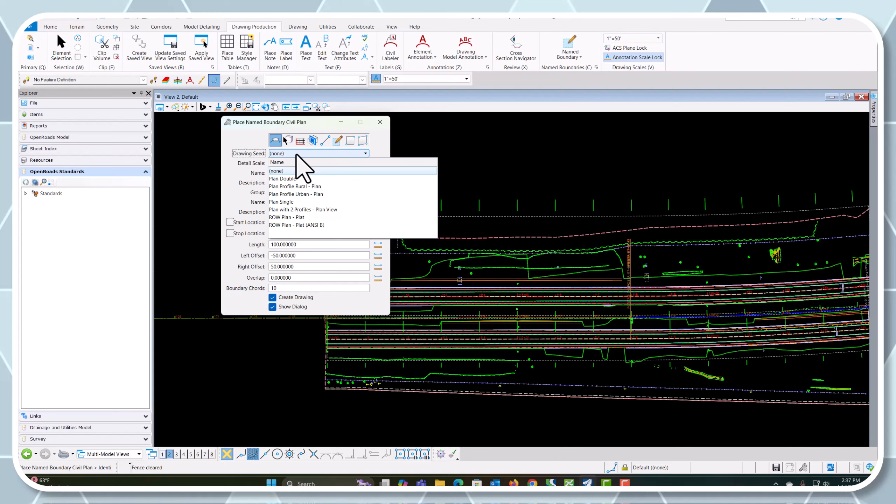
{"action": "left_click", "coordinate": [281, 203]}
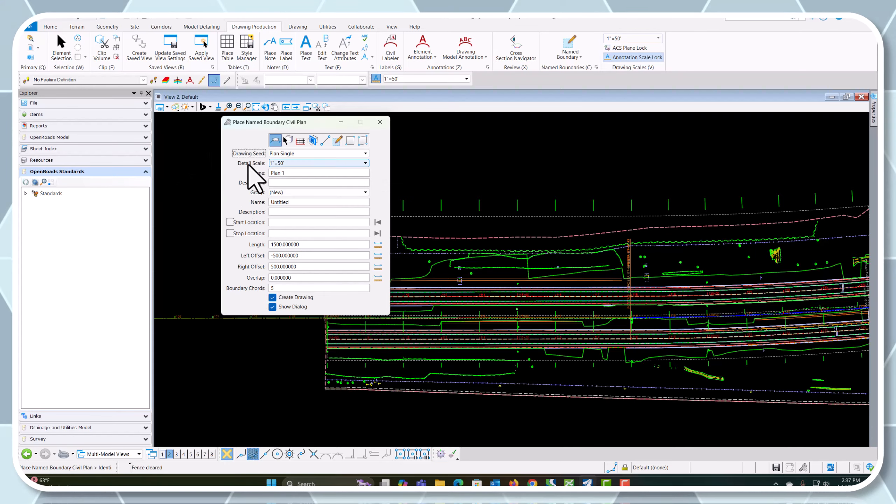
Select the I-72 centerline alignment and set the boundary start location at station 110+00
{"action": "left_click", "coordinate": [274, 318]}
{"action": "scroll", "coordinate": [300, 374], "scroll_direction": "down", "scroll_amount": 2}
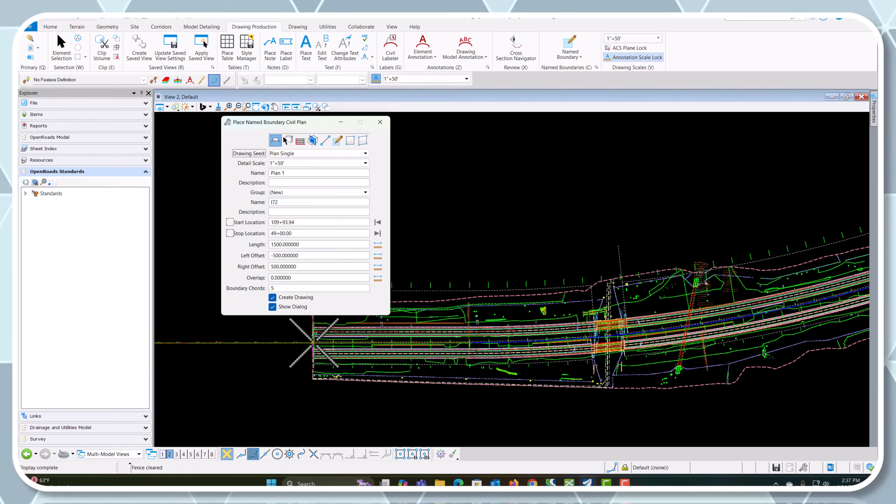
{"action": "scroll", "coordinate": [313, 342], "scroll_direction": "up", "scroll_amount": 5}
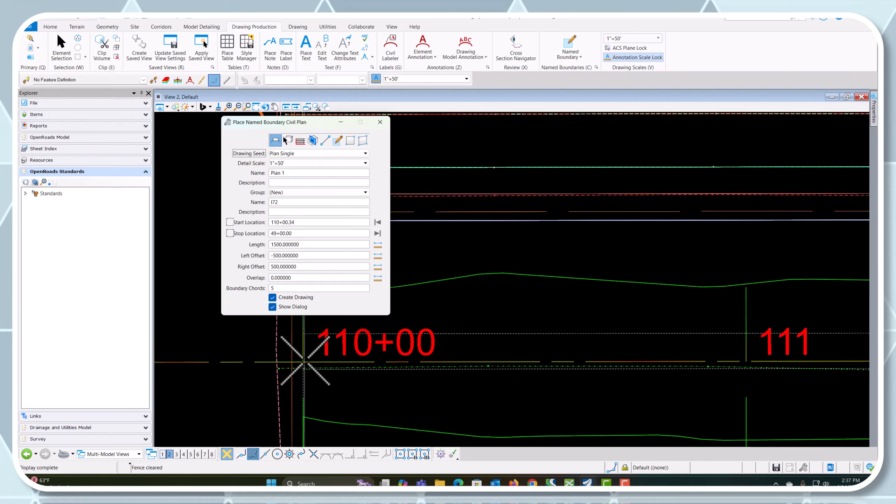
{"action": "left_click", "coordinate": [303, 345]}
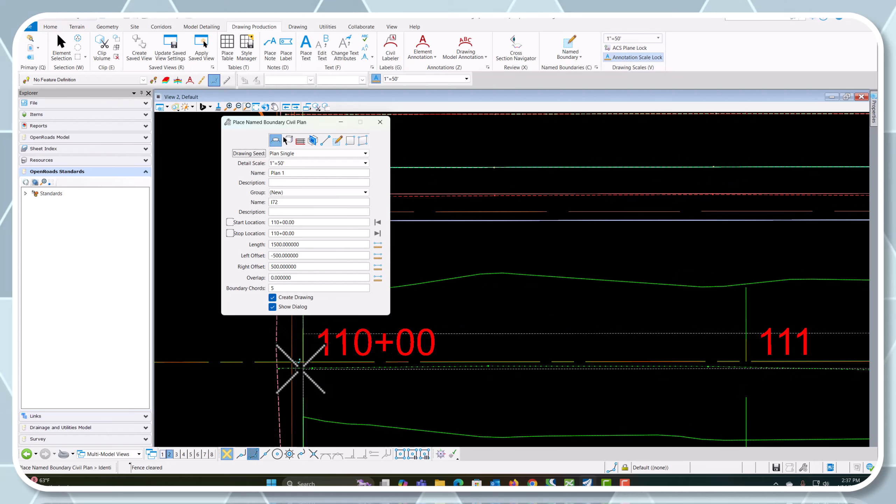
Set the boundary stop location at station 145+00 and accept the plan named boundaries along I-72
{"action": "scroll", "coordinate": [227, 359], "scroll_direction": "down", "scroll_amount": 6}
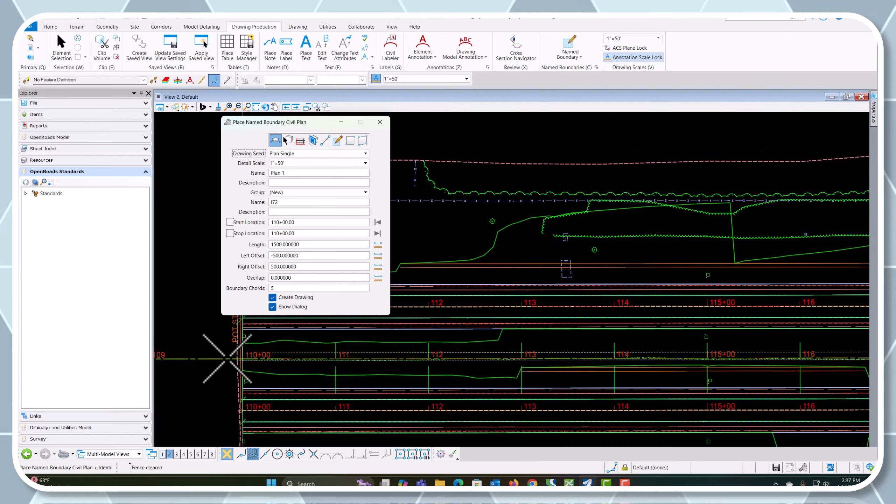
{"action": "scroll", "coordinate": [734, 305], "scroll_direction": "up", "scroll_amount": 6}
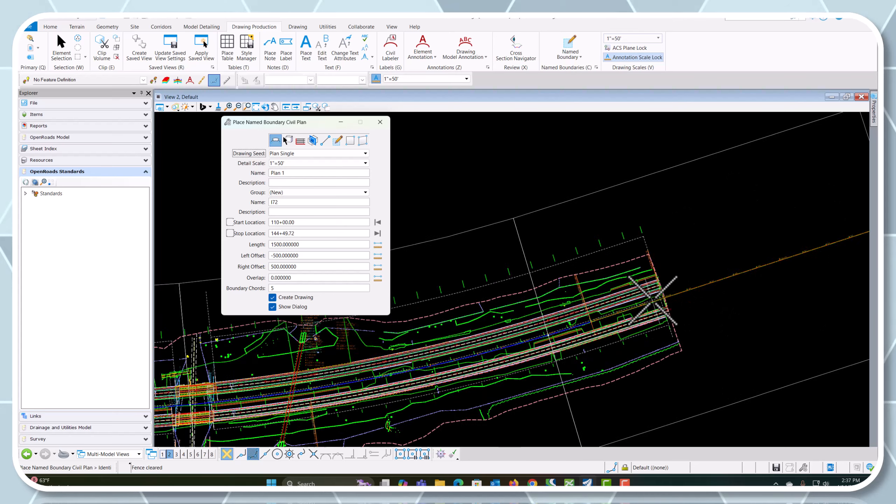
{"action": "scroll", "coordinate": [690, 296], "scroll_direction": "up", "scroll_amount": 2}
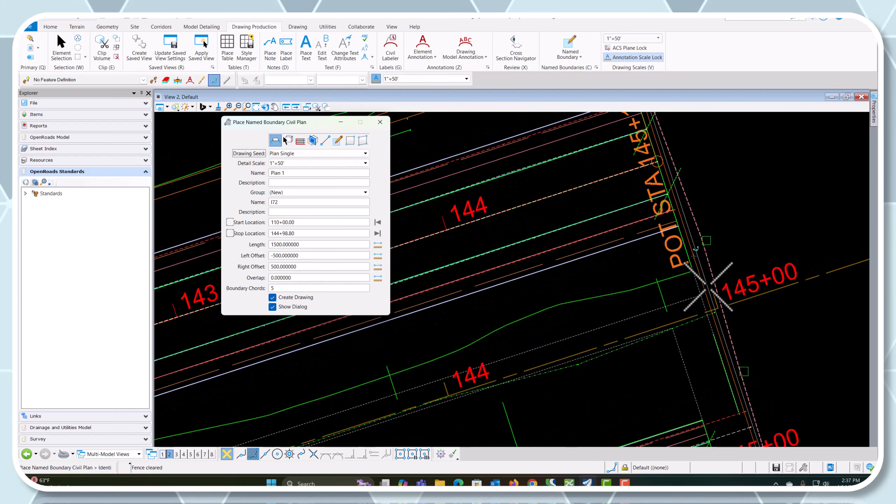
{"action": "left_click", "coordinate": [712, 288]}
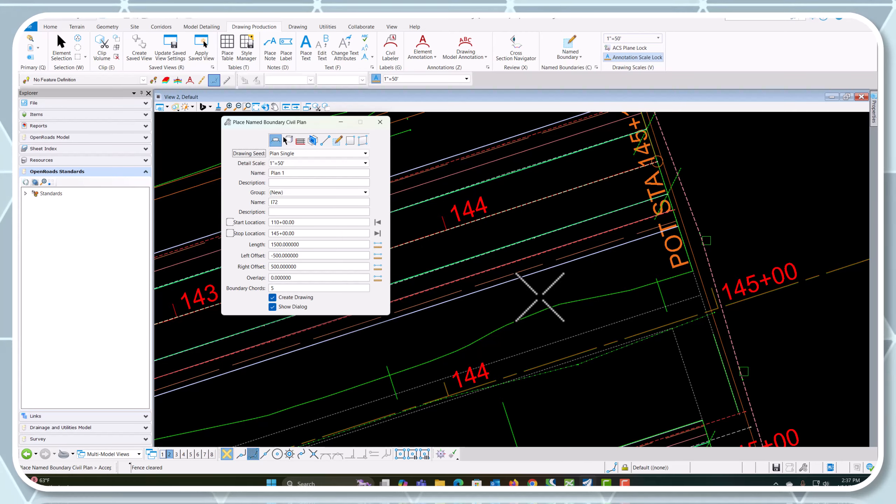
{"action": "scroll", "coordinate": [617, 293], "scroll_direction": "down", "scroll_amount": 2}
{"action": "scroll", "coordinate": [638, 288], "scroll_direction": "down", "scroll_amount": 5}
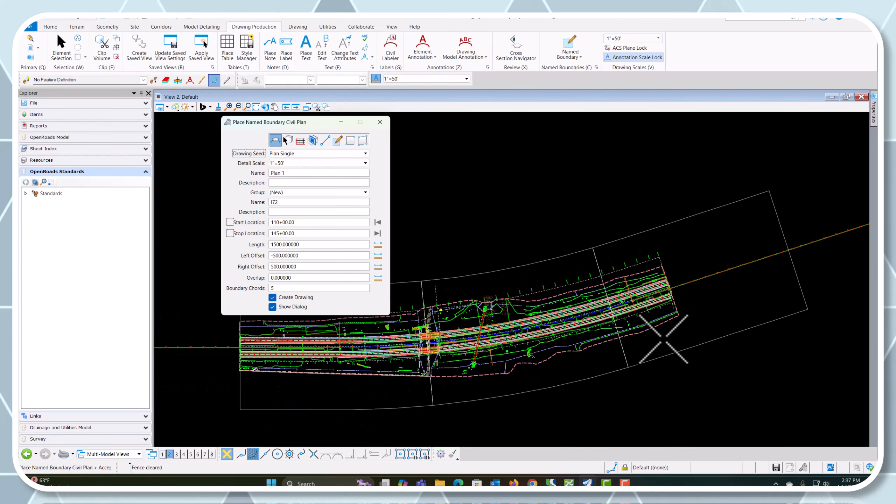
{"action": "scroll", "coordinate": [624, 314], "scroll_direction": "down", "scroll_amount": 1}
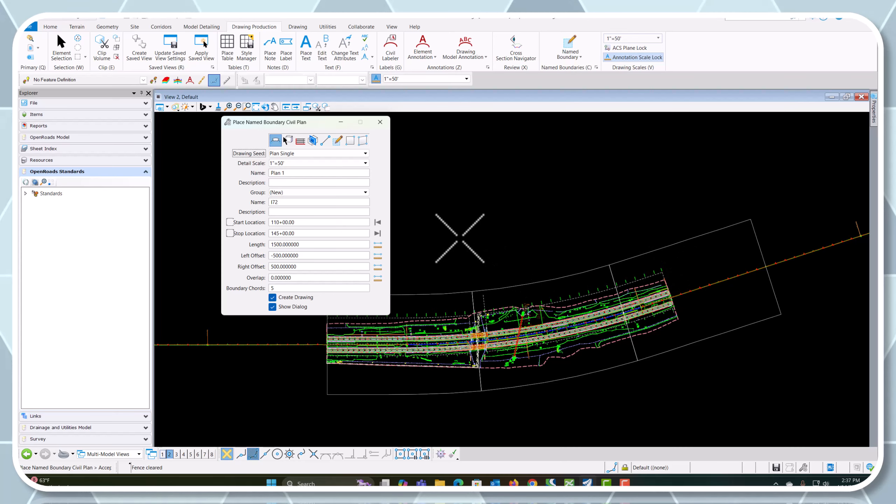
{"action": "left_click", "coordinate": [458, 239]}
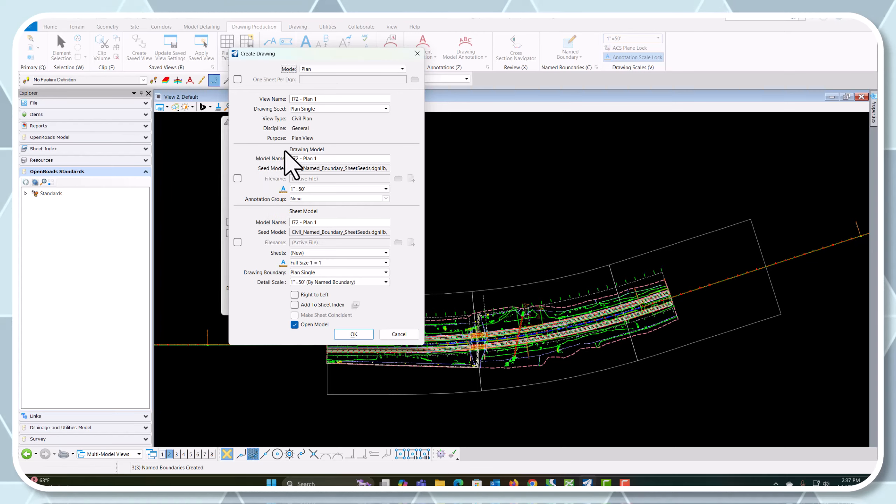
Create the plan drawings and sheets with the Plan Annotation D6 annotation group for the drawing model
{"action": "left_click", "coordinate": [386, 199]}
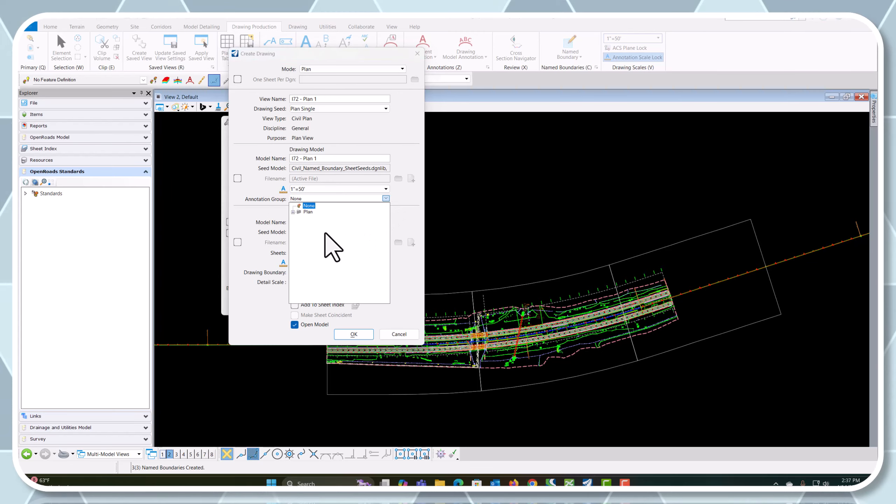
{"action": "left_click", "coordinate": [293, 213]}
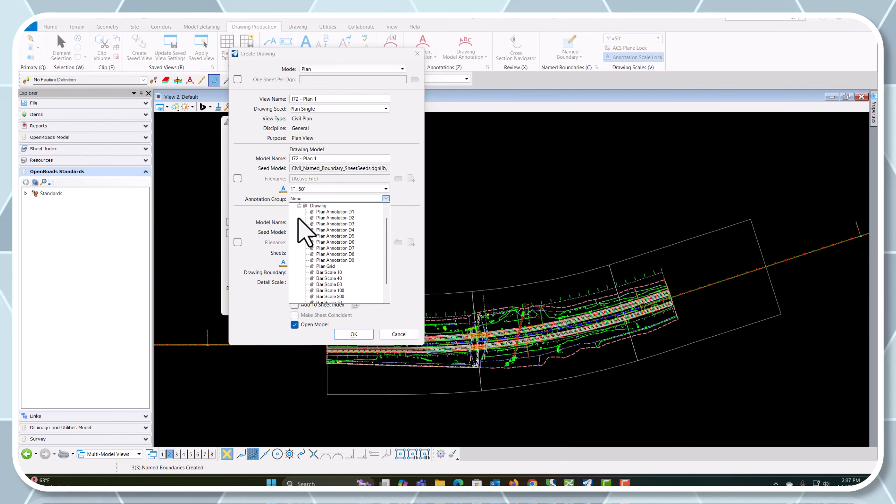
{"action": "left_click", "coordinate": [342, 242]}
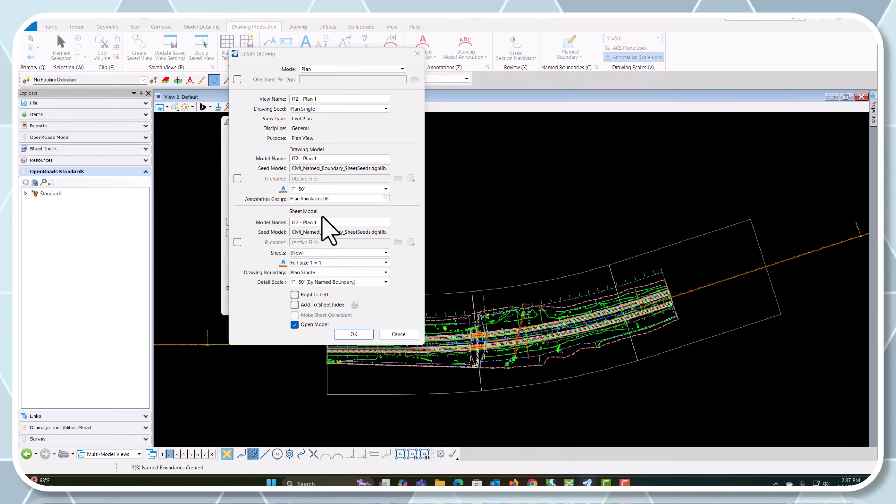
{"action": "left_click", "coordinate": [353, 334]}
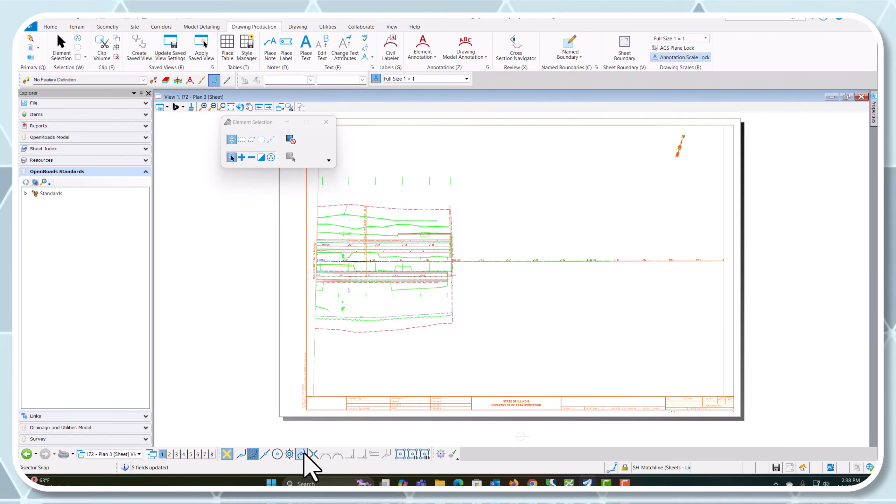
Open the I72 - Plan 2 sheet and examine how the culvert and roadway are displayed
{"action": "left_click", "coordinate": [119, 455]}
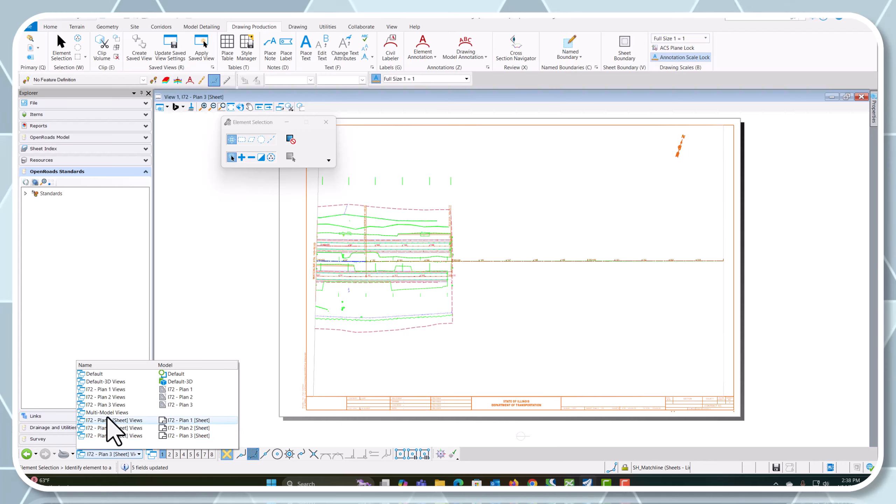
{"action": "left_click", "coordinate": [104, 426]}
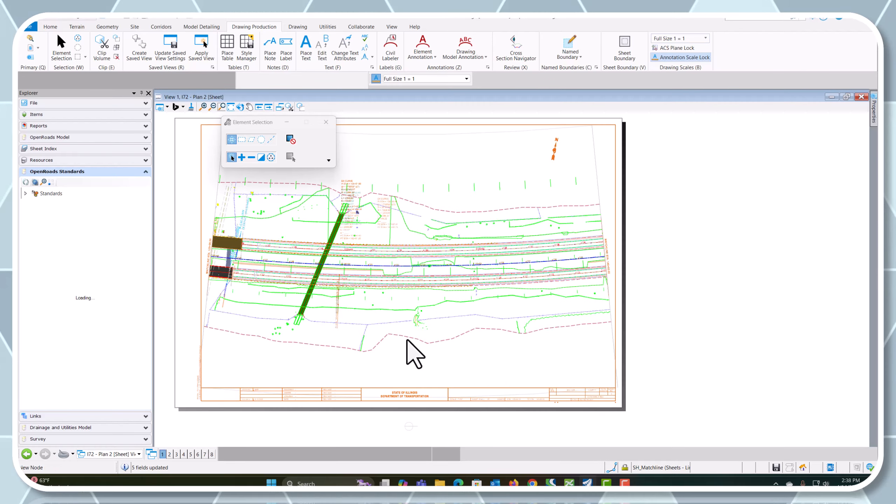
{"action": "scroll", "coordinate": [321, 277], "scroll_direction": "up", "scroll_amount": 4}
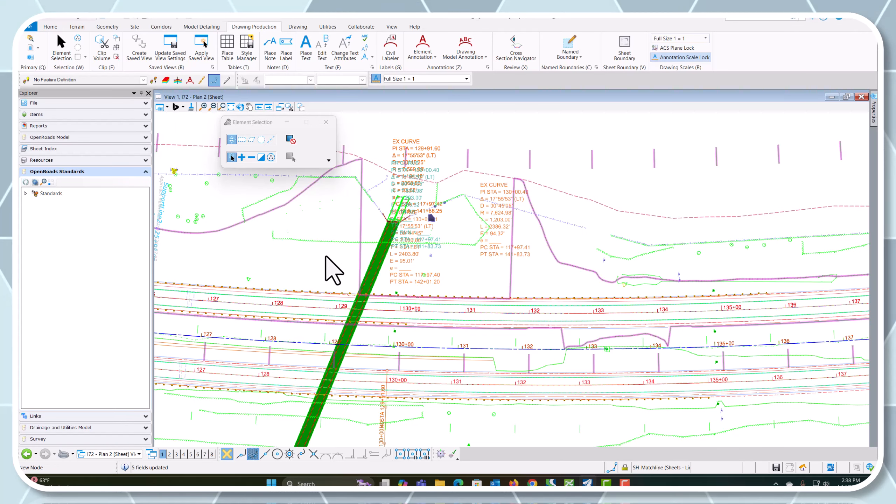
{"action": "scroll", "coordinate": [394, 286], "scroll_direction": "down", "scroll_amount": 2}
{"action": "scroll", "coordinate": [328, 386], "scroll_direction": "up", "scroll_amount": 5}
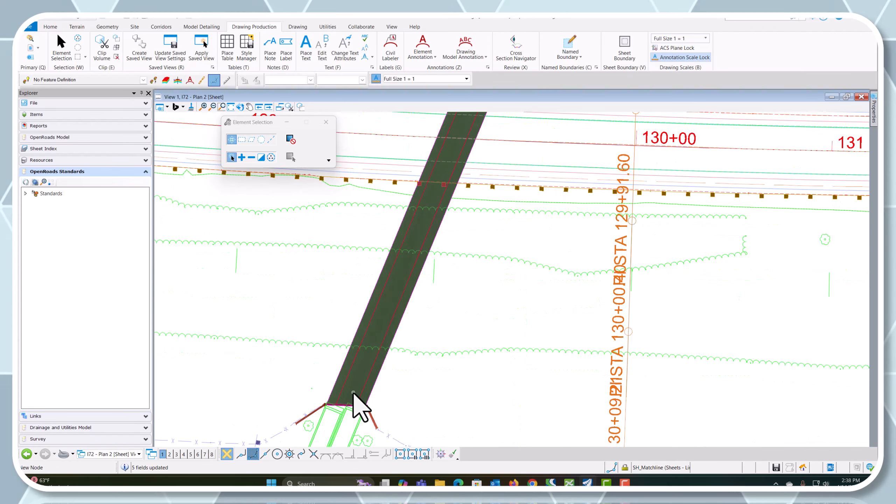
{"action": "scroll", "coordinate": [348, 401], "scroll_direction": "down", "scroll_amount": 3}
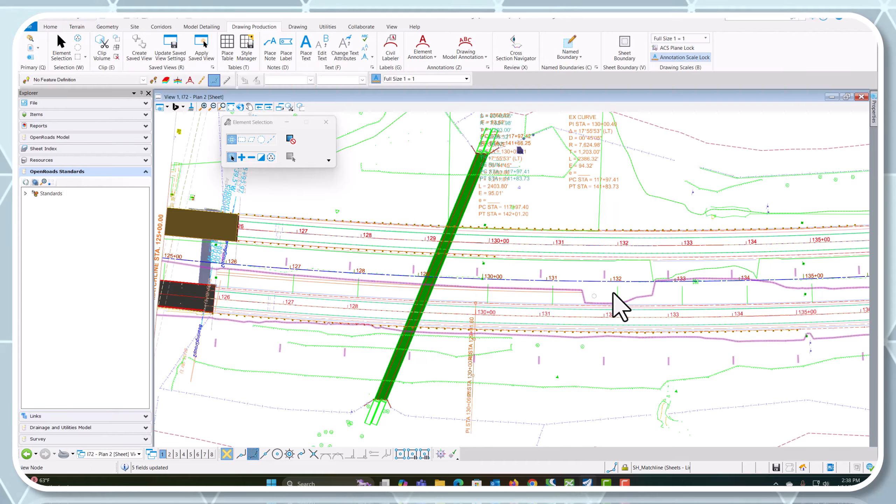
{"action": "scroll", "coordinate": [582, 371], "scroll_direction": "down", "scroll_amount": 3}
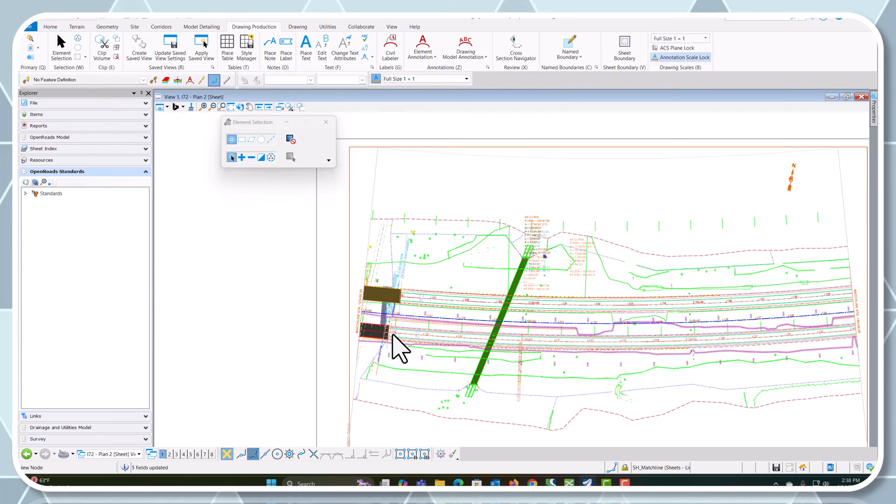
Try to turn off the level of the WB I72 corridor near the matchline bridge on the Plan 2 sheet
{"action": "scroll", "coordinate": [391, 324], "scroll_direction": "up", "scroll_amount": 4}
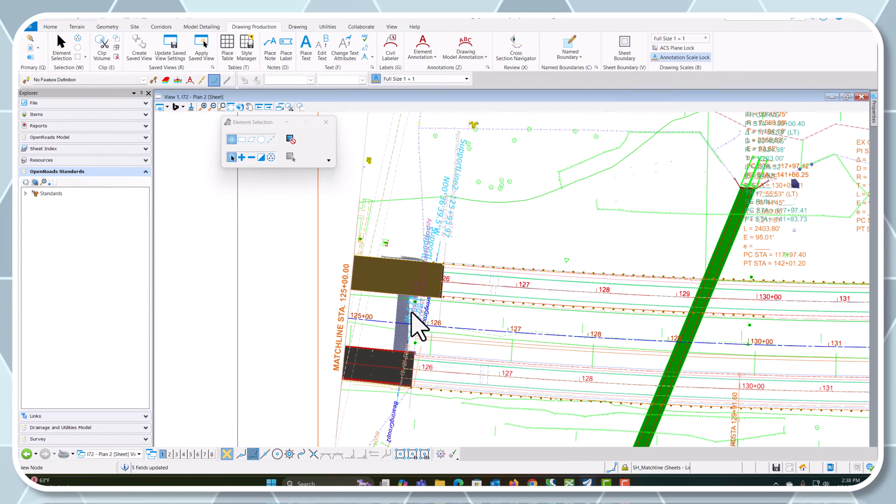
{"action": "scroll", "coordinate": [435, 283], "scroll_direction": "up", "scroll_amount": 2}
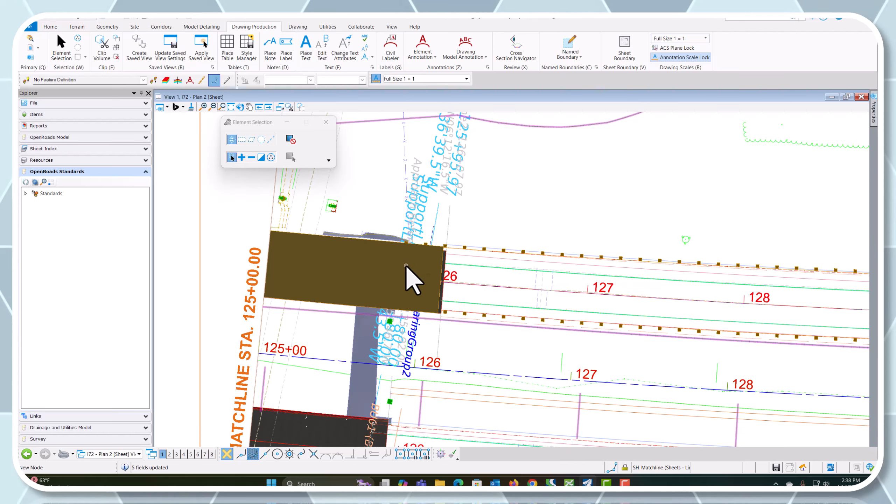
{"action": "right_click", "coordinate": [362, 181]}
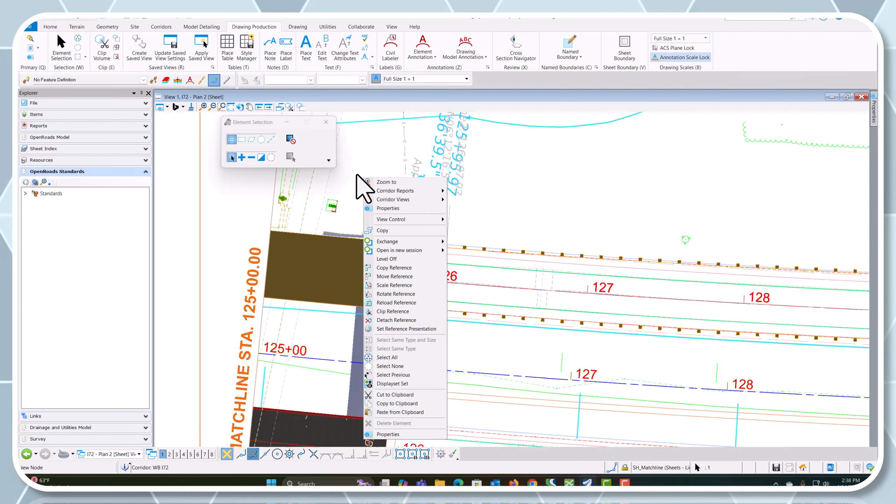
{"action": "left_click", "coordinate": [395, 259]}
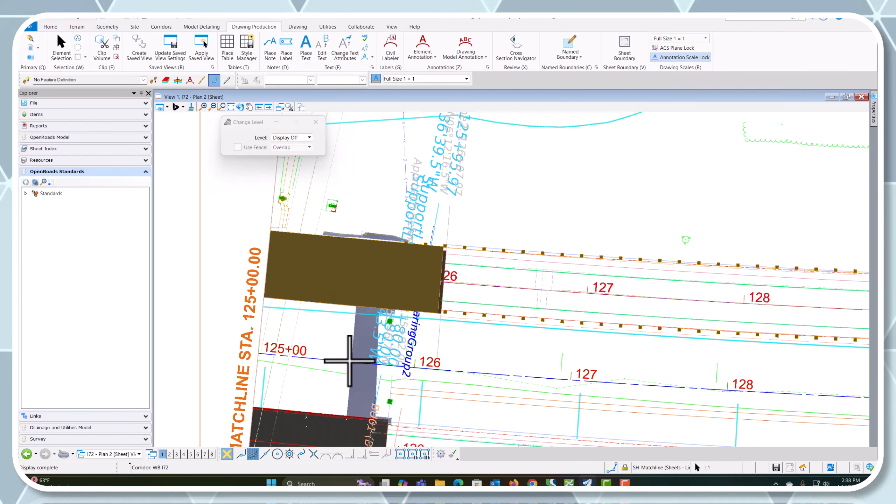
Open the I72 - Plan 1 drawing model and examine the bridges at its east end
{"action": "left_click", "coordinate": [125, 454]}
{"action": "left_click", "coordinate": [106, 388]}
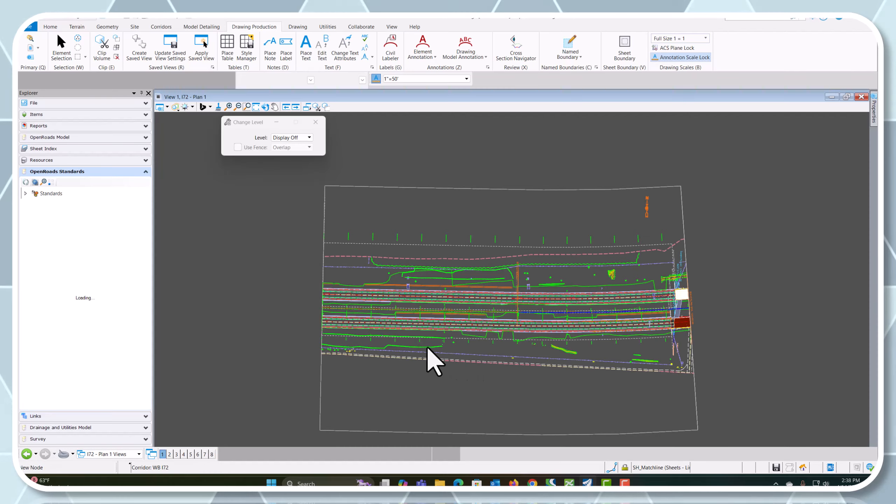
{"action": "scroll", "coordinate": [732, 310], "scroll_direction": "up", "scroll_amount": 2}
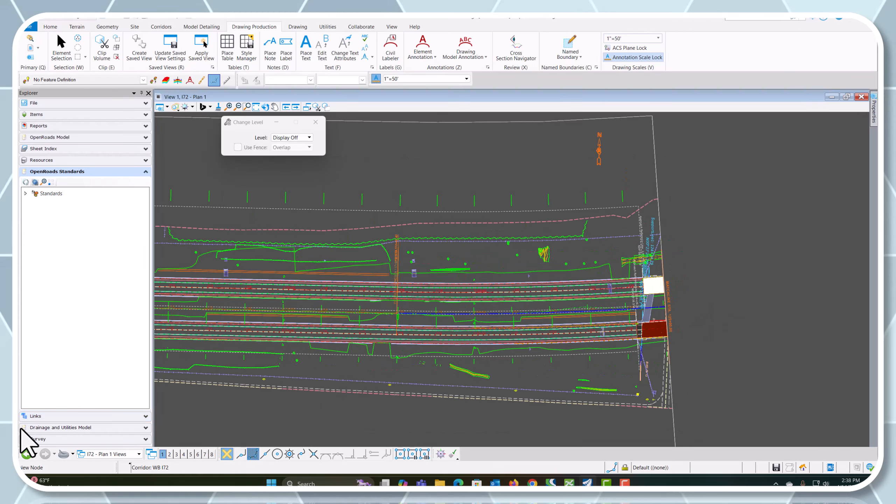
Switch to the Multi-Model Views and examine the bridges and culvert in the default model
{"action": "left_click", "coordinate": [95, 455]}
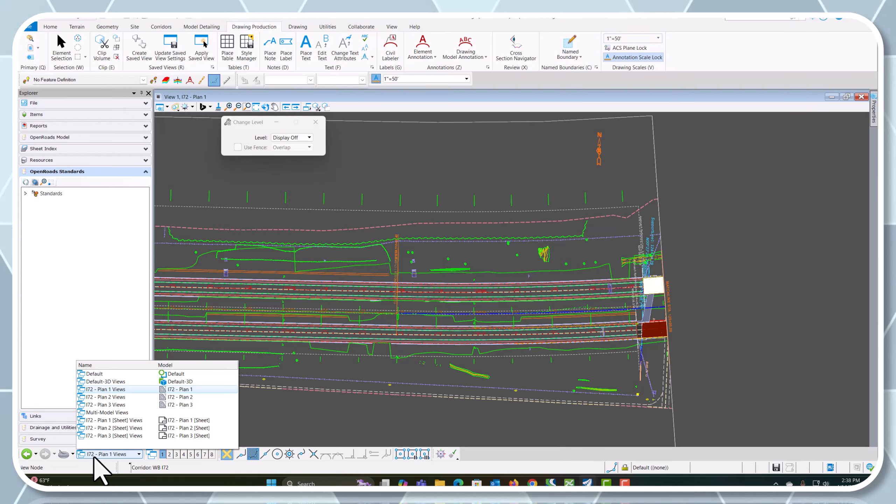
{"action": "left_click", "coordinate": [107, 412]}
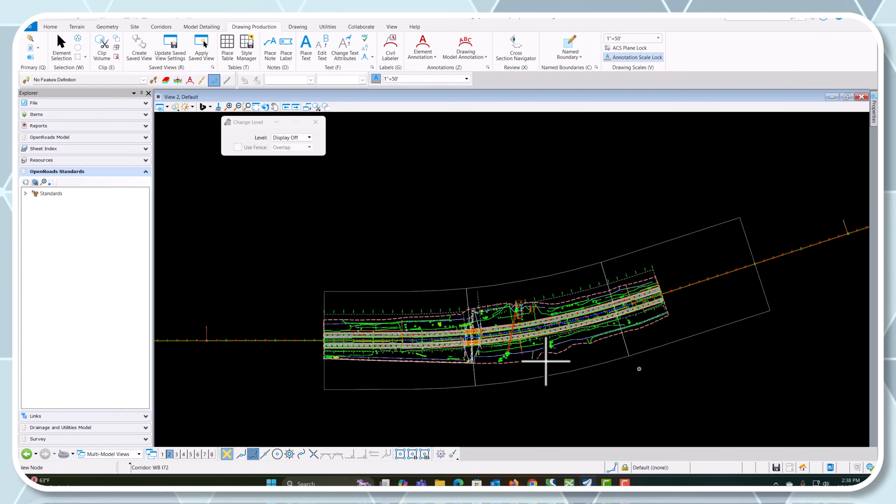
{"action": "scroll", "coordinate": [479, 338], "scroll_direction": "up", "scroll_amount": 3}
{"action": "scroll", "coordinate": [417, 330], "scroll_direction": "down", "scroll_amount": 1}
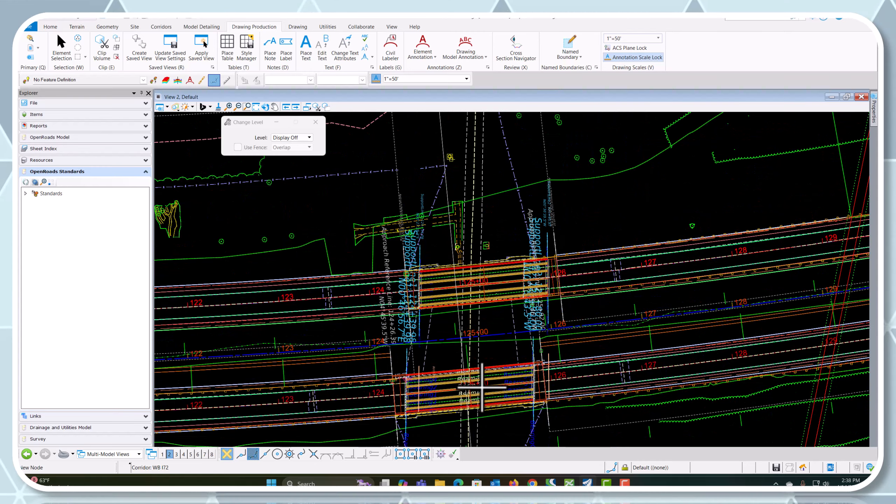
Return to the I72 - Plan 1 drawing model and examine the bridge decks beside matchline station 125+00
{"action": "left_click", "coordinate": [112, 456]}
{"action": "left_click", "coordinate": [111, 389]}
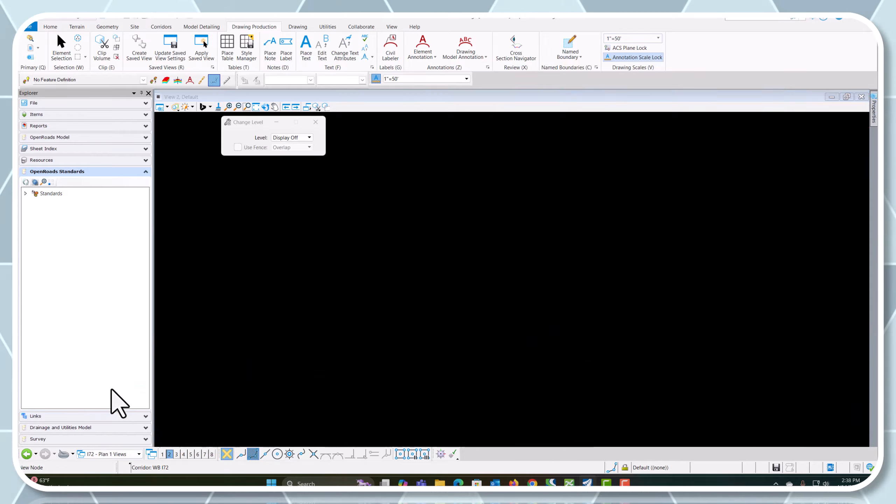
{"action": "scroll", "coordinate": [687, 279], "scroll_direction": "up", "scroll_amount": 3}
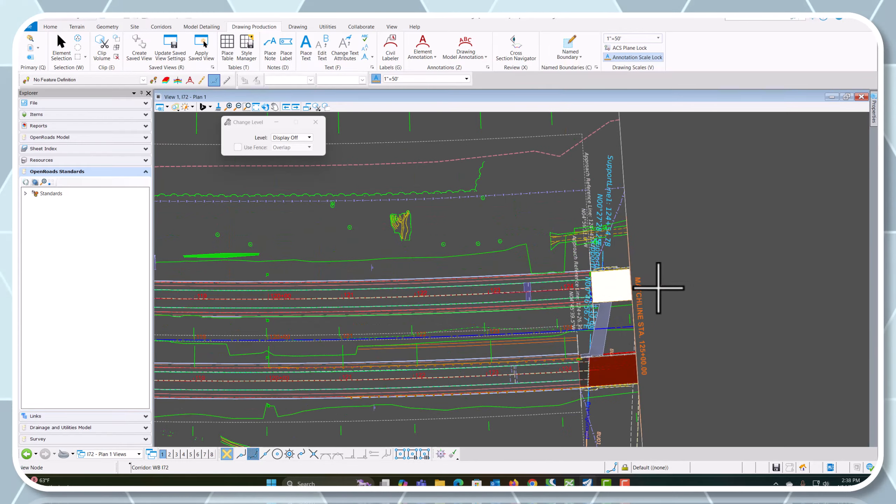
{"action": "scroll", "coordinate": [618, 314], "scroll_direction": "up", "scroll_amount": 3}
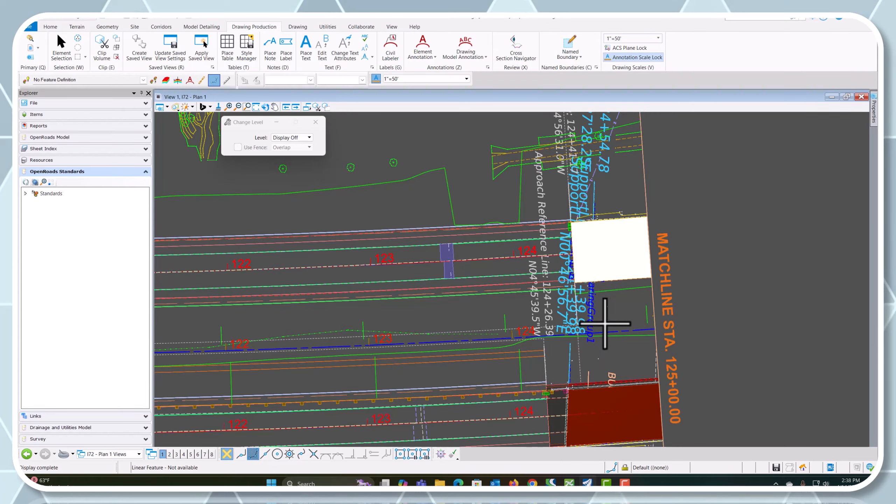
Compare the two bridge decks and surrounding linework just west of matchline station 125+00 in the Plan 1 drawing
{"action": "scroll", "coordinate": [529, 335], "scroll_direction": "down", "scroll_amount": 2}
{"action": "scroll", "coordinate": [456, 296], "scroll_direction": "up", "scroll_amount": 4}
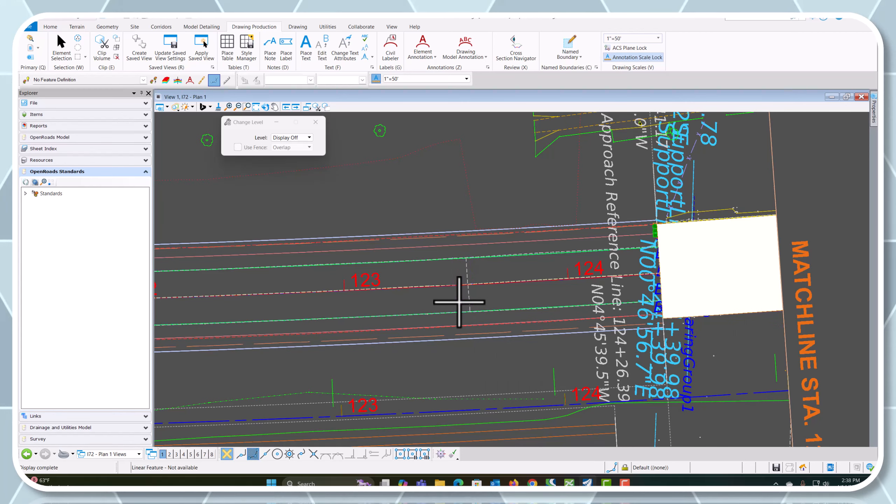
{"action": "scroll", "coordinate": [458, 301], "scroll_direction": "down", "scroll_amount": 4}
{"action": "scroll", "coordinate": [456, 275], "scroll_direction": "up", "scroll_amount": 2}
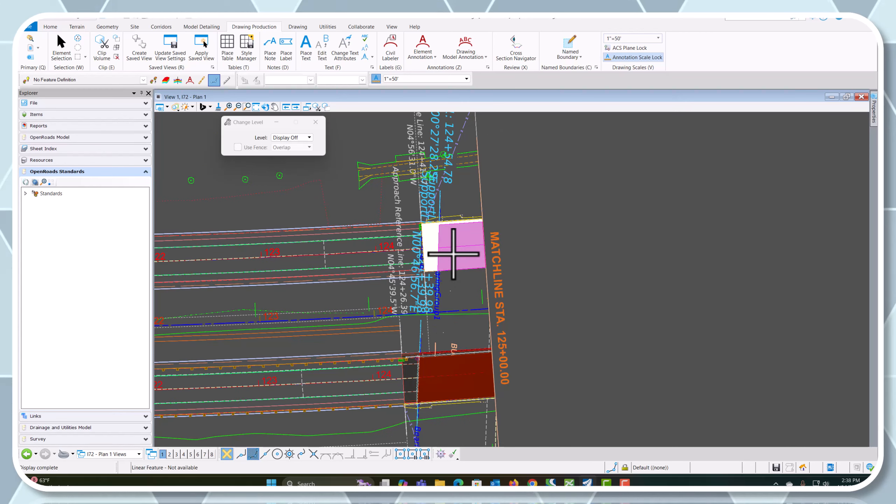
{"action": "mouse_move", "coordinate": [454, 253]}
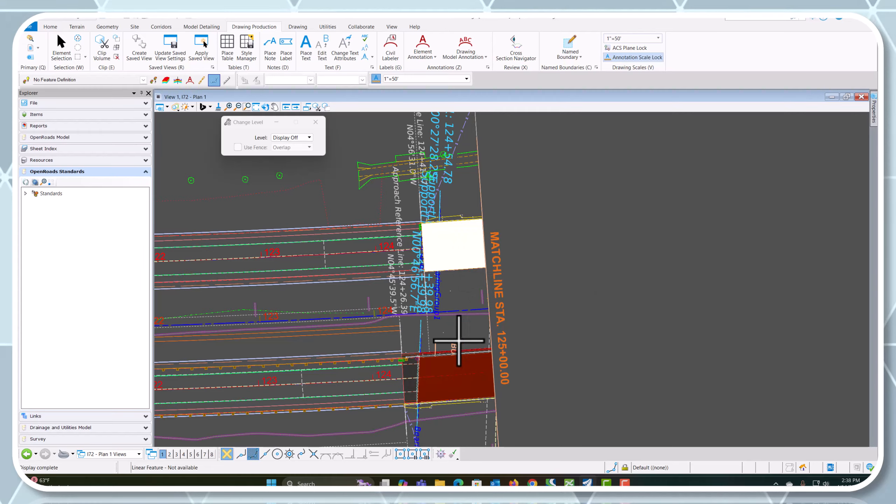
Open the I72 - Plan 2 drawing model and examine the bridges and culvert east of matchline station 125+00
{"action": "left_click", "coordinate": [106, 454]}
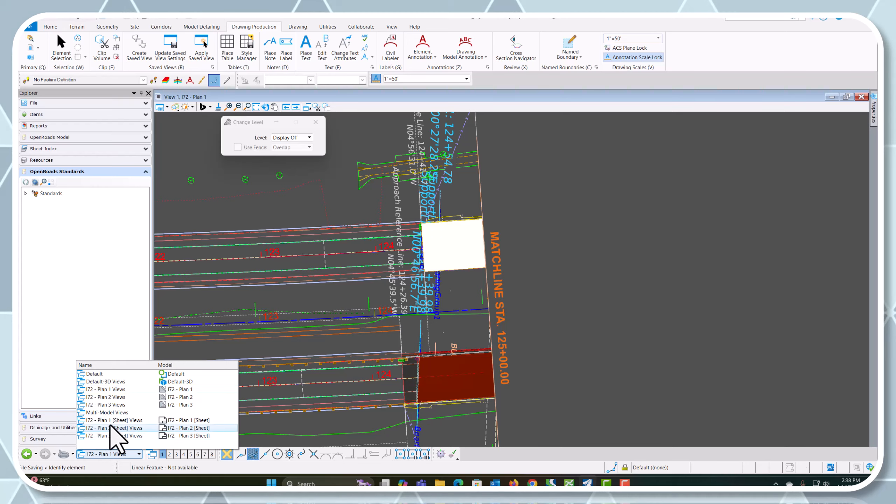
{"action": "left_click", "coordinate": [116, 397]}
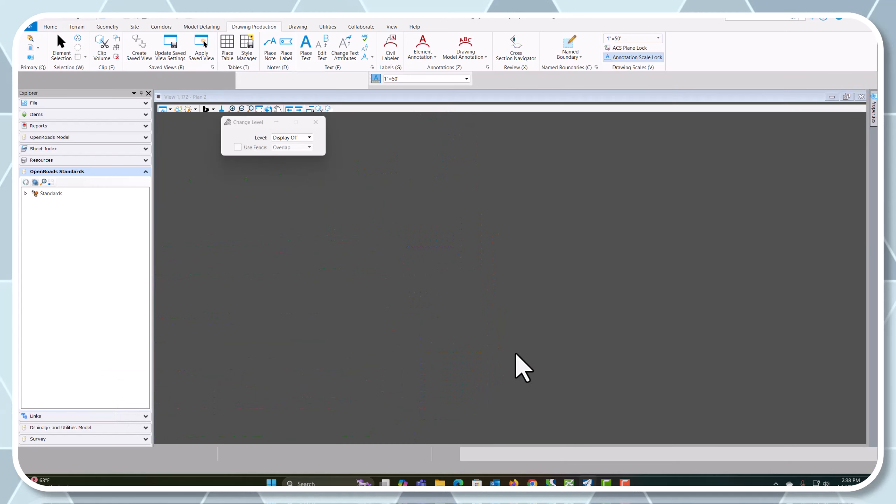
{"action": "scroll", "coordinate": [332, 299], "scroll_direction": "up", "scroll_amount": 5}
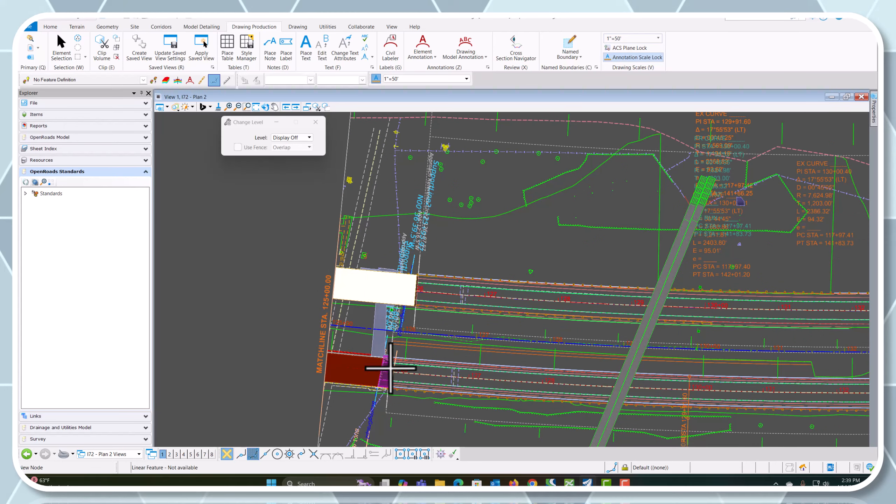
{"action": "scroll", "coordinate": [388, 367], "scroll_direction": "down", "scroll_amount": 5}
{"action": "scroll", "coordinate": [403, 381], "scroll_direction": "down", "scroll_amount": 2}
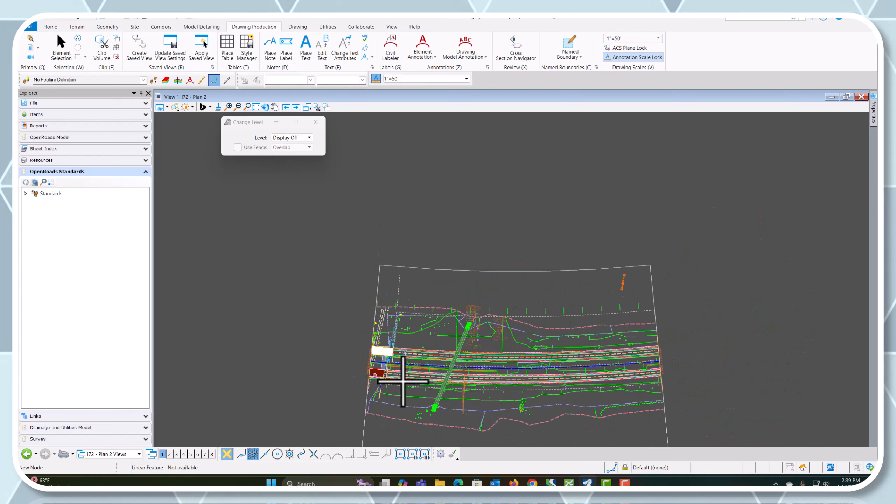
{"action": "scroll", "coordinate": [469, 408], "scroll_direction": "up", "scroll_amount": 3}
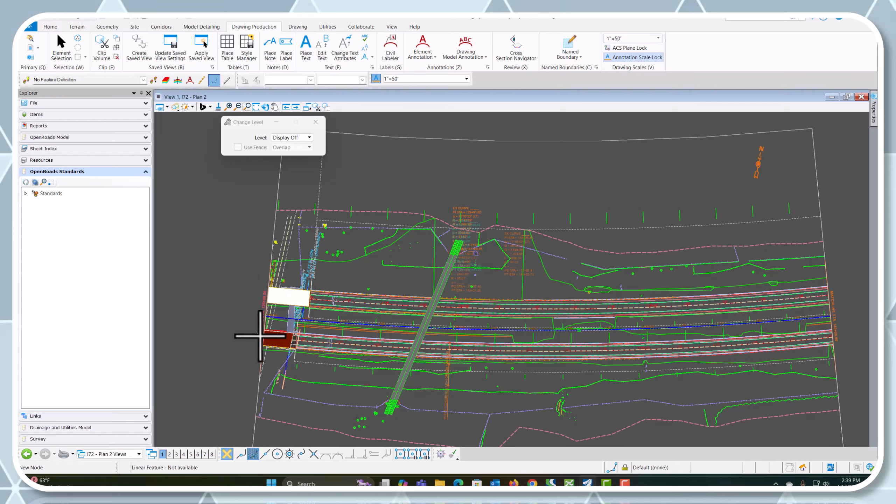
{"action": "scroll", "coordinate": [317, 342], "scroll_direction": "down", "scroll_amount": 2}
{"action": "scroll", "coordinate": [286, 321], "scroll_direction": "up", "scroll_amount": 5}
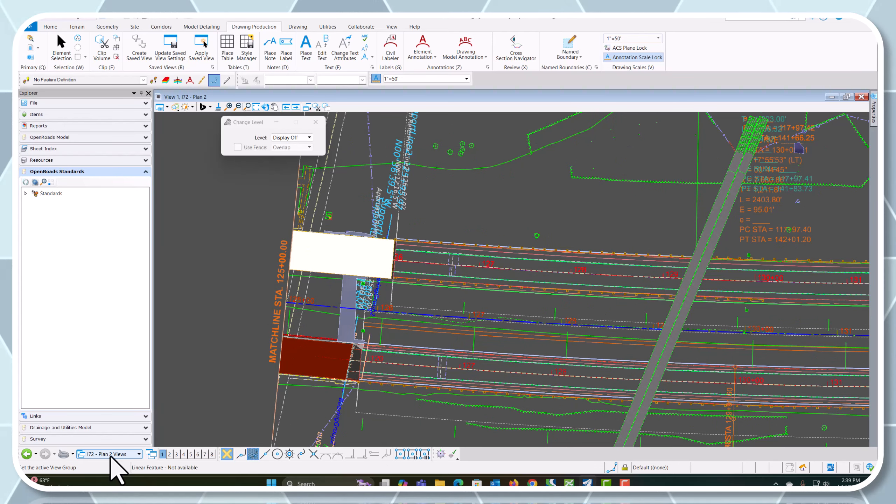
{"action": "scroll", "coordinate": [486, 366], "scroll_direction": "down", "scroll_amount": 2}
Return to the Multi-Model Views and open the named boundaries manager, expanding Other Groups and selecting its first entry
{"action": "left_click", "coordinate": [122, 454]}
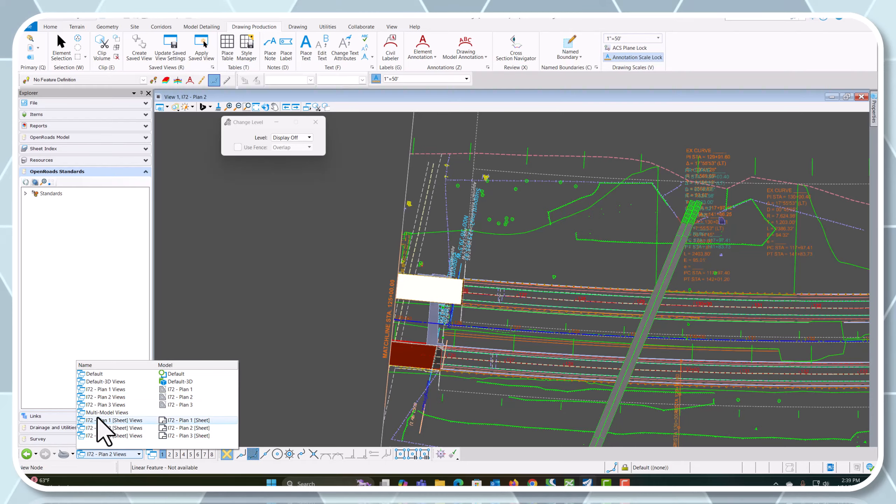
{"action": "left_click", "coordinate": [96, 413]}
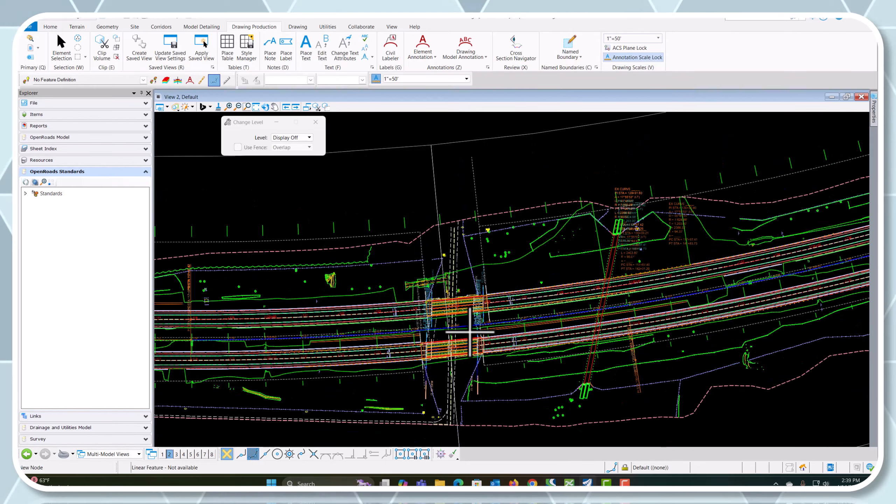
{"action": "scroll", "coordinate": [470, 332], "scroll_direction": "down", "scroll_amount": 2}
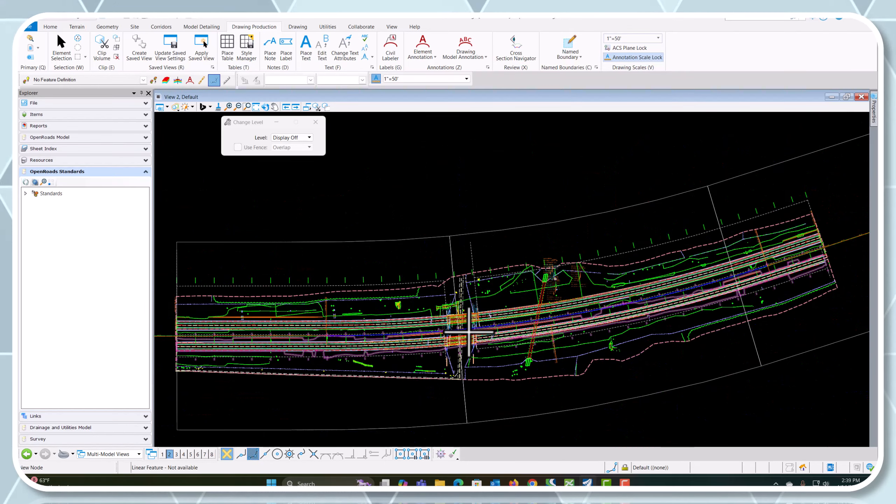
{"action": "left_click", "coordinate": [596, 67]}
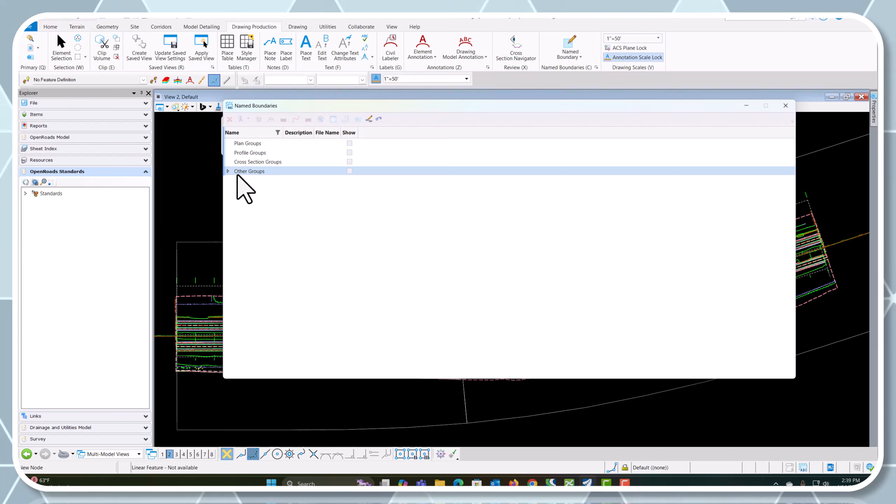
{"action": "left_click", "coordinate": [228, 171]}
{"action": "left_click", "coordinate": [236, 180]}
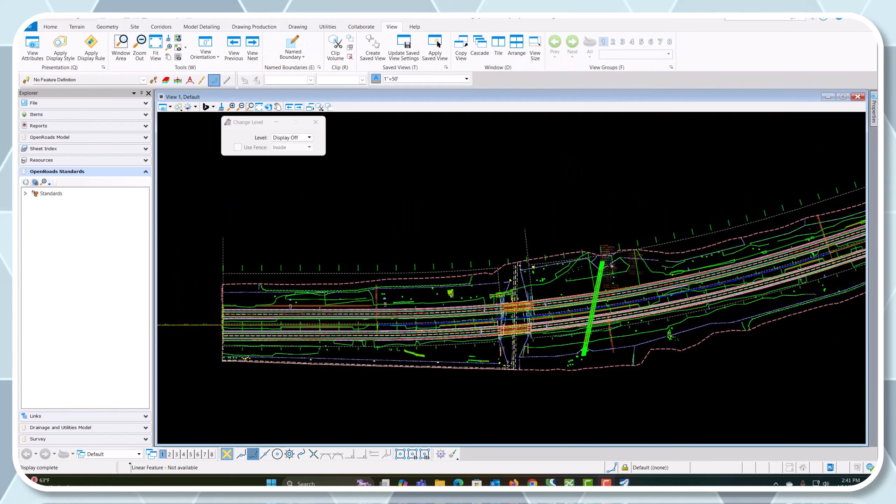
Delete the I72 - Plan 1, Plan 2 and Plan 3 drawing models together with their three sheet models
{"action": "scroll", "coordinate": [258, 244], "scroll_direction": "down", "scroll_amount": 1}
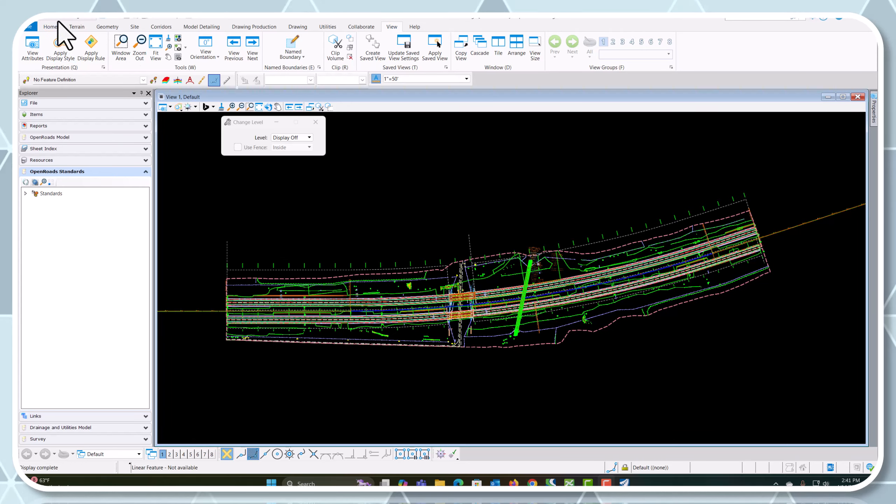
{"action": "left_click", "coordinate": [271, 28]}
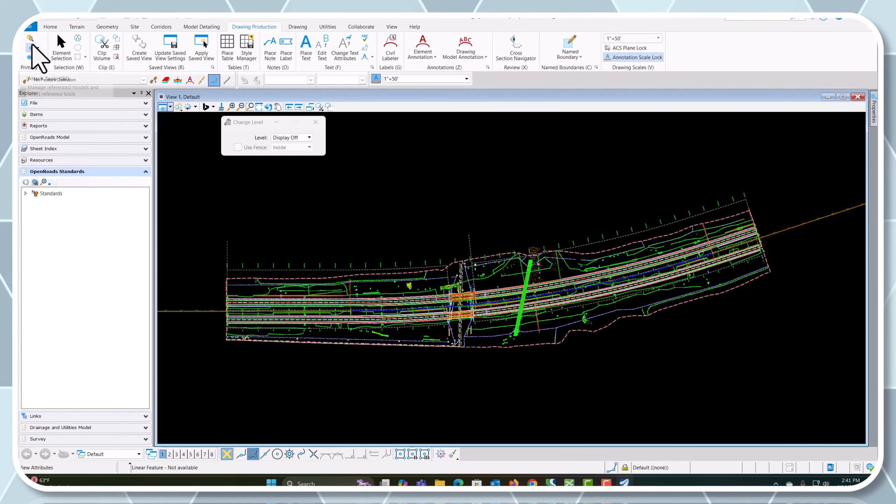
{"action": "left_click", "coordinate": [53, 28]}
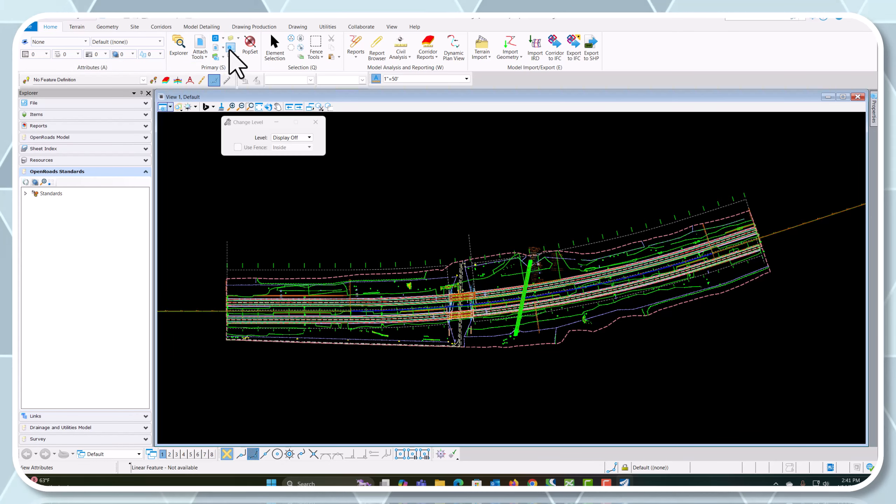
{"action": "left_click", "coordinate": [215, 38]}
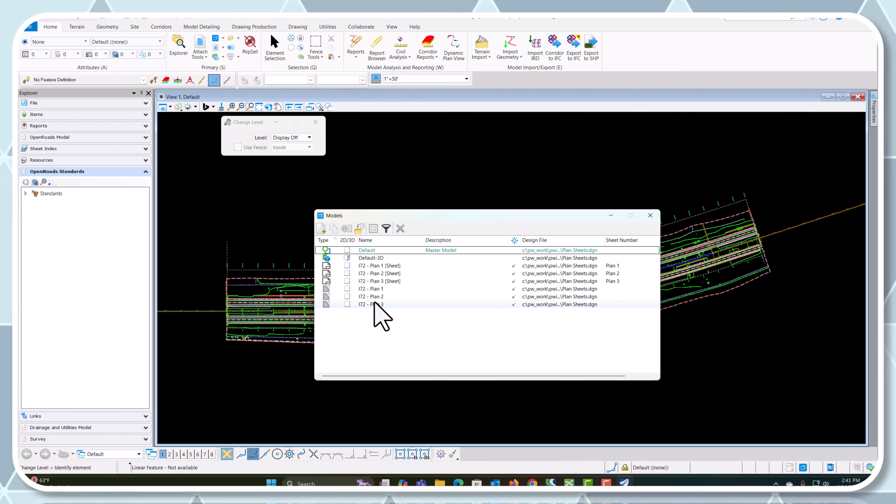
{"action": "left_click", "coordinate": [384, 267]}
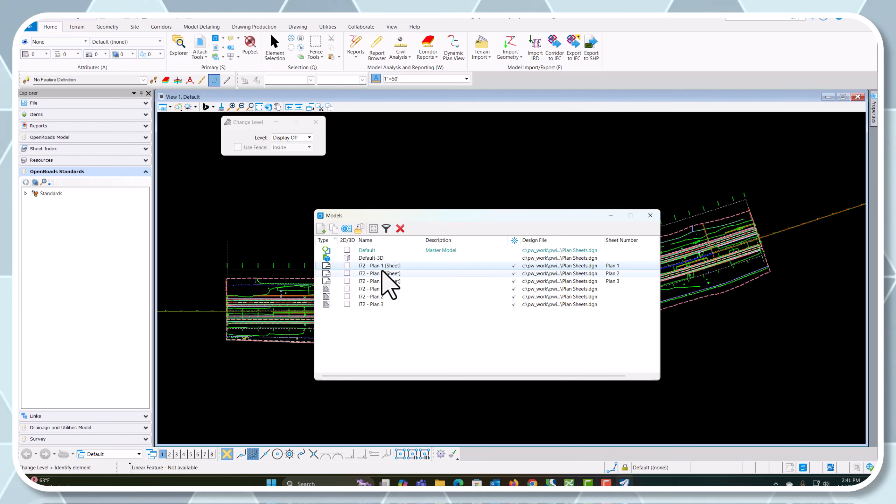
{"action": "left_click", "coordinate": [374, 305], "text": "shift"}
{"action": "left_click", "coordinate": [400, 228]}
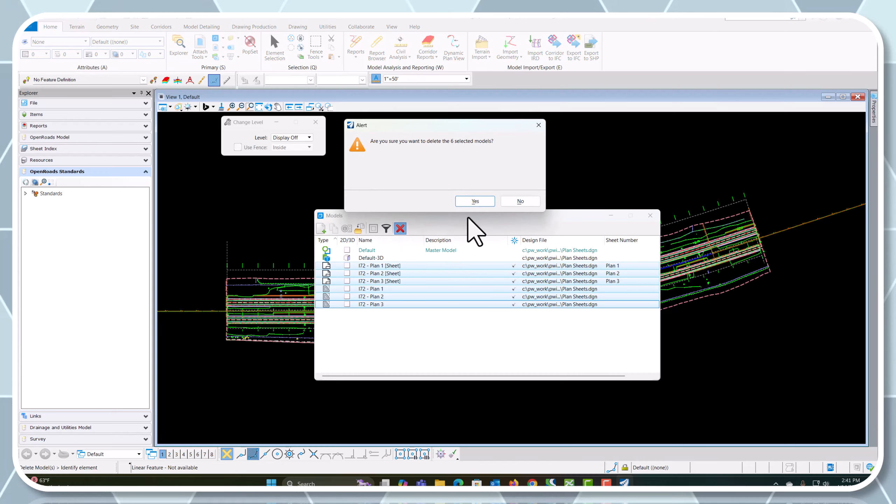
{"action": "left_click", "coordinate": [474, 202]}
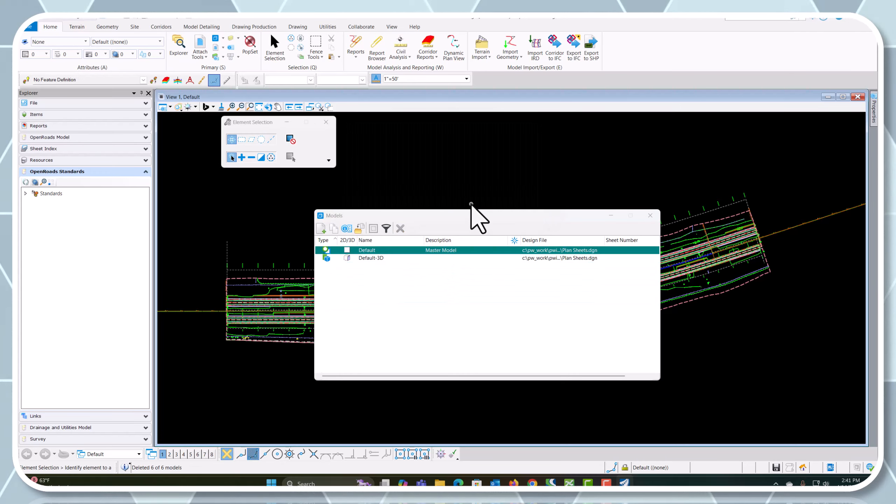
{"action": "left_click", "coordinate": [650, 215]}
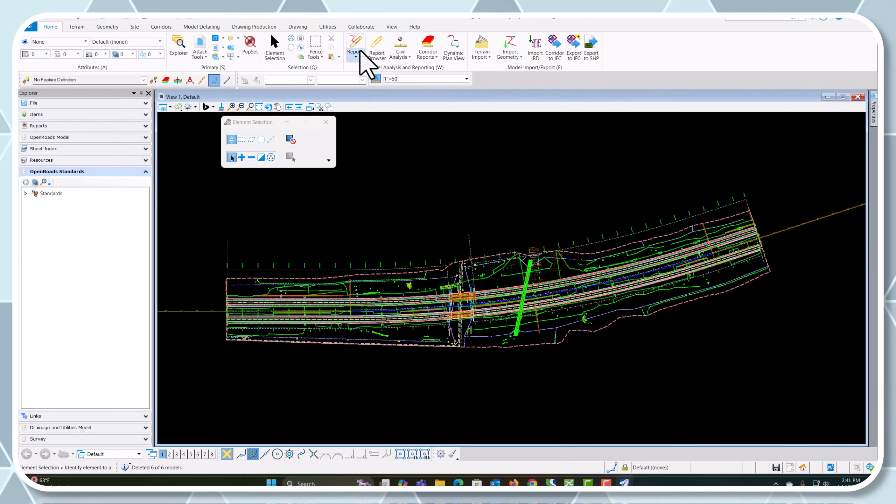
Start a civil plan named boundary with the Plan Single drawing seed and choose the I72 alignment as its path
{"action": "left_click", "coordinate": [262, 28]}
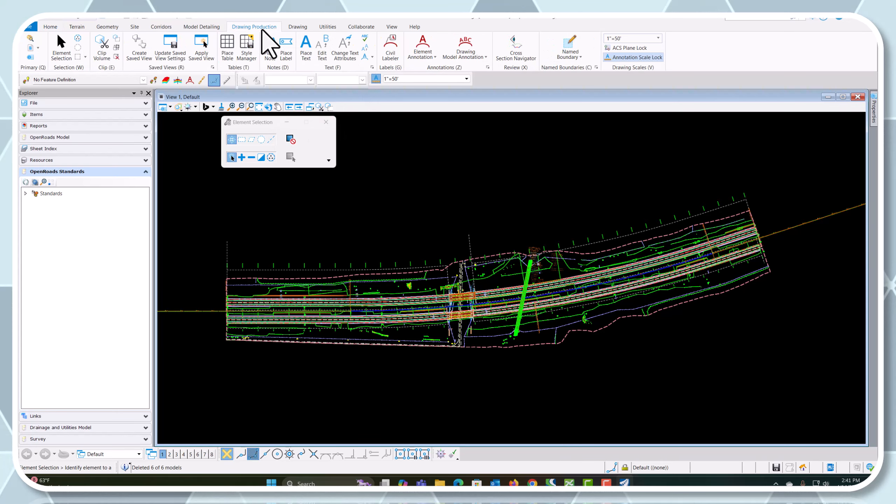
{"action": "left_click", "coordinate": [569, 47]}
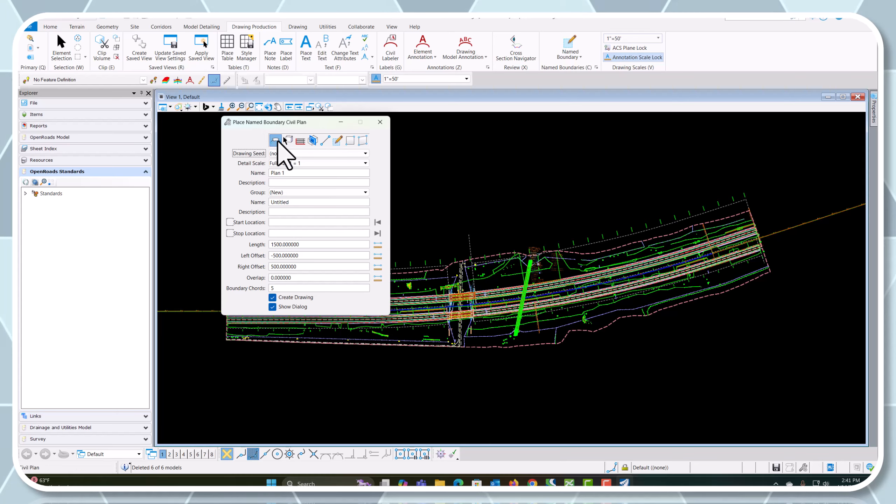
{"action": "left_click", "coordinate": [347, 154]}
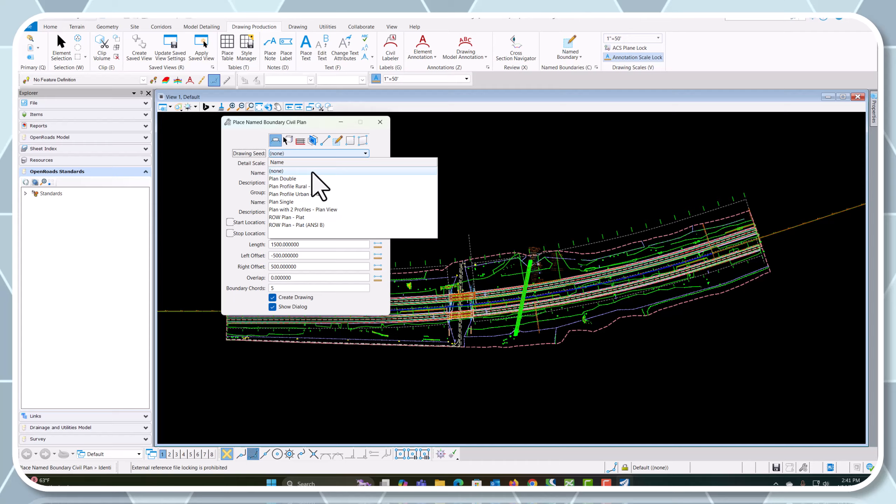
{"action": "left_click", "coordinate": [288, 202]}
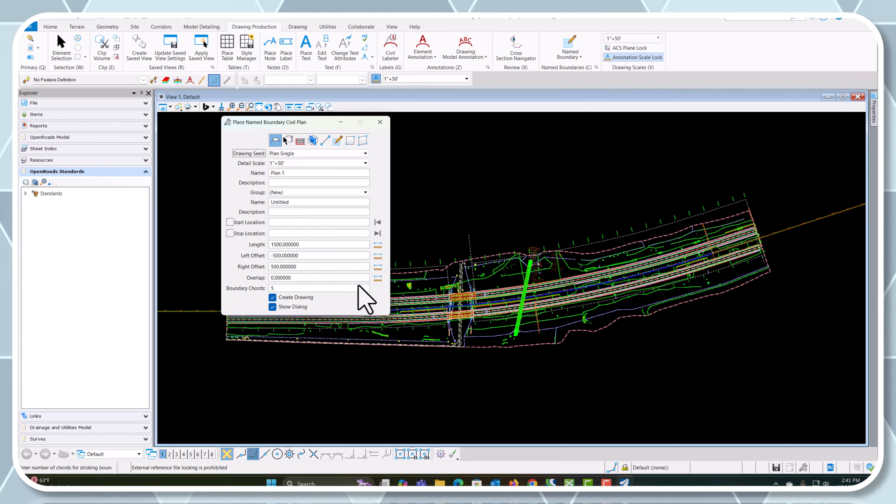
{"action": "left_click", "coordinate": [194, 312]}
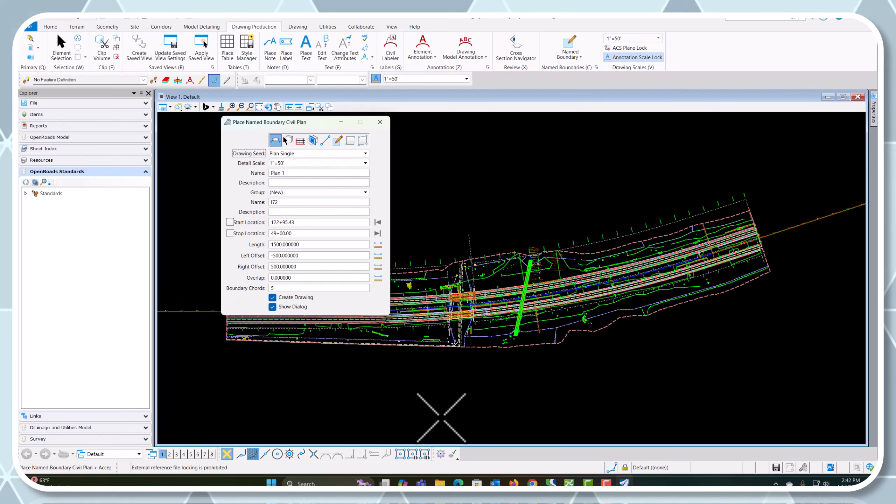
Set and lock the plan boundaries' start location at station 107+00
{"action": "scroll", "coordinate": [585, 413], "scroll_direction": "down", "scroll_amount": 3}
{"action": "scroll", "coordinate": [491, 393], "scroll_direction": "up", "scroll_amount": 5}
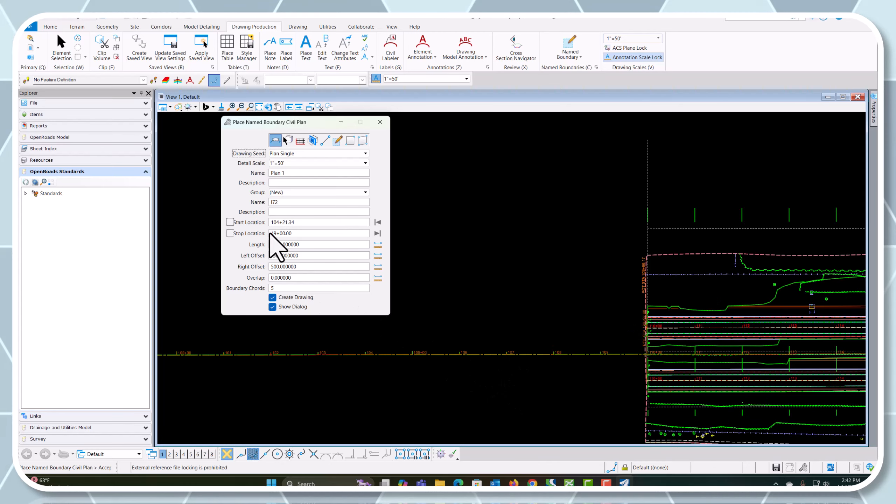
{"action": "left_click", "coordinate": [303, 222]}
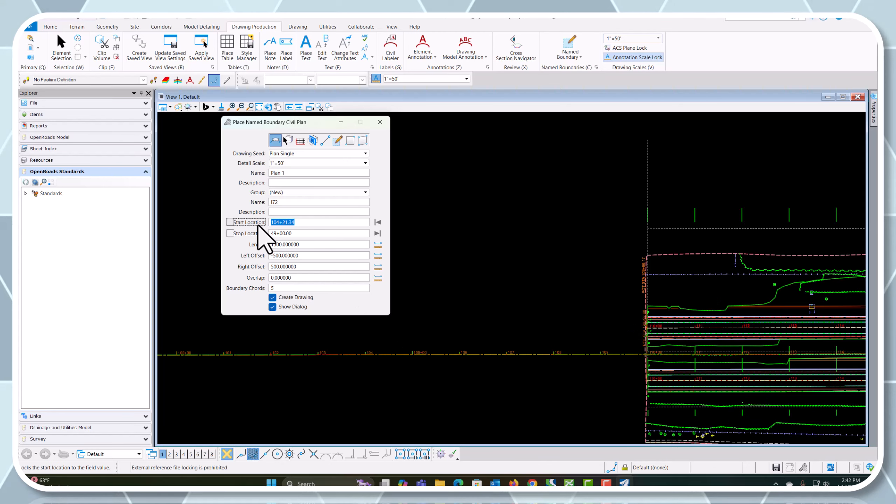
{"action": "type", "text": "107+"}
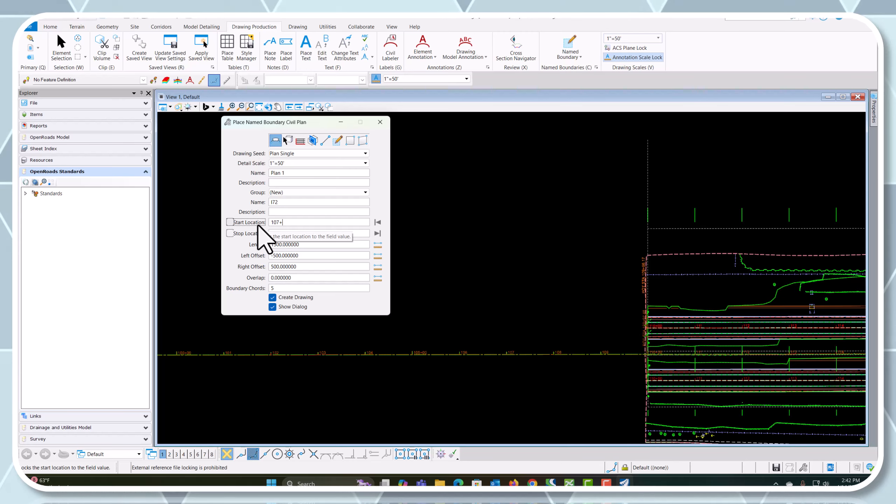
{"action": "type", "text": "00"}
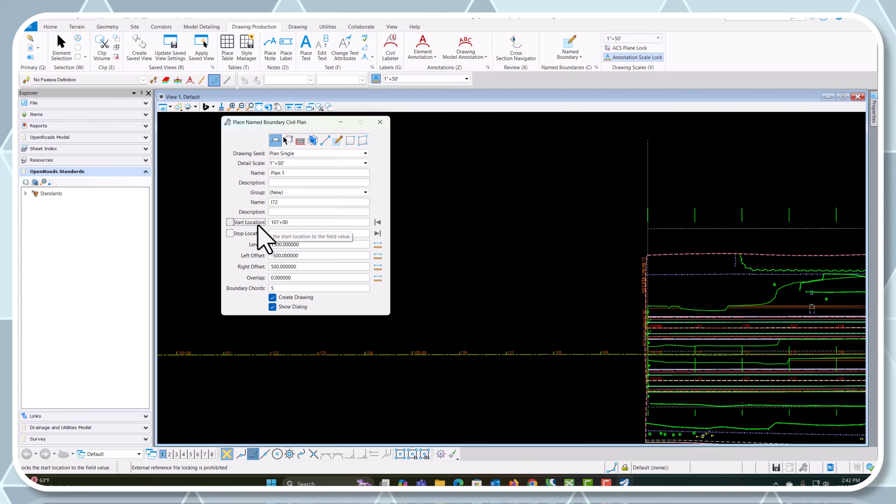
{"action": "scroll", "coordinate": [313, 329], "scroll_direction": "down", "scroll_amount": 5}
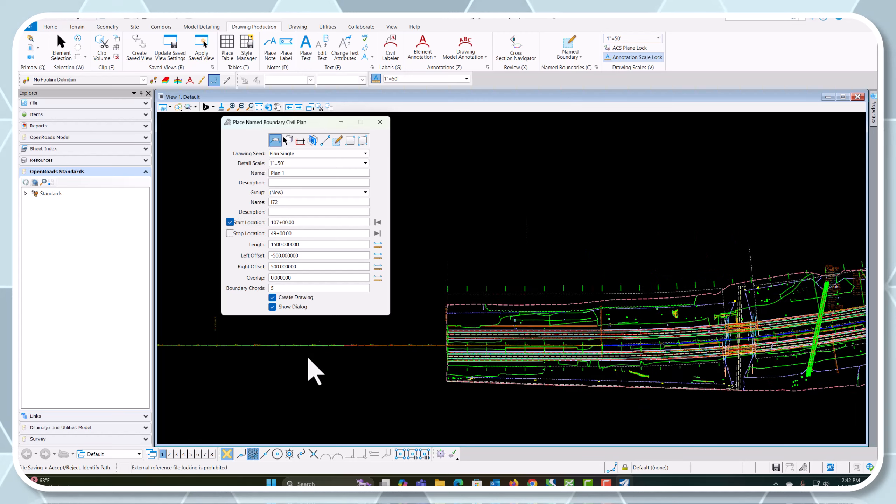
Set the stop location at station 145+00 on the I72 alignment and place the civil plan named boundaries
{"action": "scroll", "coordinate": [496, 376], "scroll_direction": "down", "scroll_amount": 1}
{"action": "scroll", "coordinate": [652, 356], "scroll_direction": "up", "scroll_amount": 4}
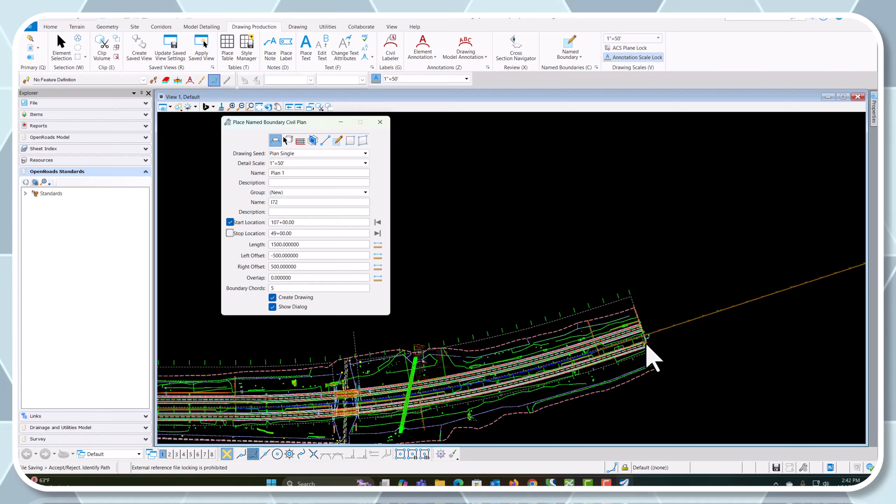
{"action": "scroll", "coordinate": [640, 325], "scroll_direction": "up", "scroll_amount": 5}
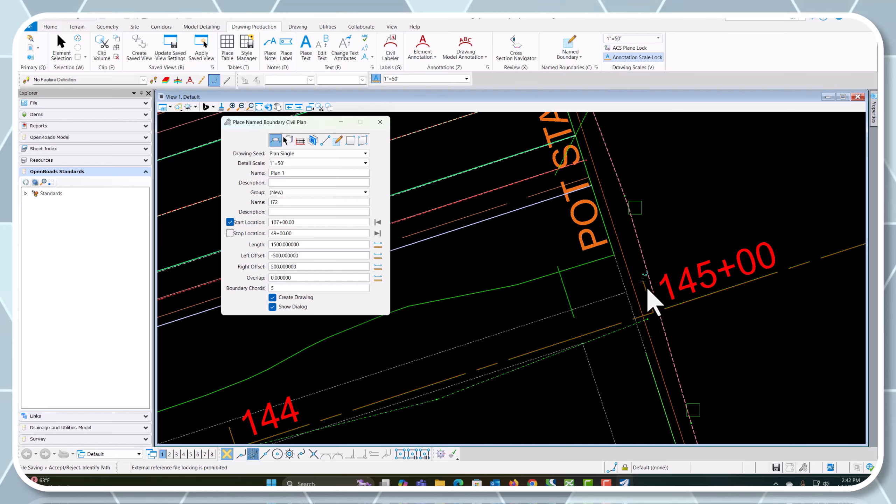
{"action": "left_click", "coordinate": [644, 287]}
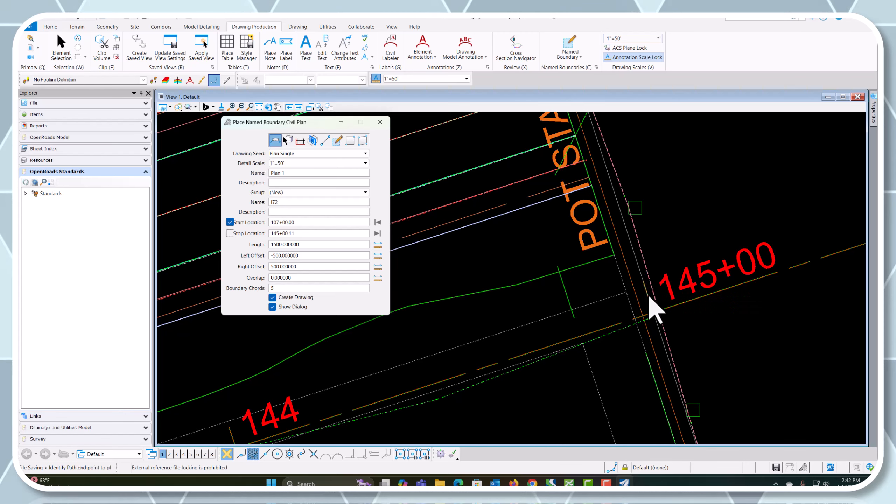
{"action": "scroll", "coordinate": [644, 302], "scroll_direction": "down", "scroll_amount": 6}
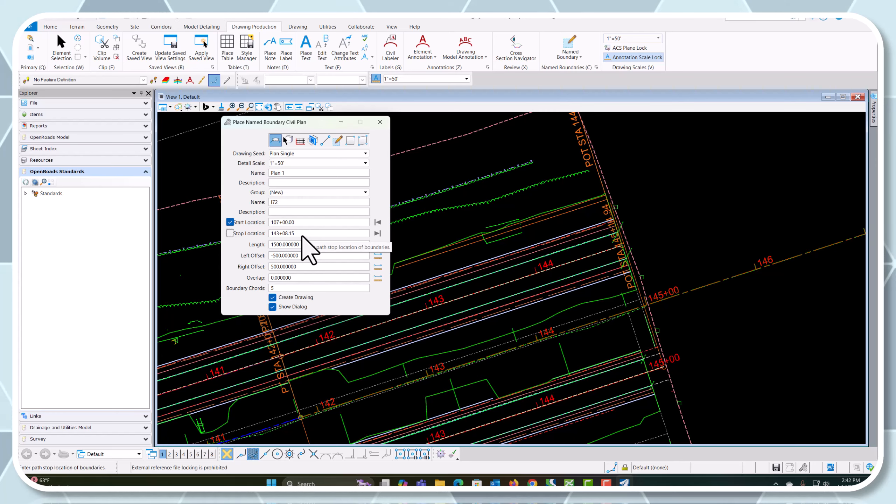
{"action": "scroll", "coordinate": [656, 317], "scroll_direction": "up", "scroll_amount": 3}
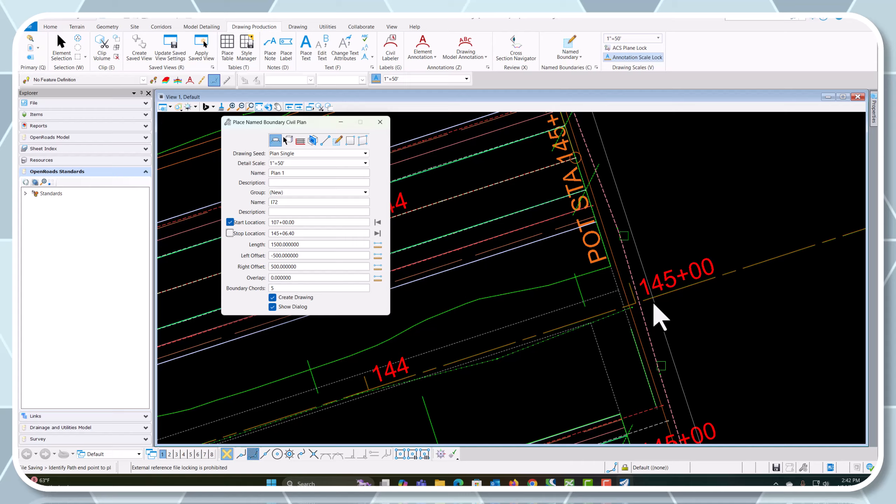
{"action": "left_click", "coordinate": [629, 290]}
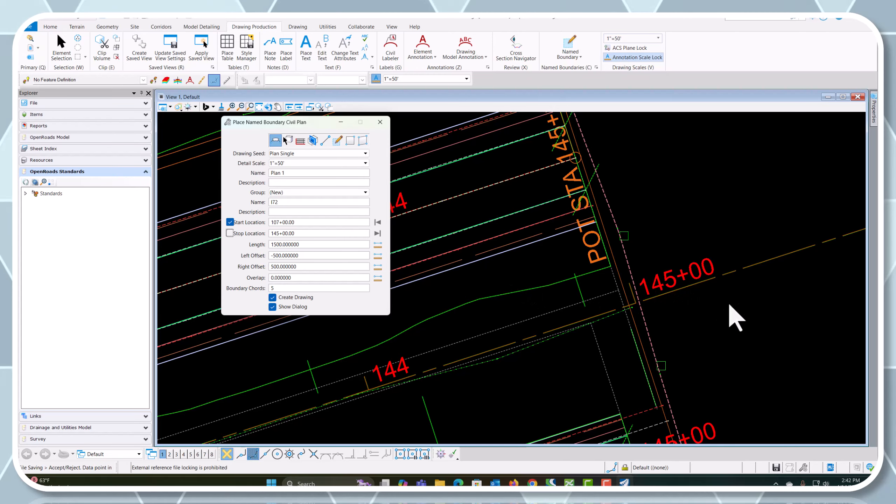
{"action": "left_click", "coordinate": [714, 279]}
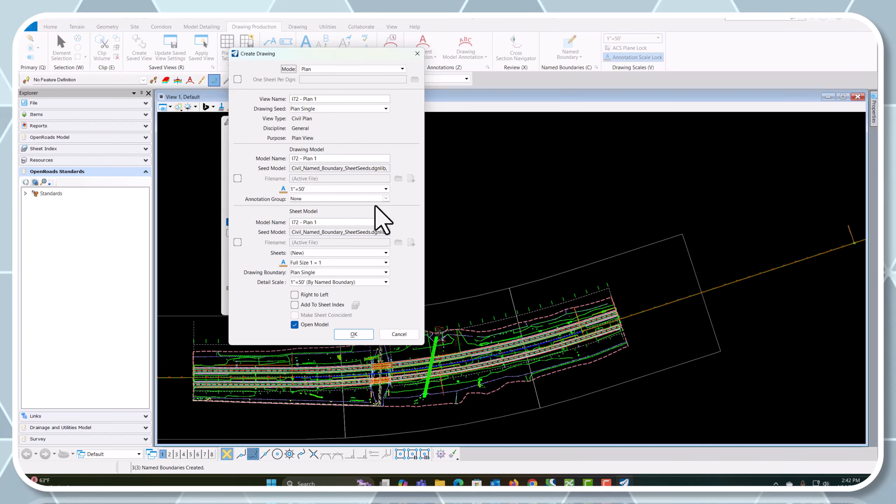
Create the I72 plan drawings and sheets with the Plan Annotation D6 annotation group for the drawing model
{"action": "left_click", "coordinate": [385, 199]}
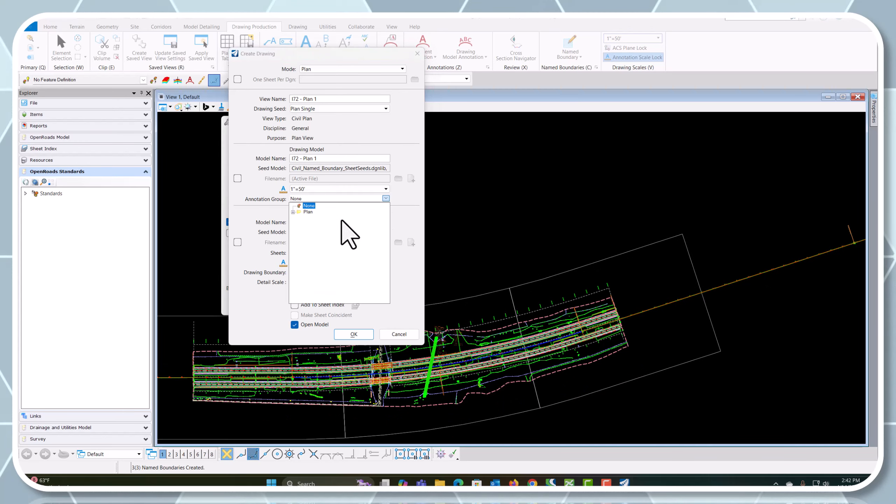
{"action": "left_click", "coordinate": [299, 217]}
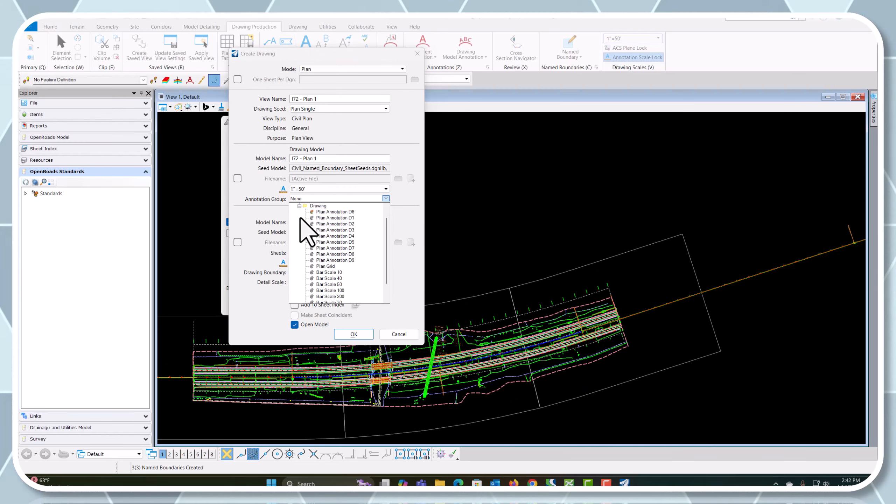
{"action": "left_click", "coordinate": [335, 212]}
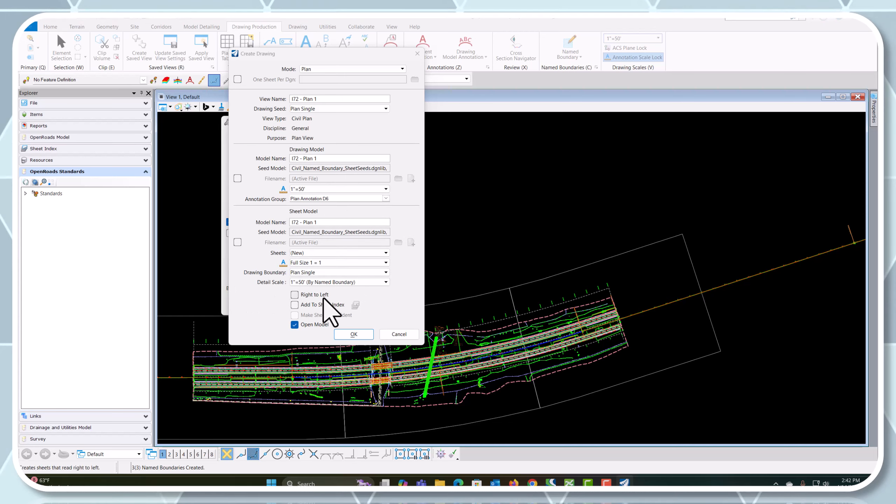
{"action": "left_click", "coordinate": [354, 334]}
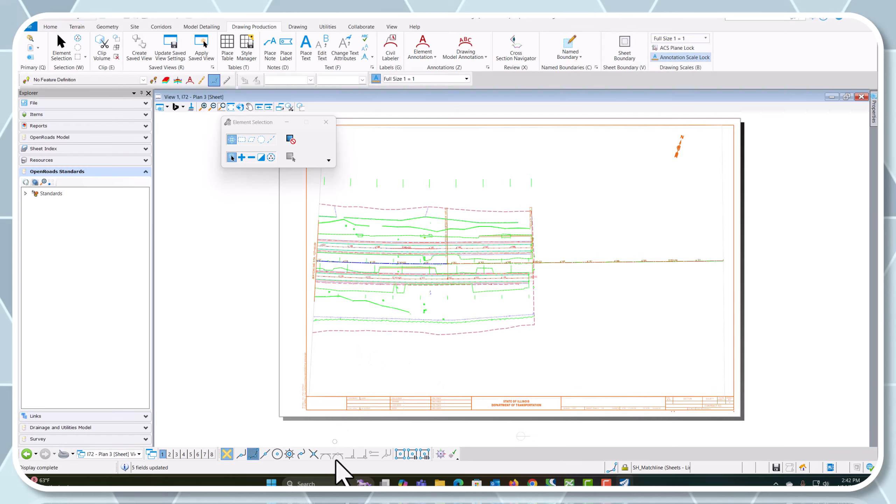
Open the I72 - Plan 2 drawing model and examine how the bridges, culvert and matchline annotation display
{"action": "left_click", "coordinate": [140, 455]}
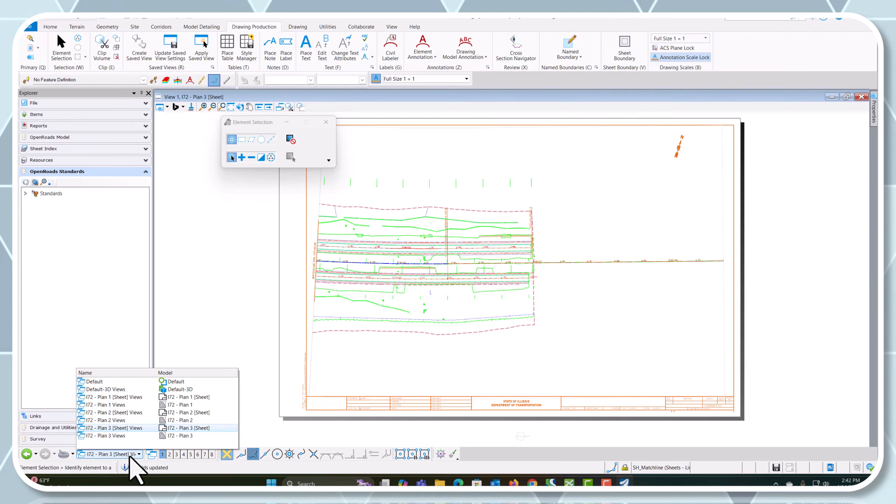
{"action": "left_click", "coordinate": [115, 420]}
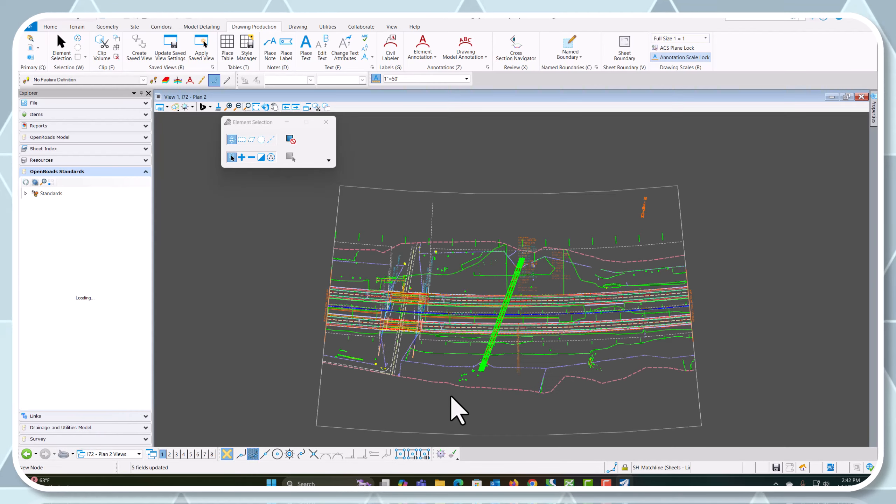
{"action": "scroll", "coordinate": [510, 360], "scroll_direction": "up", "scroll_amount": 3}
{"action": "scroll", "coordinate": [533, 367], "scroll_direction": "down", "scroll_amount": 2}
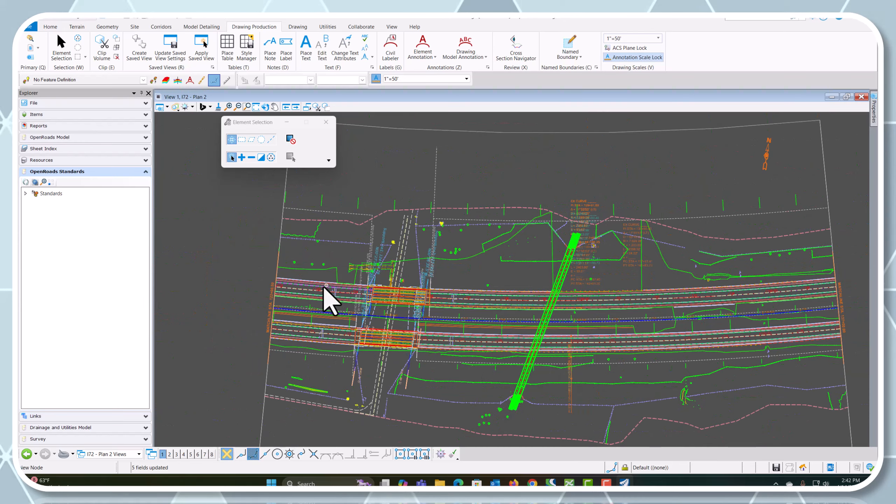
{"action": "scroll", "coordinate": [388, 364], "scroll_direction": "up", "scroll_amount": 2}
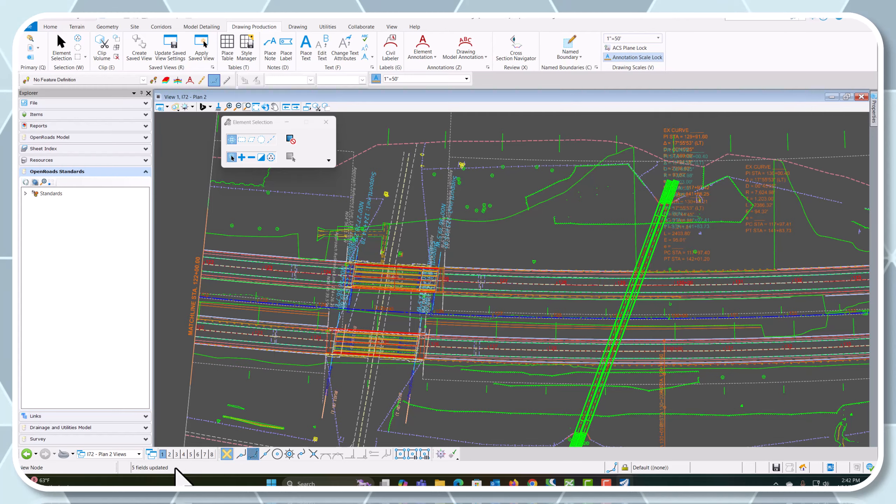
Switch to the I72 - Plan 2 sheet and inspect the bridge beams, bearing labels, culvert and curve data on it
{"action": "left_click", "coordinate": [113, 455]}
{"action": "left_click", "coordinate": [108, 416]}
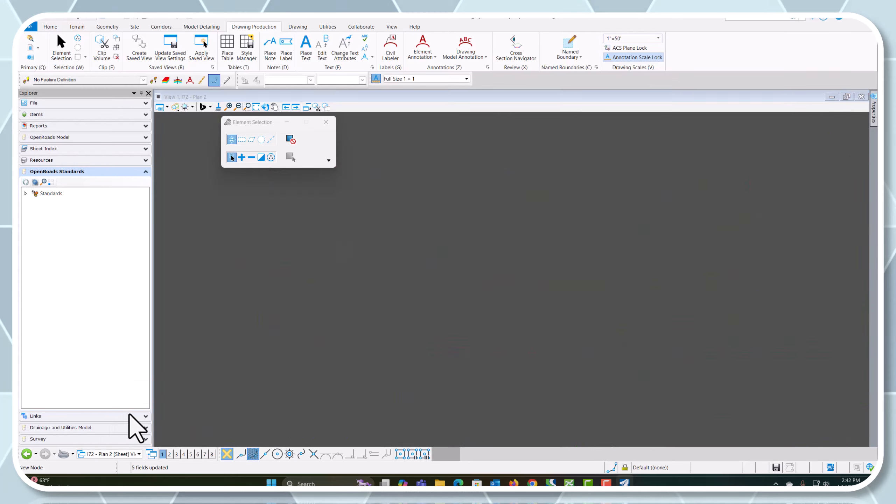
{"action": "scroll", "coordinate": [278, 274], "scroll_direction": "up", "scroll_amount": 5}
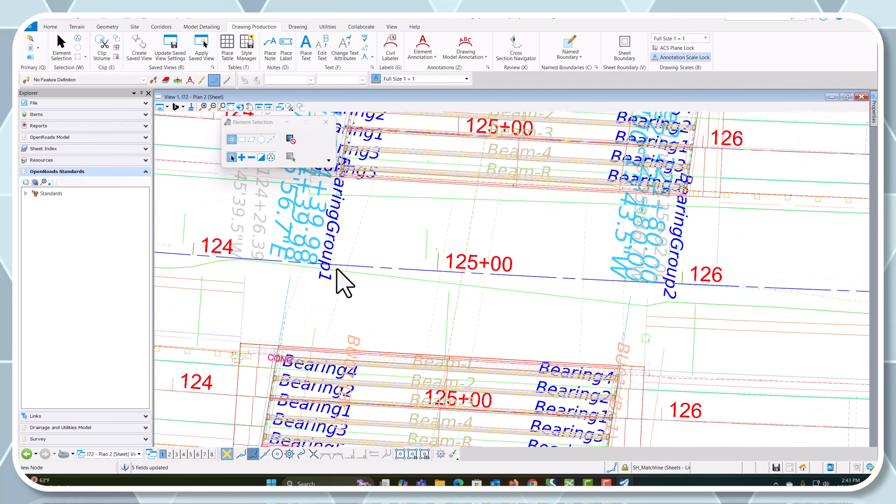
{"action": "scroll", "coordinate": [499, 341], "scroll_direction": "down", "scroll_amount": 3}
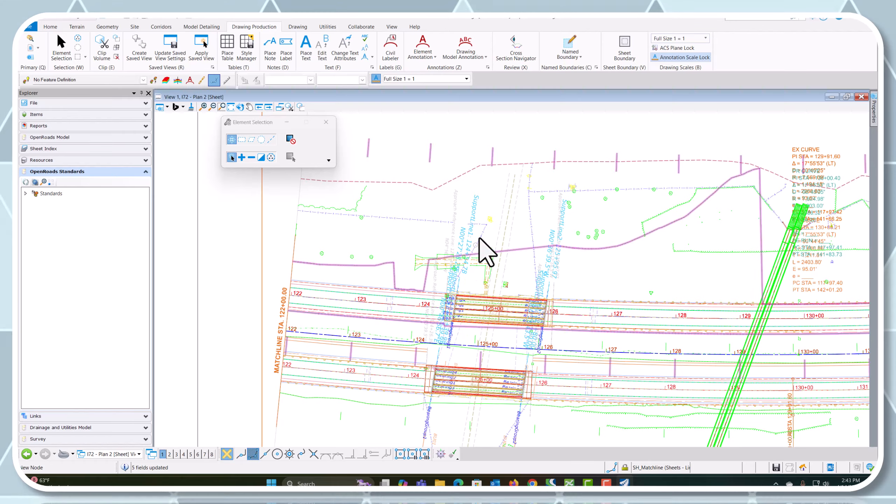
{"action": "scroll", "coordinate": [480, 348], "scroll_direction": "down", "scroll_amount": 2}
{"action": "scroll", "coordinate": [644, 305], "scroll_direction": "down", "scroll_amount": 1}
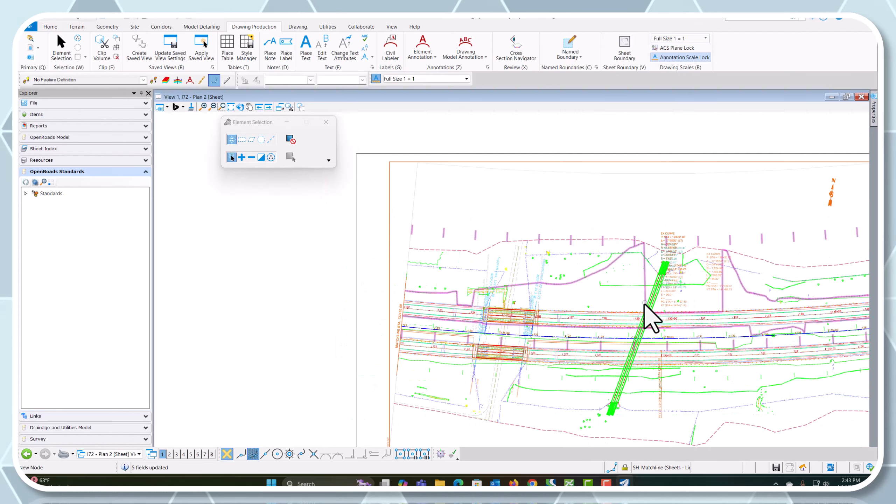
{"action": "scroll", "coordinate": [622, 412], "scroll_direction": "up", "scroll_amount": 2}
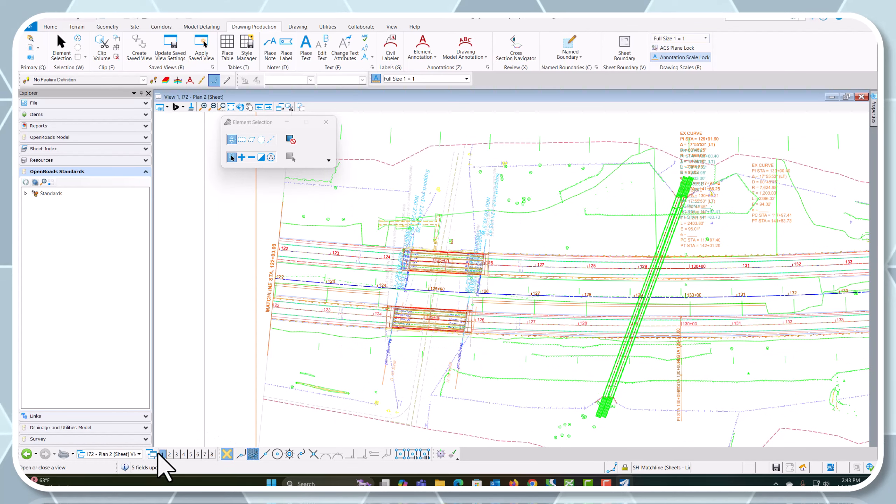
Open the I72 - Plan 1 drawing model and choose the Begin Project label from the Civil Labeler's Plan - General group
{"action": "left_click", "coordinate": [120, 454]}
{"action": "left_click", "coordinate": [123, 406]}
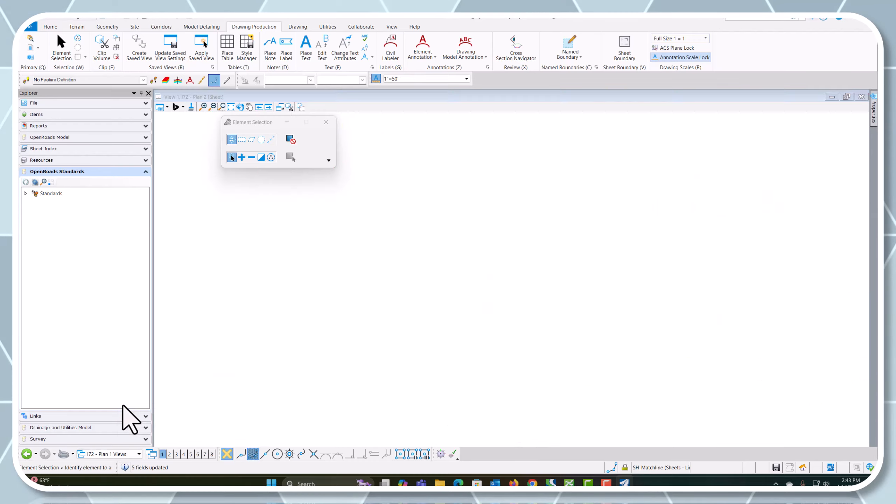
{"action": "scroll", "coordinate": [451, 371], "scroll_direction": "down", "scroll_amount": 1}
{"action": "scroll", "coordinate": [454, 213], "scroll_direction": "up", "scroll_amount": 4}
{"action": "scroll", "coordinate": [242, 199], "scroll_direction": "down", "scroll_amount": 3}
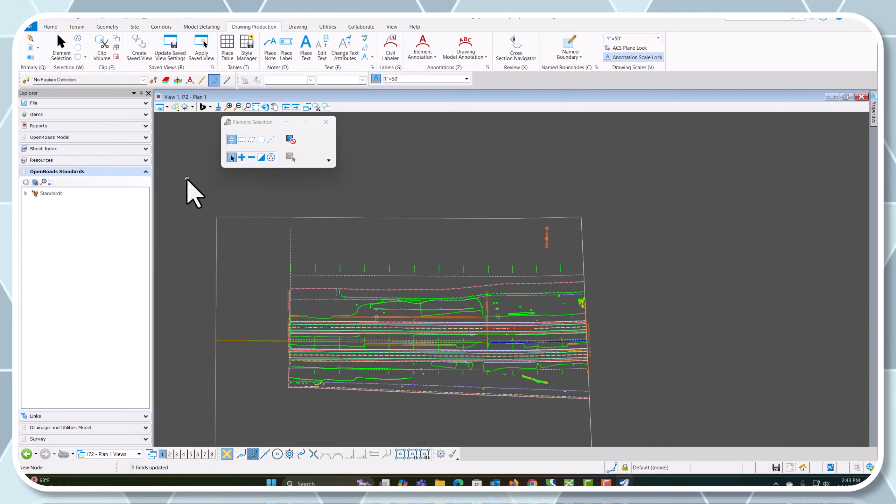
{"action": "left_click", "coordinate": [394, 46]}
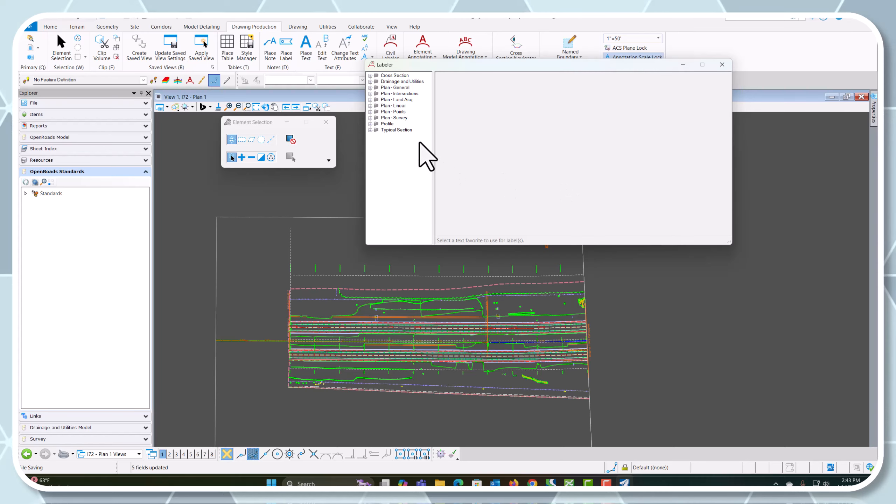
{"action": "left_click", "coordinate": [370, 87]}
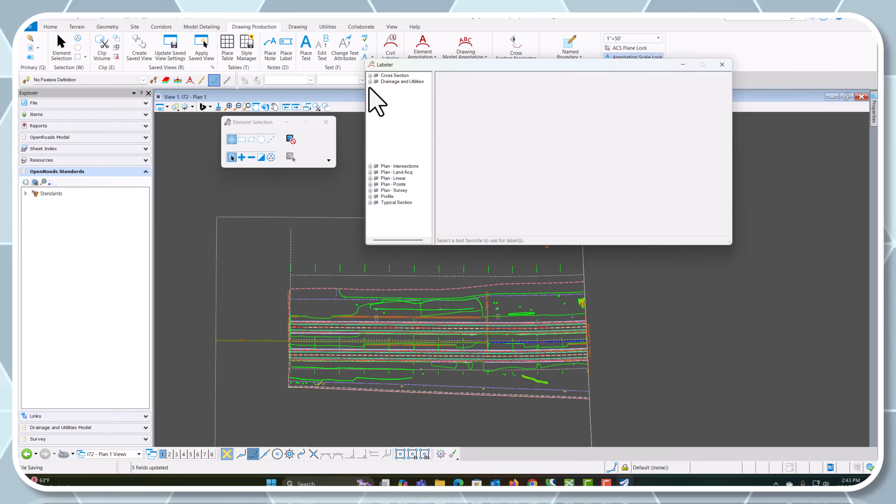
{"action": "left_click", "coordinate": [395, 94]}
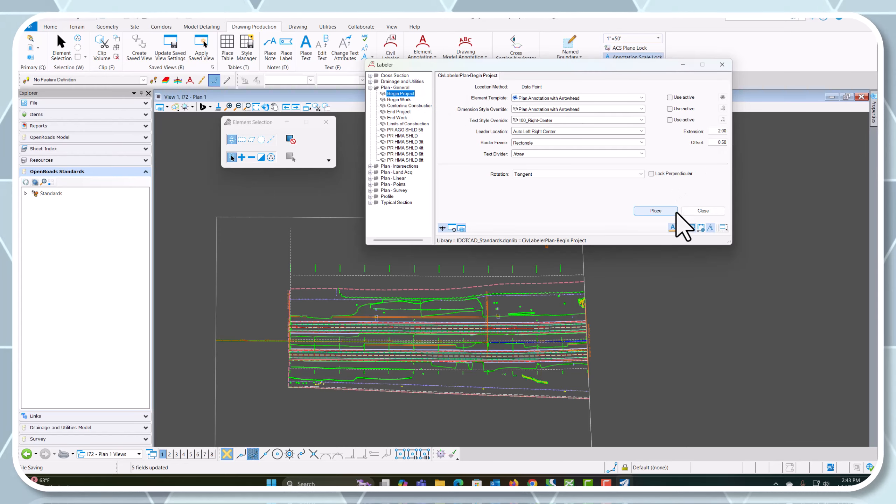
Place the Begin Project label referencing the I72 alignment at station 110+00, with its text box above the westbound roadway
{"action": "left_click", "coordinate": [656, 211]}
{"action": "scroll", "coordinate": [282, 342], "scroll_direction": "up", "scroll_amount": 5}
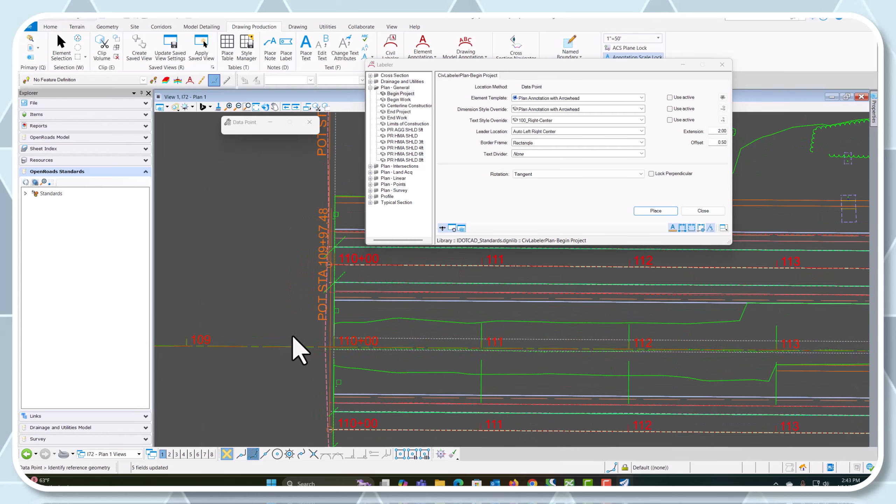
{"action": "left_click", "coordinate": [302, 347]}
{"action": "scroll", "coordinate": [317, 346], "scroll_direction": "up", "scroll_amount": 5}
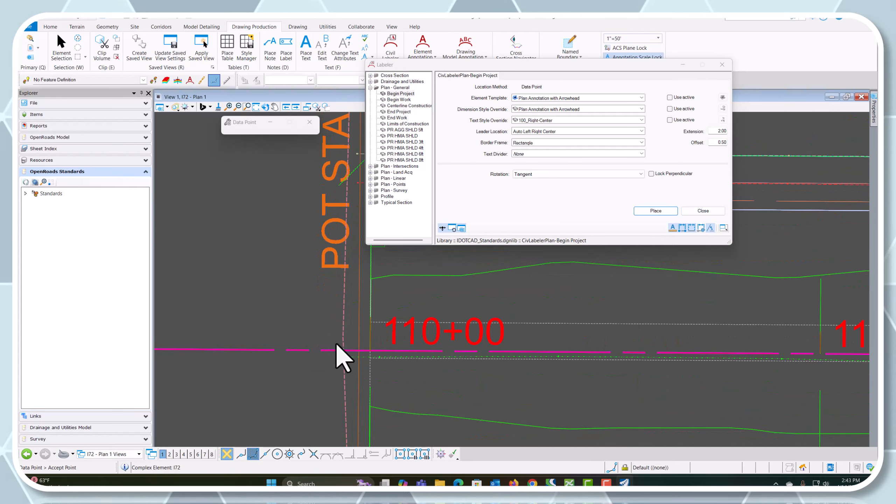
{"action": "left_click", "coordinate": [368, 348]}
{"action": "scroll", "coordinate": [311, 375], "scroll_direction": "down", "scroll_amount": 5}
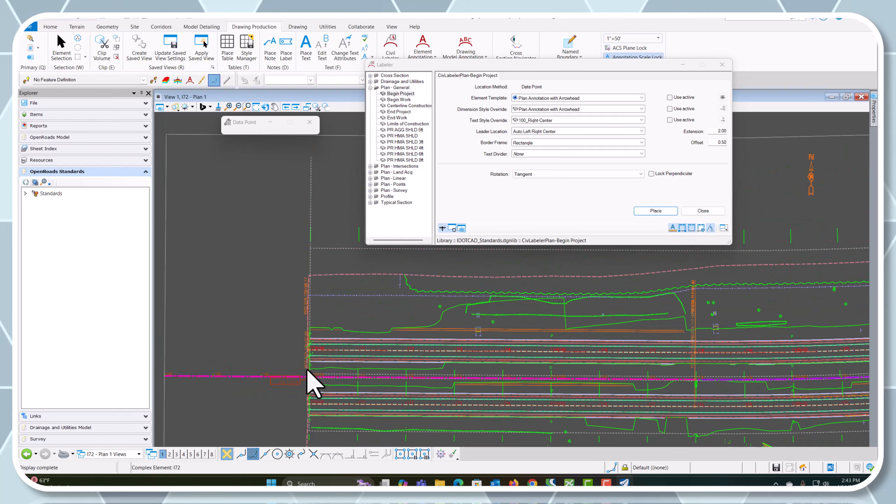
{"action": "scroll", "coordinate": [377, 306], "scroll_direction": "up", "scroll_amount": 3}
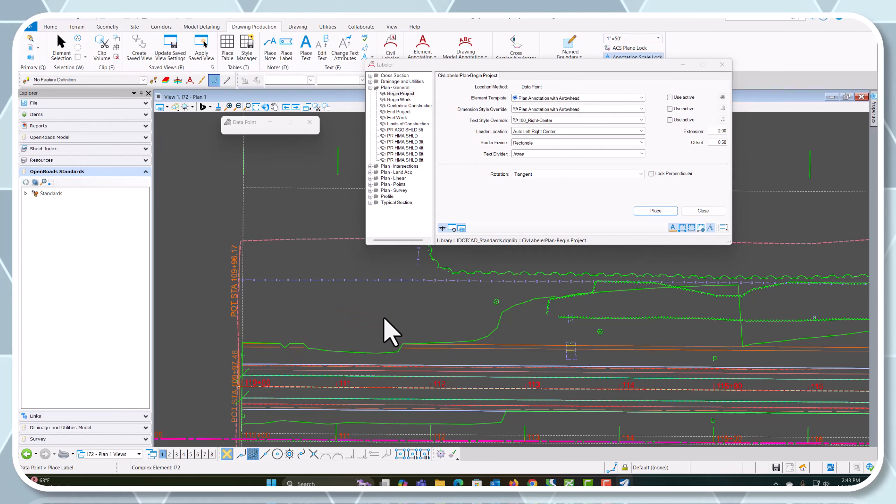
{"action": "left_click", "coordinate": [428, 360]}
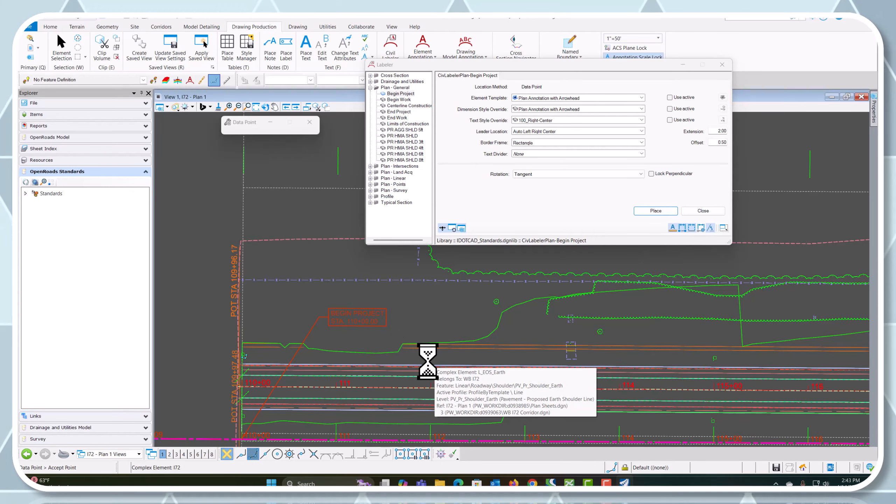
{"action": "scroll", "coordinate": [356, 362], "scroll_direction": "down", "scroll_amount": 1}
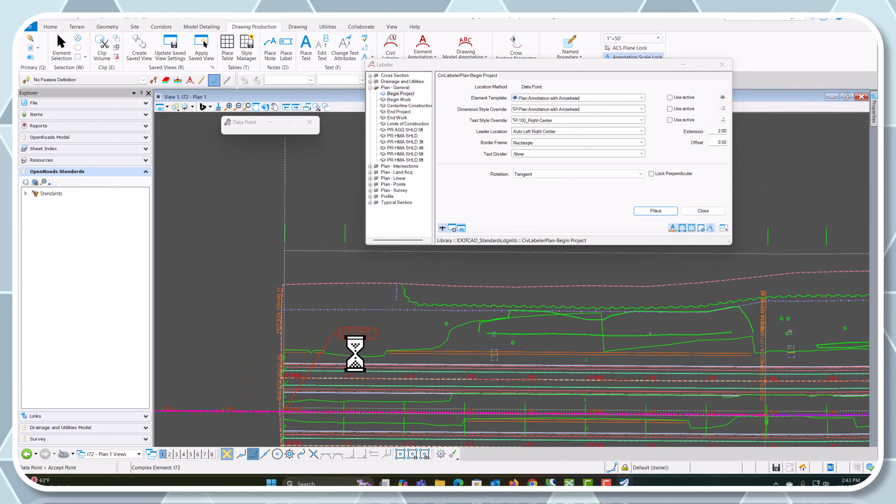
{"action": "scroll", "coordinate": [459, 337], "scroll_direction": "down", "scroll_amount": 1}
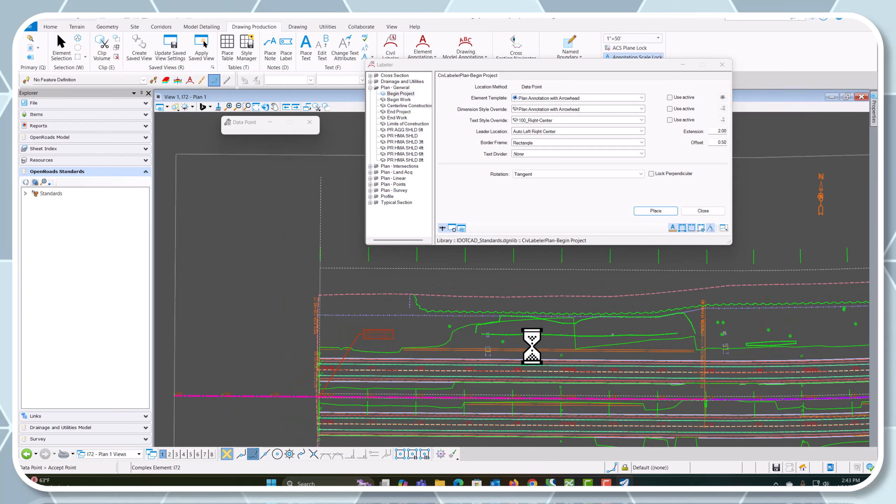
{"action": "scroll", "coordinate": [439, 328], "scroll_direction": "down", "scroll_amount": 1}
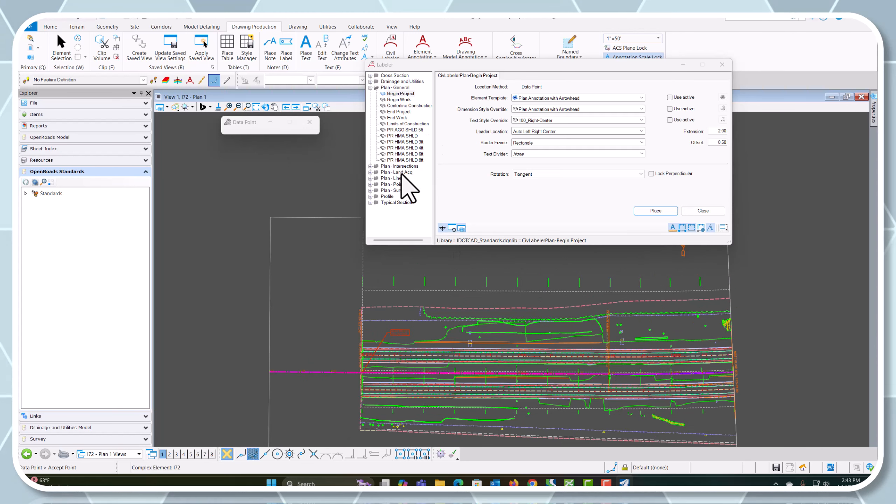
{"action": "scroll", "coordinate": [388, 330], "scroll_direction": "down", "scroll_amount": 1}
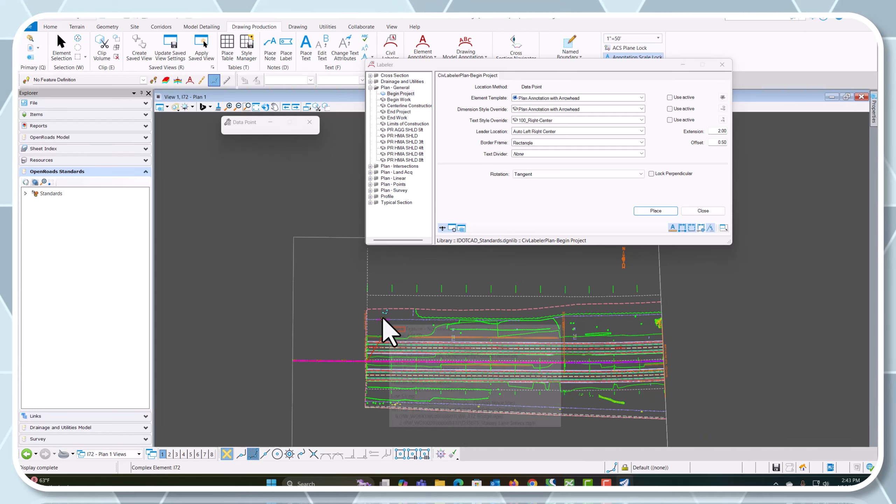
Open the I72 - Plan 3 drawing model and choose the End Project label from the Civil Labeler's Plan - General group
{"action": "left_click", "coordinate": [102, 453]}
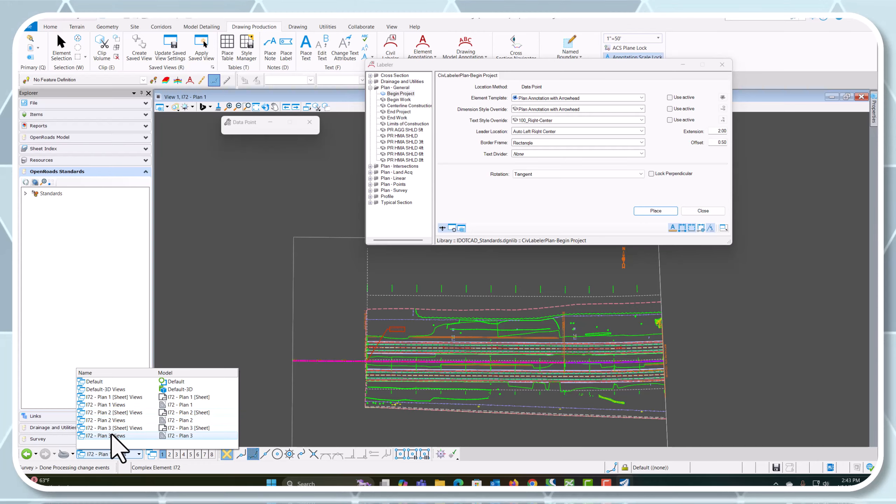
{"action": "left_click", "coordinate": [115, 441]}
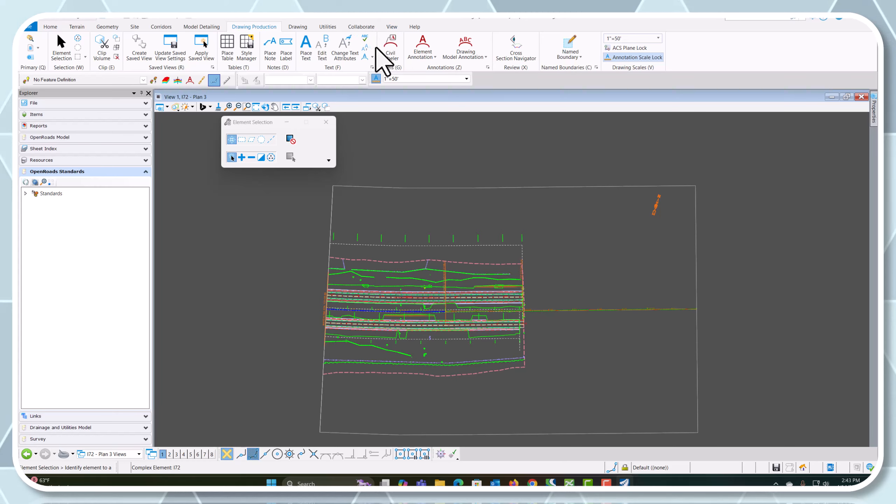
{"action": "left_click", "coordinate": [394, 49]}
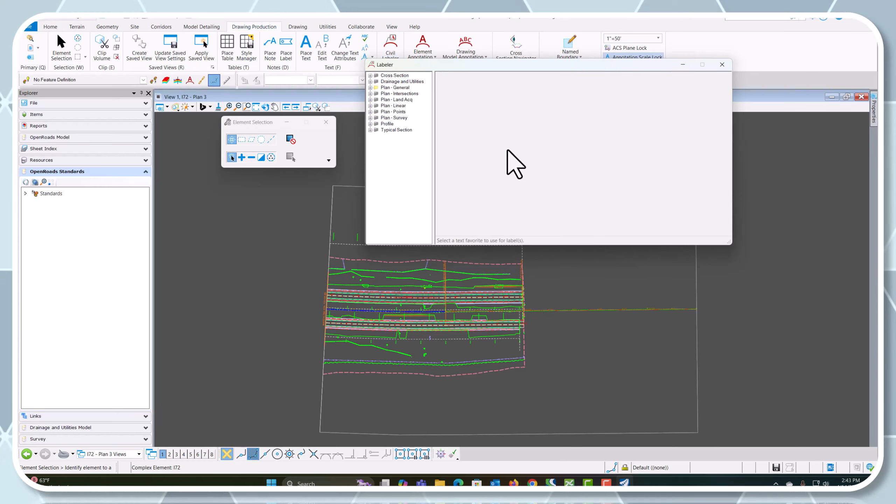
{"action": "left_click", "coordinate": [370, 87]}
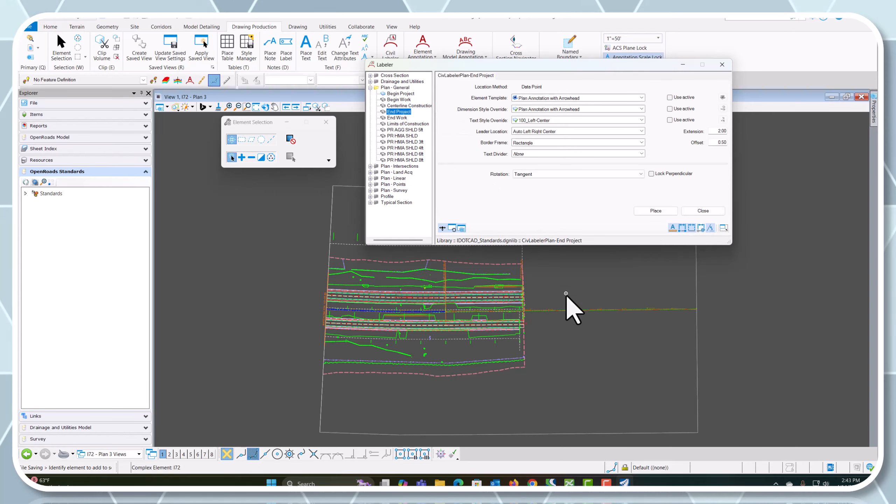
{"action": "left_click", "coordinate": [649, 211]}
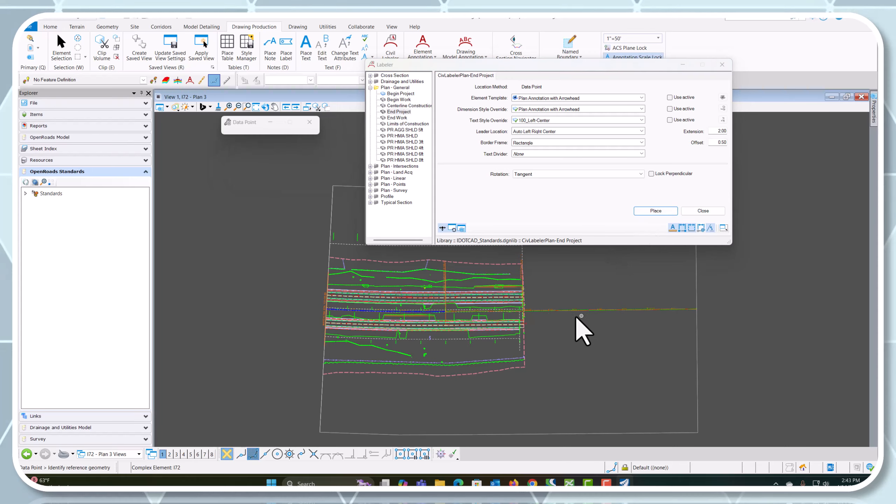
Place the End Project label referencing the I72 alignment near station 145+00, with its text box just beyond the roadway end
{"action": "scroll", "coordinate": [513, 312], "scroll_direction": "up", "scroll_amount": 3}
{"action": "scroll", "coordinate": [513, 311], "scroll_direction": "up", "scroll_amount": 3}
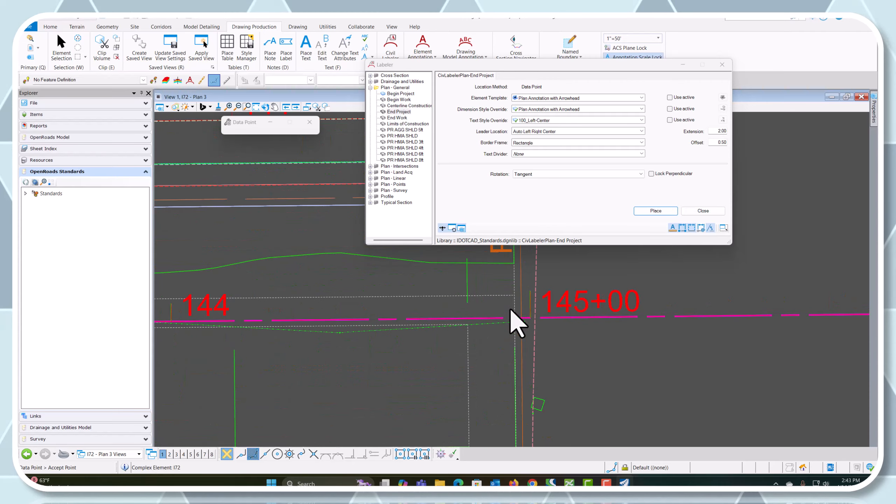
{"action": "scroll", "coordinate": [510, 328], "scroll_direction": "down", "scroll_amount": 5}
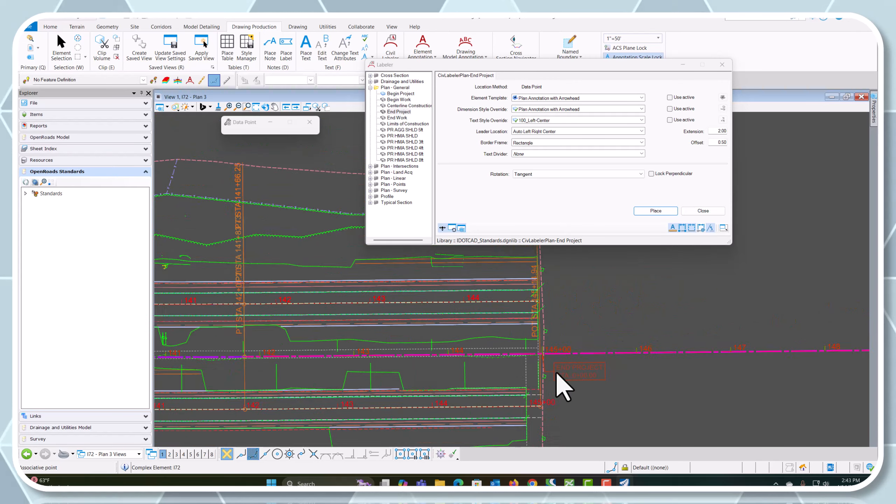
{"action": "scroll", "coordinate": [509, 297], "scroll_direction": "up", "scroll_amount": 2}
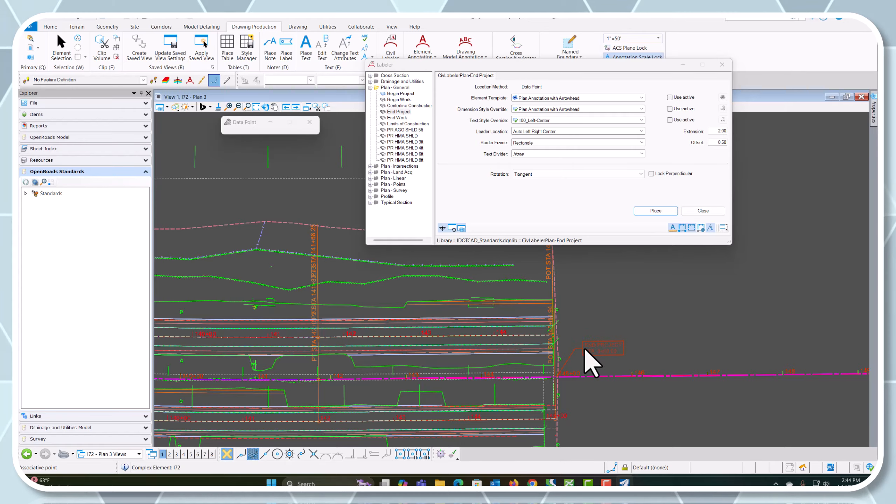
{"action": "left_click", "coordinate": [609, 371]}
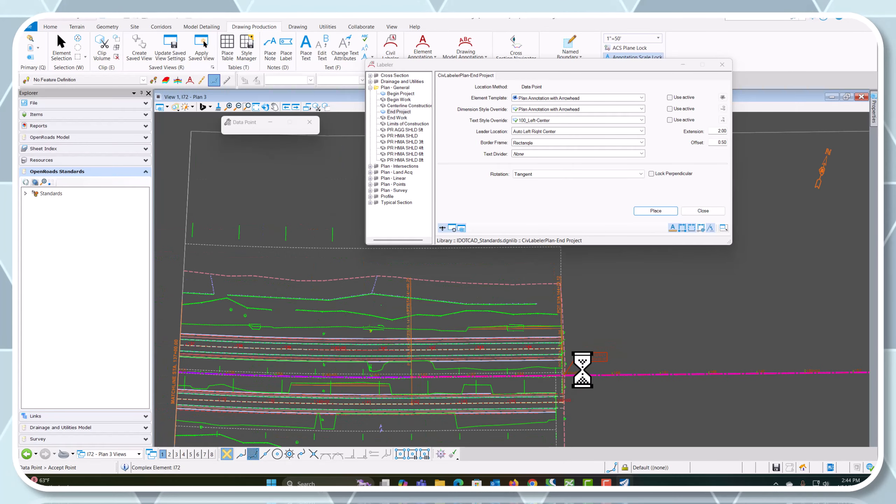
Place a Name with Leader label from the Plan - Linear group on the I72 alignment near station 141, with its text above the line
{"action": "scroll", "coordinate": [446, 377], "scroll_direction": "up", "scroll_amount": 2}
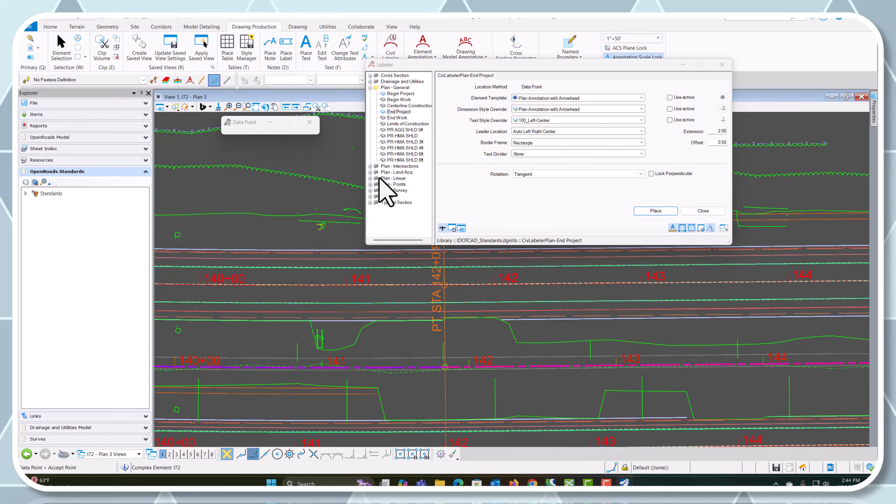
{"action": "left_click", "coordinate": [369, 87]}
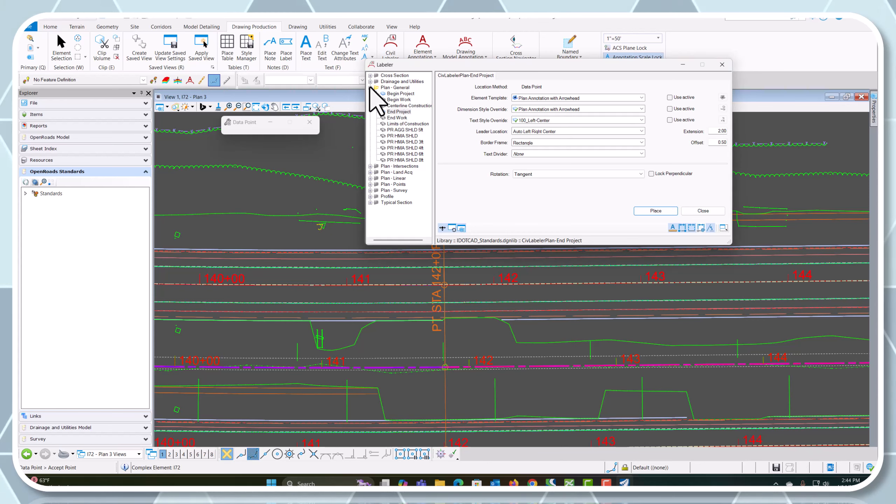
{"action": "left_click", "coordinate": [370, 106]}
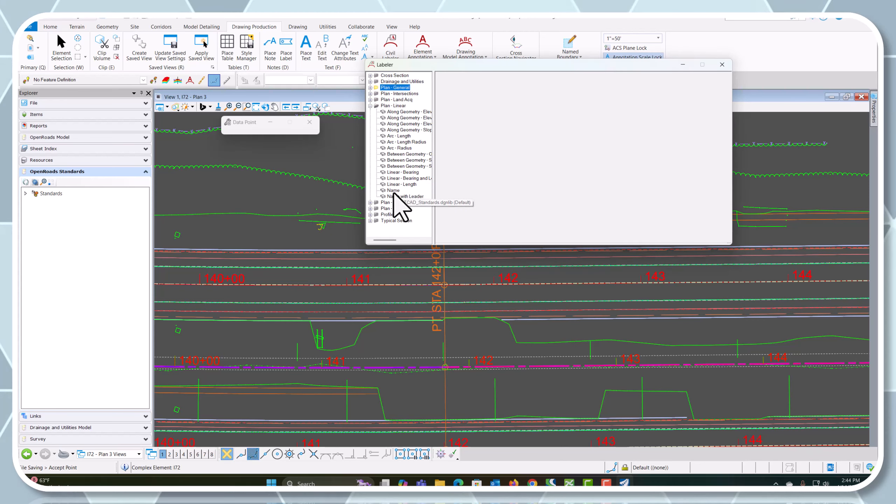
{"action": "double_click", "coordinate": [393, 191]}
{"action": "left_click", "coordinate": [669, 212]}
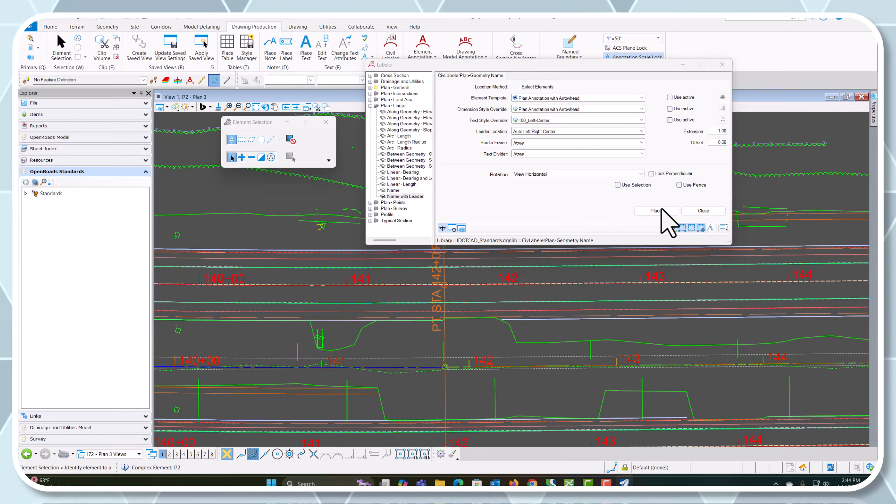
{"action": "scroll", "coordinate": [331, 383], "scroll_direction": "up", "scroll_amount": 3}
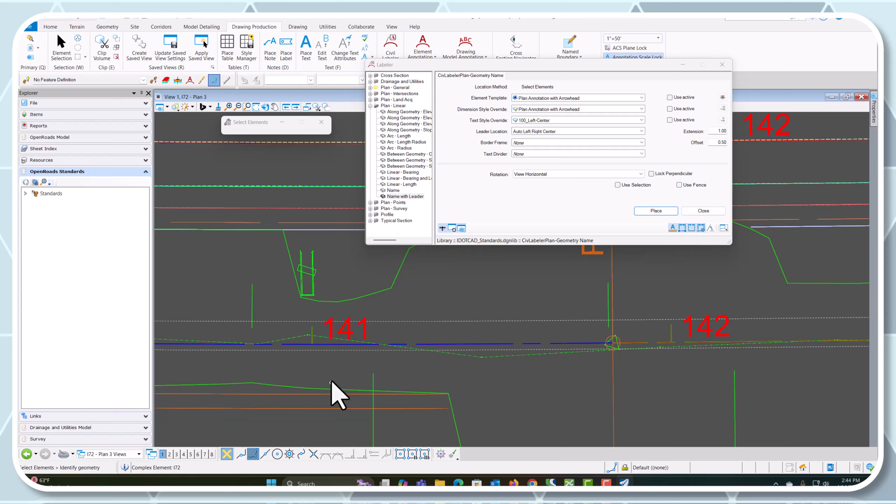
{"action": "left_click", "coordinate": [344, 343]}
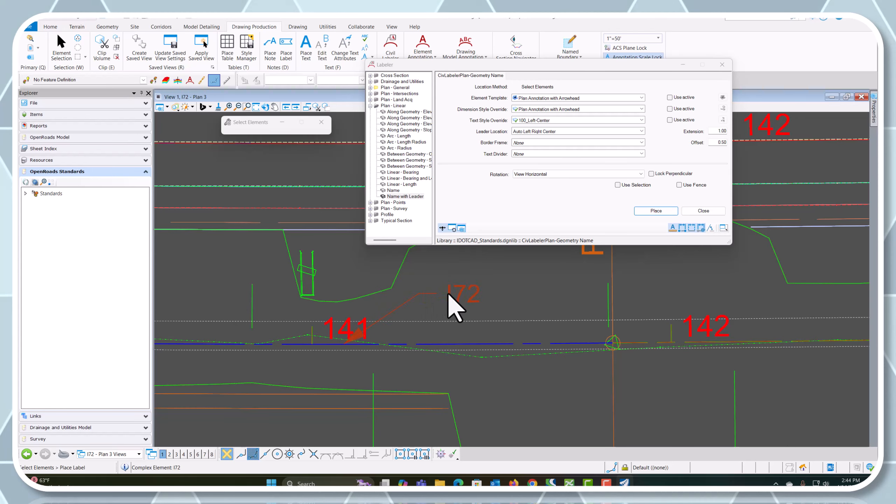
{"action": "left_click", "coordinate": [429, 292]}
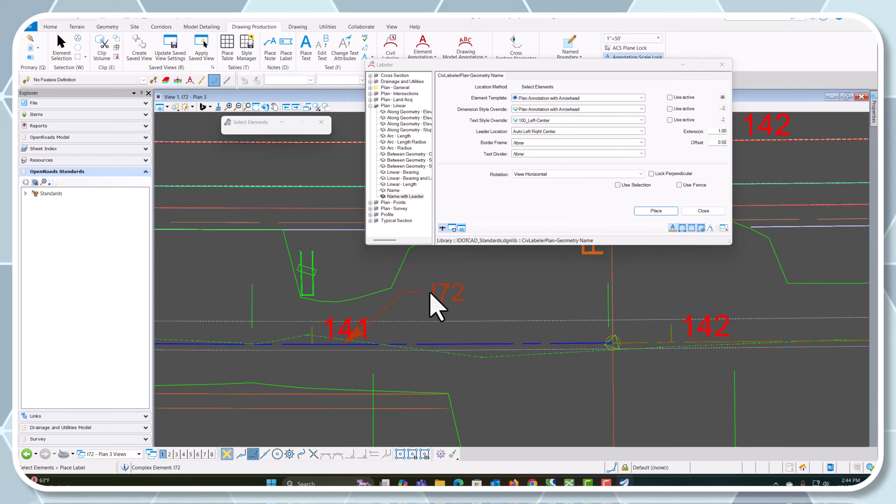
{"action": "scroll", "coordinate": [406, 330], "scroll_direction": "down", "scroll_amount": 5}
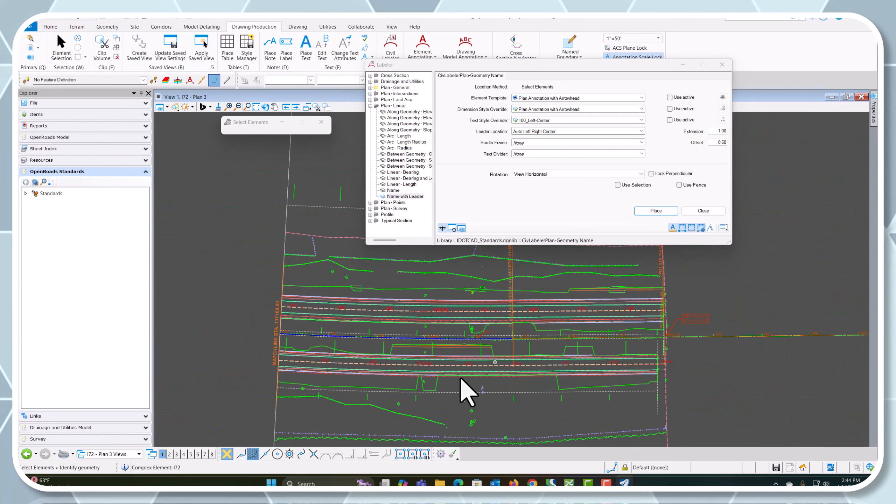
Open the I72 - Plan 1 drawing model and choose the Name with Leader label from the Civil Labeler's Plan - Linear group
{"action": "left_click", "coordinate": [117, 454]}
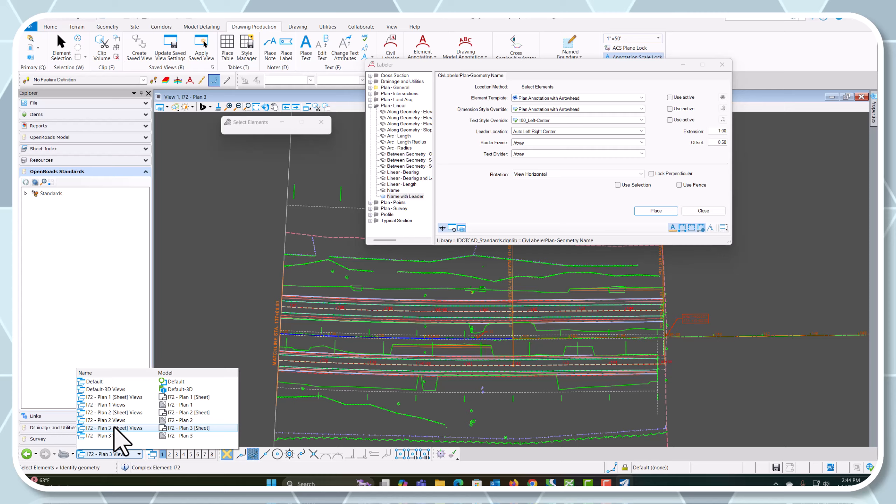
{"action": "left_click", "coordinate": [116, 405]}
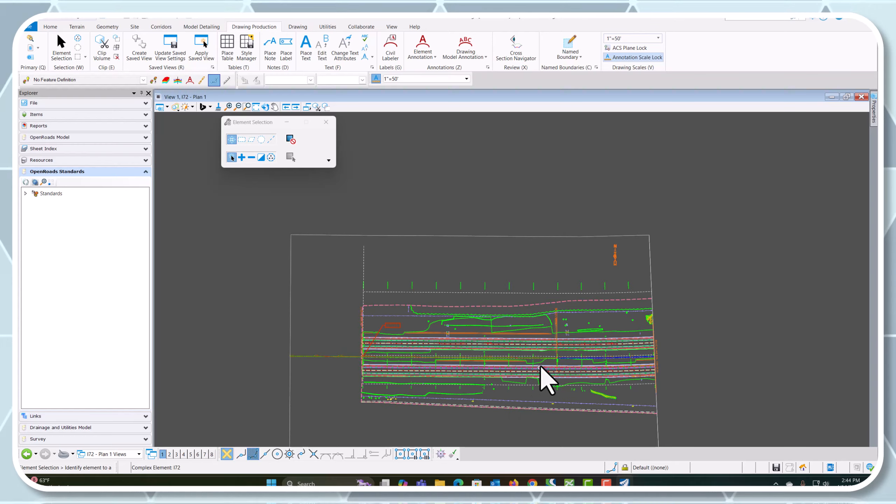
{"action": "scroll", "coordinate": [543, 376], "scroll_direction": "up", "scroll_amount": 5}
{"action": "left_click", "coordinate": [388, 52]}
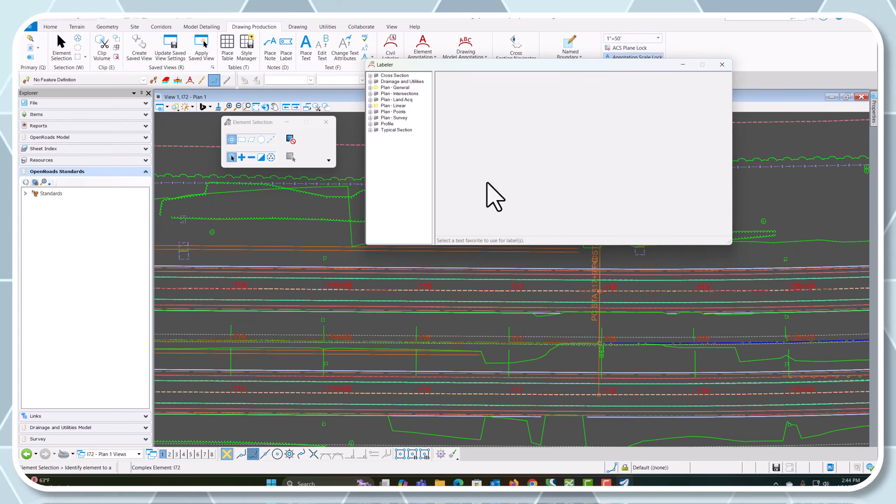
{"action": "left_click", "coordinate": [370, 112]}
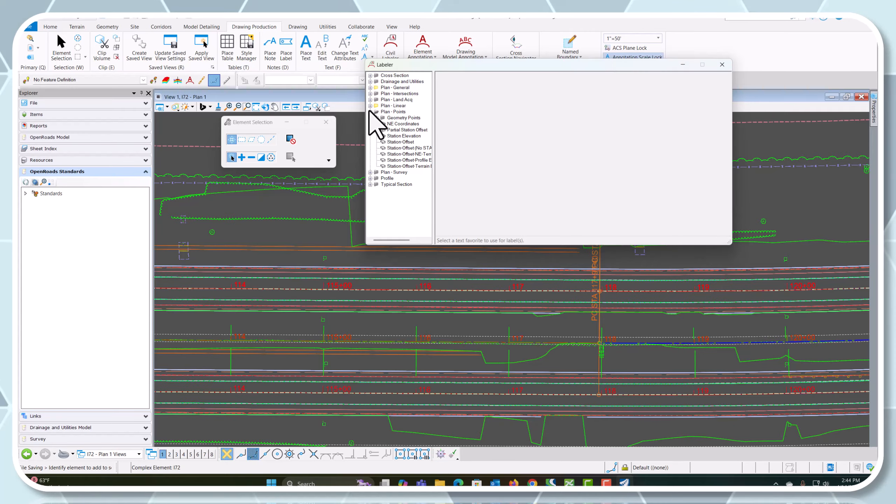
{"action": "left_click", "coordinate": [369, 112]}
{"action": "left_click", "coordinate": [370, 106]}
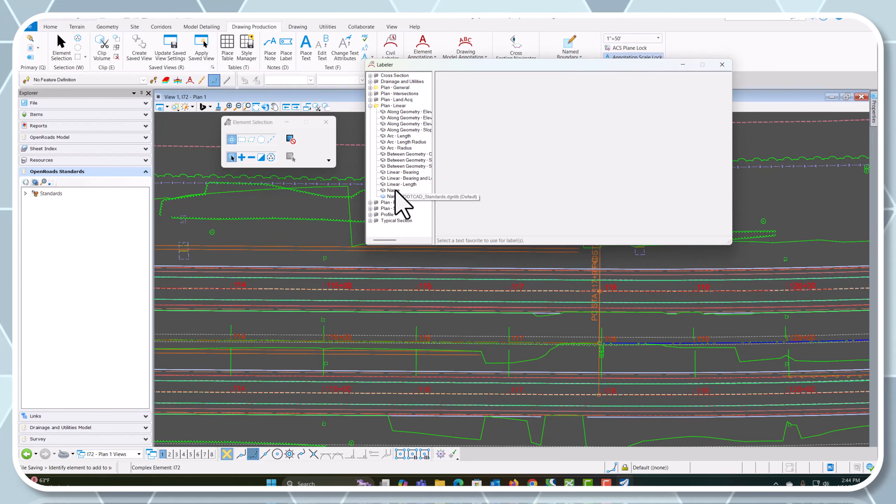
{"action": "left_click", "coordinate": [405, 196]}
{"action": "left_click", "coordinate": [656, 211]}
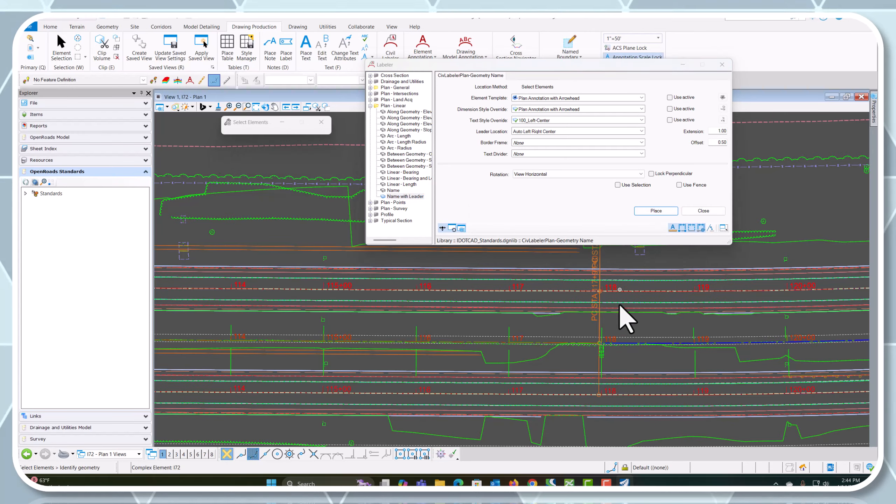
Label the I72 alignment with its name between stations 118 and 119, placing the text above the line
{"action": "scroll", "coordinate": [585, 352], "scroll_direction": "up", "scroll_amount": 4}
{"action": "left_click", "coordinate": [761, 349]}
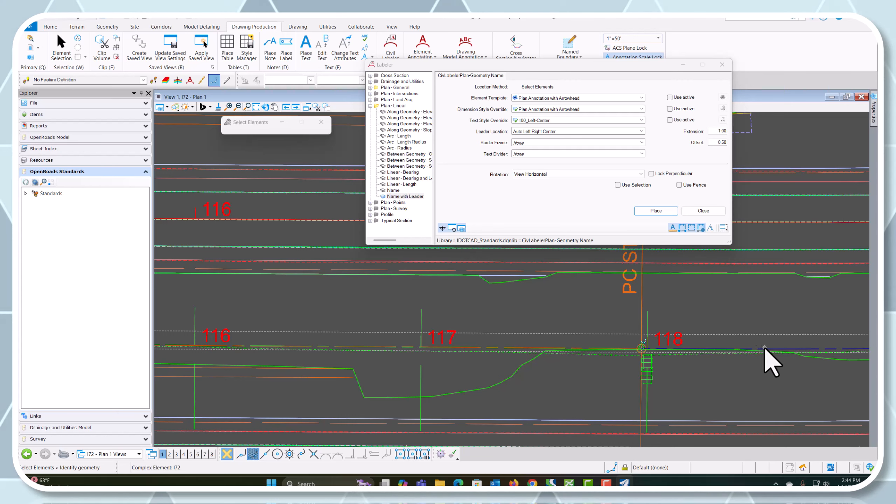
{"action": "scroll", "coordinate": [673, 335], "scroll_direction": "down", "scroll_amount": 4}
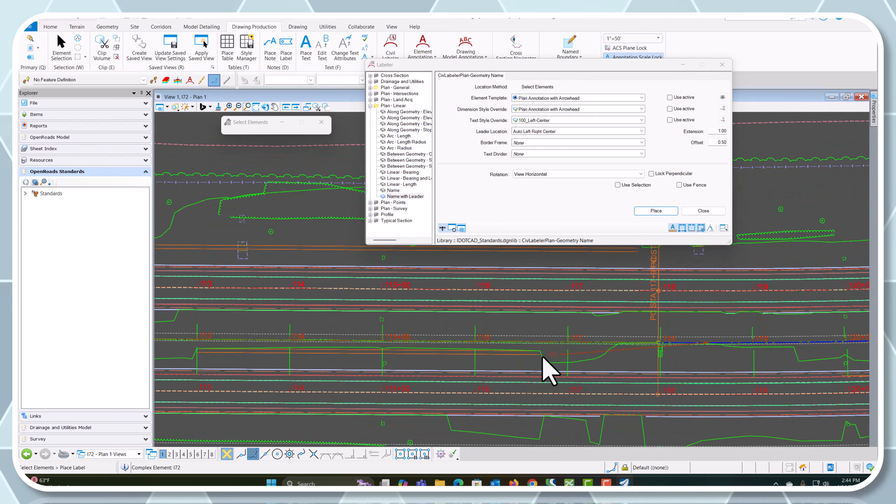
{"action": "scroll", "coordinate": [747, 325], "scroll_direction": "up", "scroll_amount": 4}
{"action": "left_click", "coordinate": [690, 335]}
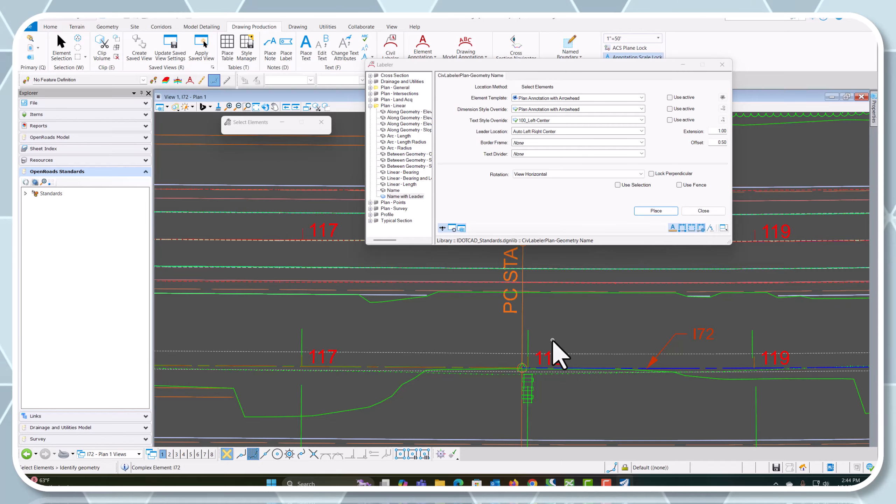
Label the WB I72 alignment with its name between stations 118 and 119, placing the text above the line
{"action": "scroll", "coordinate": [545, 348], "scroll_direction": "down", "scroll_amount": 2}
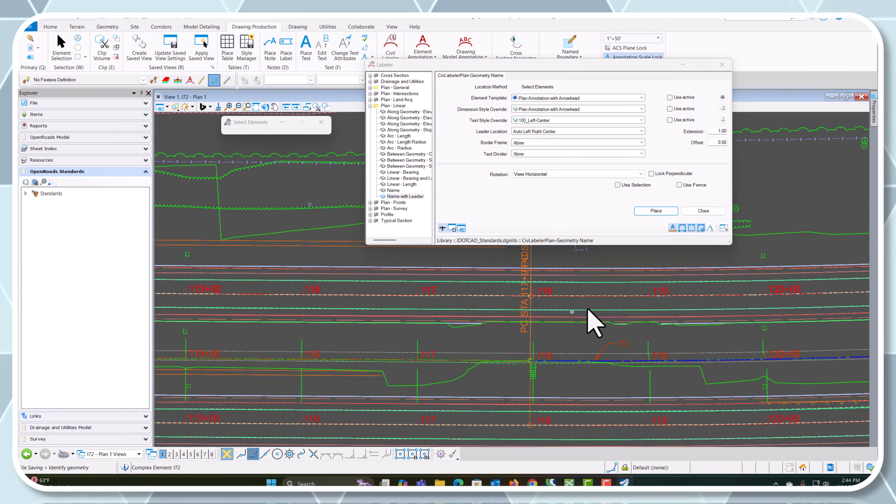
{"action": "scroll", "coordinate": [586, 314], "scroll_direction": "up", "scroll_amount": 5}
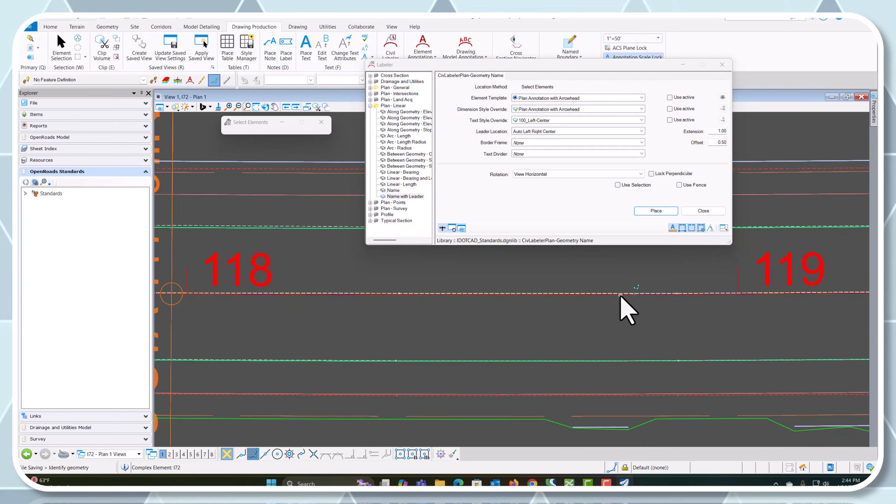
{"action": "left_click", "coordinate": [620, 295]}
{"action": "scroll", "coordinate": [544, 344], "scroll_direction": "down", "scroll_amount": 3}
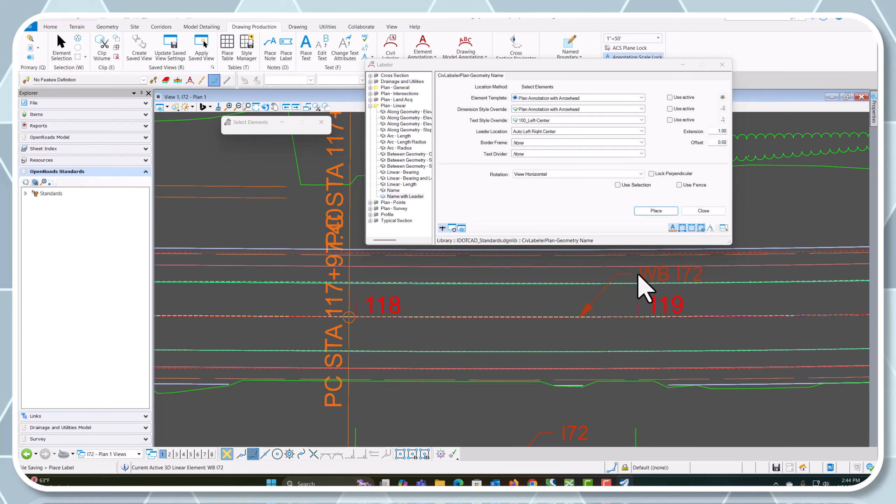
{"action": "scroll", "coordinate": [619, 307], "scroll_direction": "down", "scroll_amount": 3}
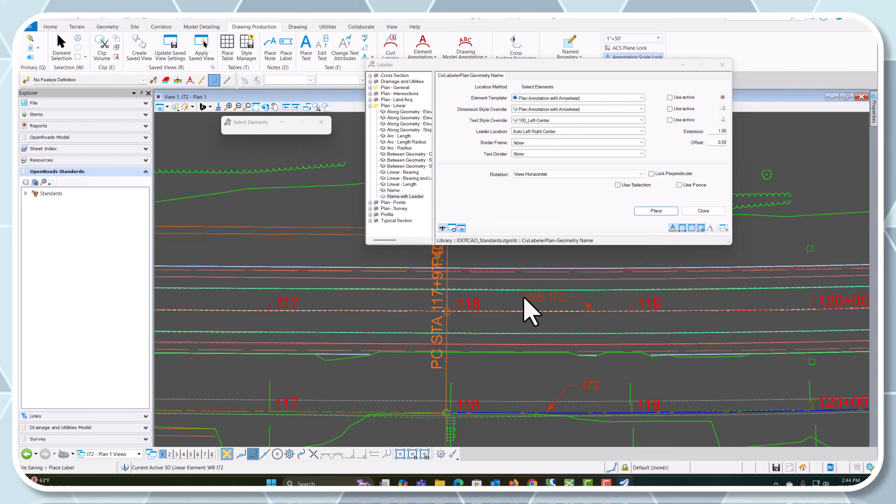
{"action": "left_click", "coordinate": [514, 298]}
{"action": "scroll", "coordinate": [521, 319], "scroll_direction": "down", "scroll_amount": 4}
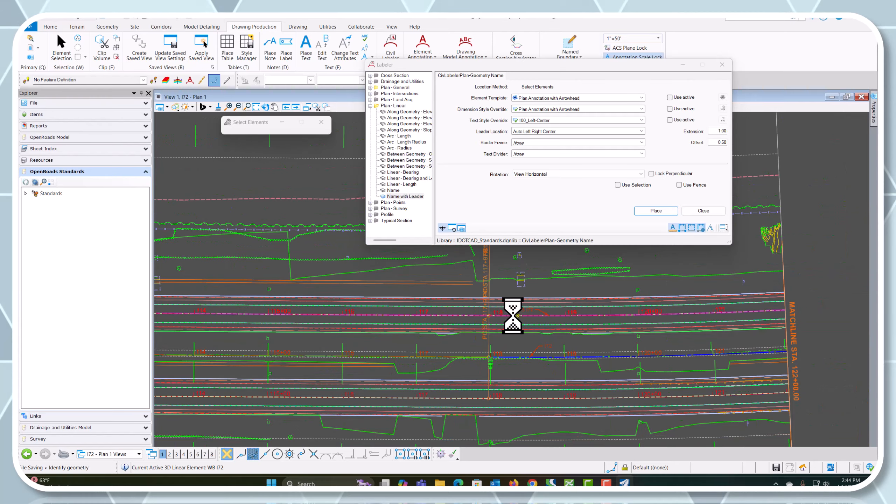
{"action": "scroll", "coordinate": [540, 442], "scroll_direction": "up", "scroll_amount": 5}
{"action": "scroll", "coordinate": [526, 340], "scroll_direction": "up", "scroll_amount": 4}
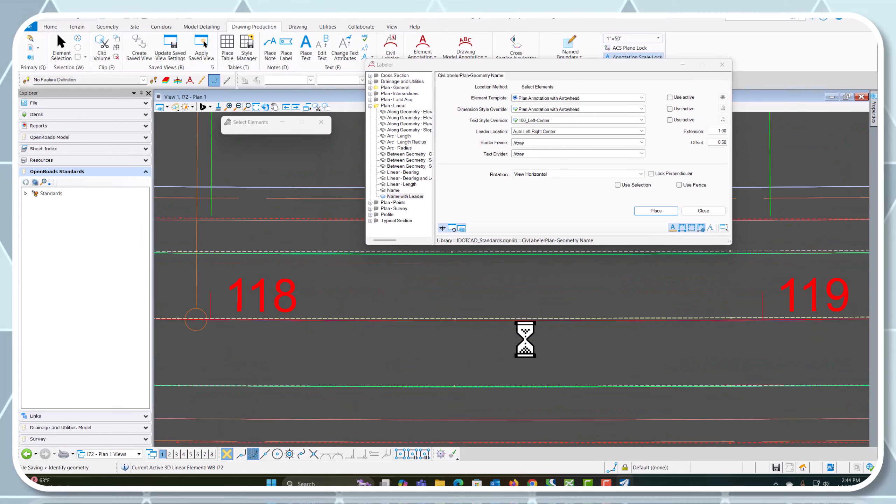
{"action": "left_click", "coordinate": [526, 320]}
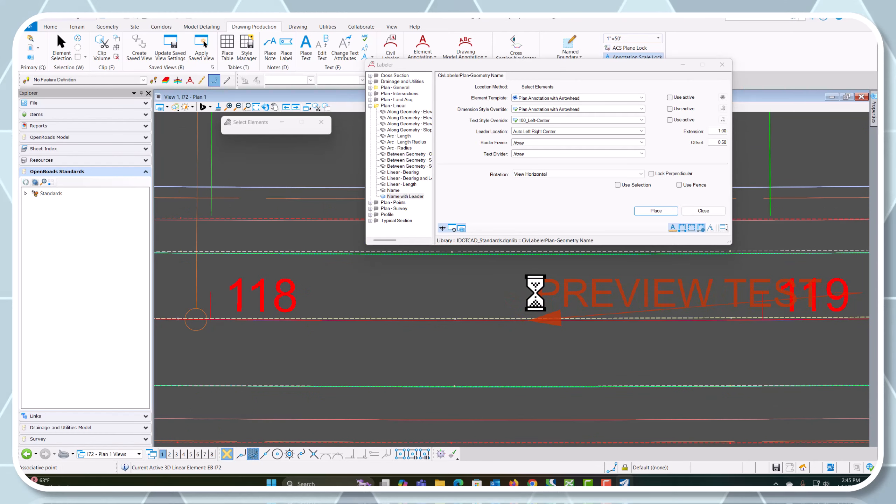
{"action": "scroll", "coordinate": [475, 339], "scroll_direction": "down", "scroll_amount": 3}
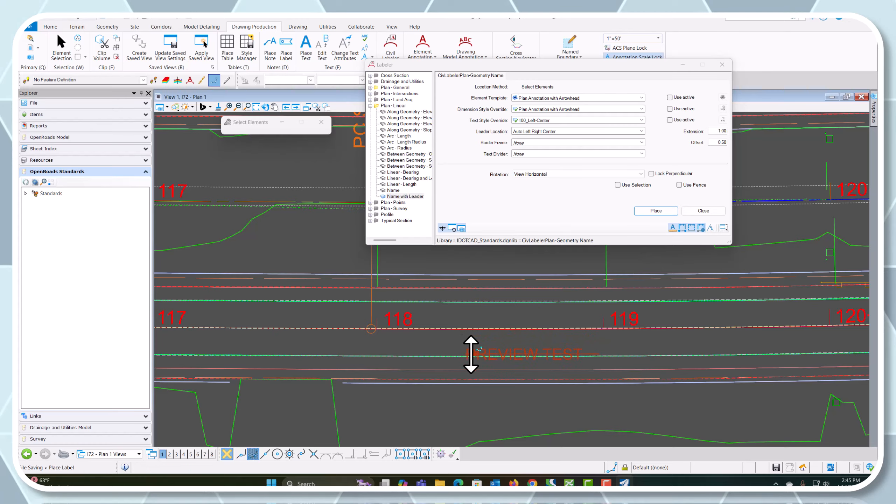
{"action": "left_click", "coordinate": [59, 51]}
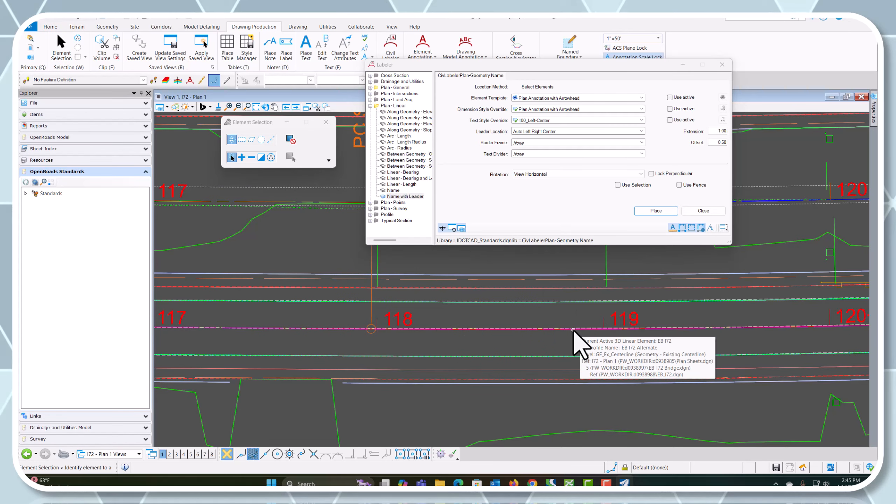
Try to place a Name with Leader label on the EB I72 alignment between stations 118 and 119
{"action": "left_click", "coordinate": [658, 211]}
{"action": "scroll", "coordinate": [574, 366], "scroll_direction": "up", "scroll_amount": 5}
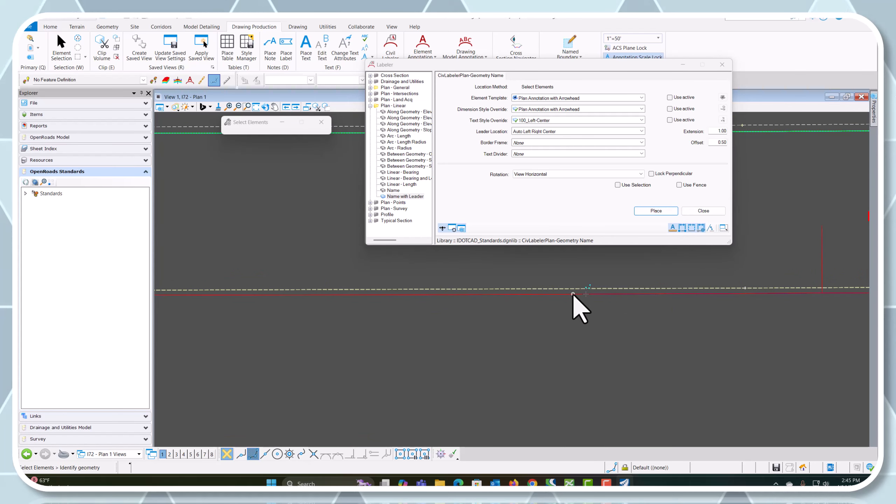
{"action": "left_click", "coordinate": [585, 295]}
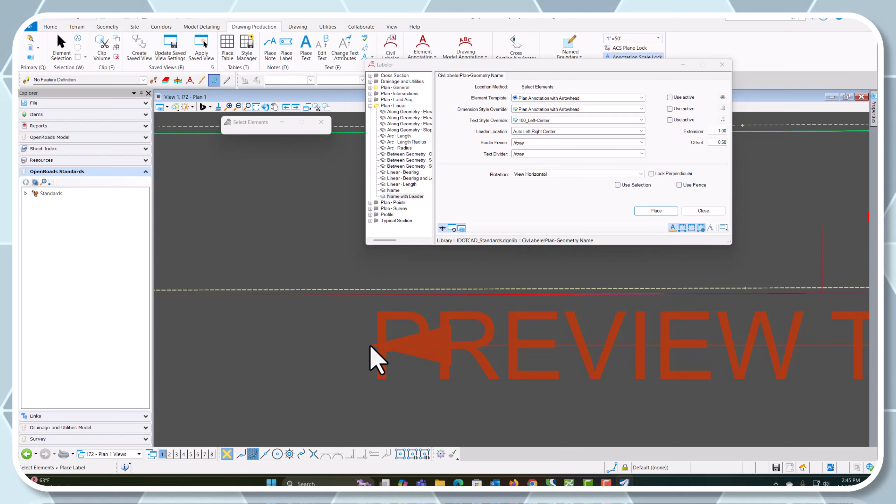
{"action": "left_click", "coordinate": [370, 356]}
{"action": "scroll", "coordinate": [524, 380], "scroll_direction": "down", "scroll_amount": 5}
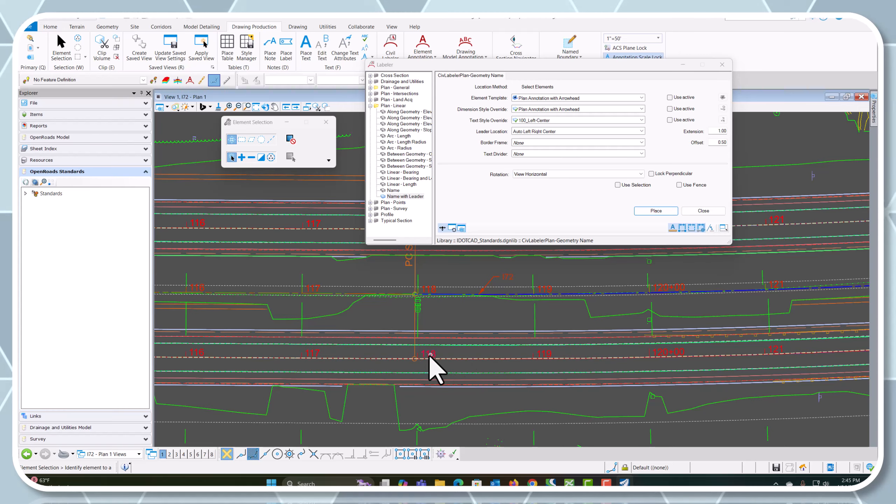
Select the EB I72 centerline near station 119 to check which element and reference it is, and clear the selection
{"action": "scroll", "coordinate": [434, 367], "scroll_direction": "down", "scroll_amount": 5}
{"action": "scroll", "coordinate": [348, 374], "scroll_direction": "up", "scroll_amount": 1}
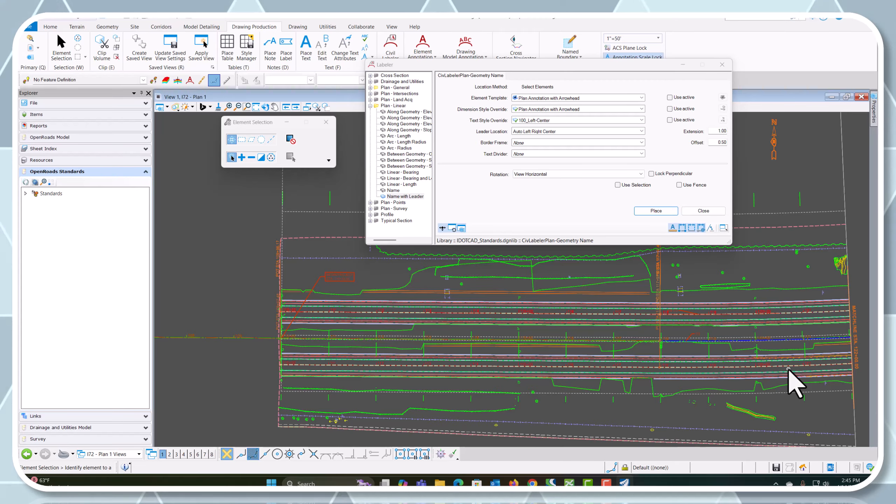
{"action": "scroll", "coordinate": [704, 392], "scroll_direction": "up", "scroll_amount": 5}
{"action": "scroll", "coordinate": [694, 390], "scroll_direction": "up", "scroll_amount": 2}
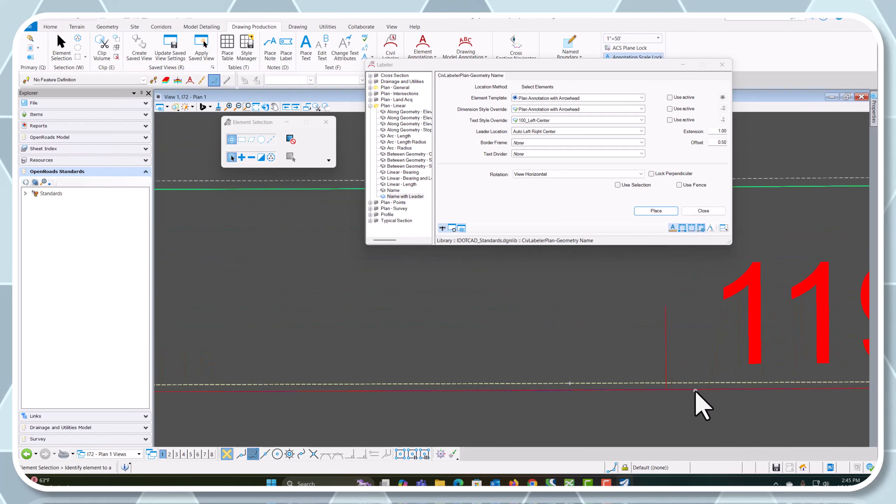
{"action": "left_click", "coordinate": [691, 388]}
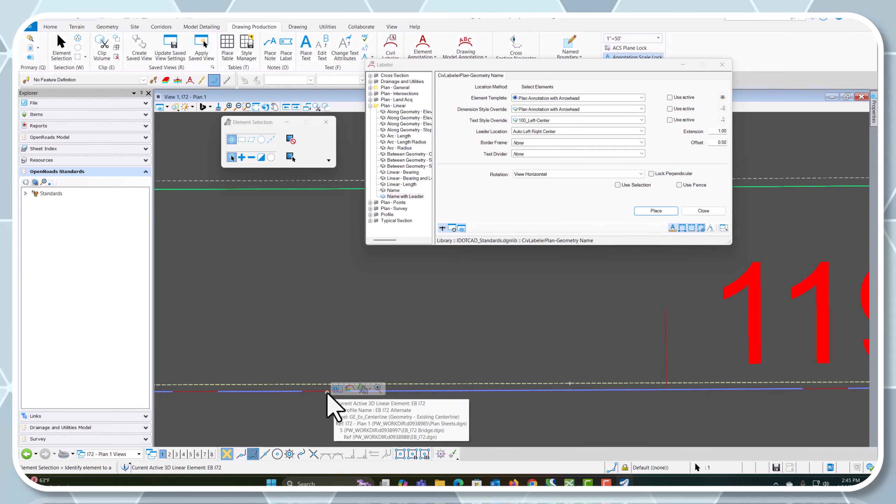
{"action": "left_click", "coordinate": [352, 322]}
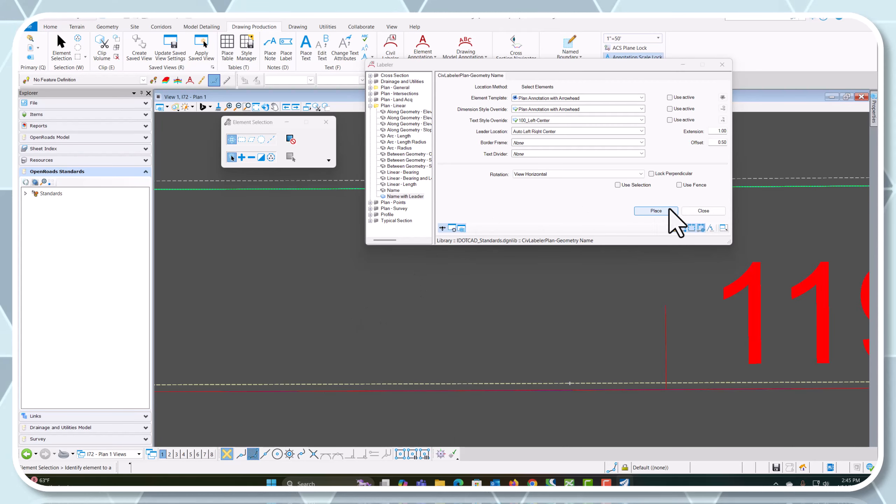
Retry the name label on the EB I72 centerline just before station 119
{"action": "left_click", "coordinate": [659, 211]}
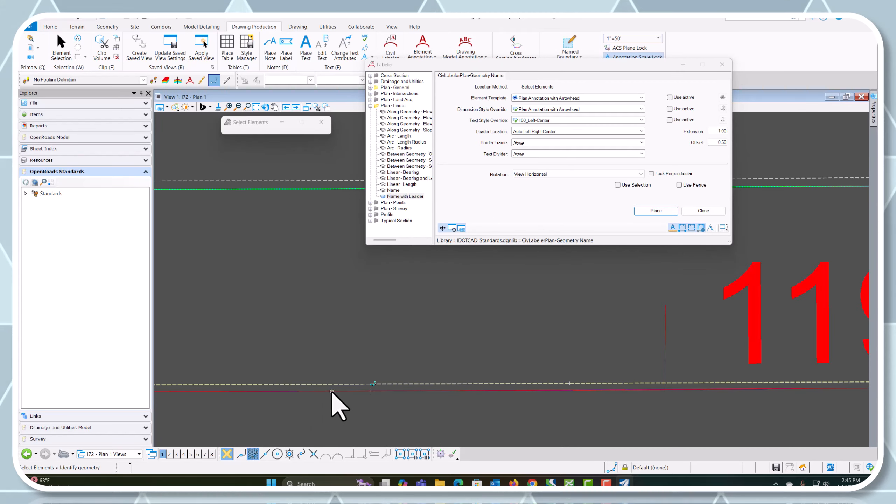
{"action": "left_click", "coordinate": [359, 391]}
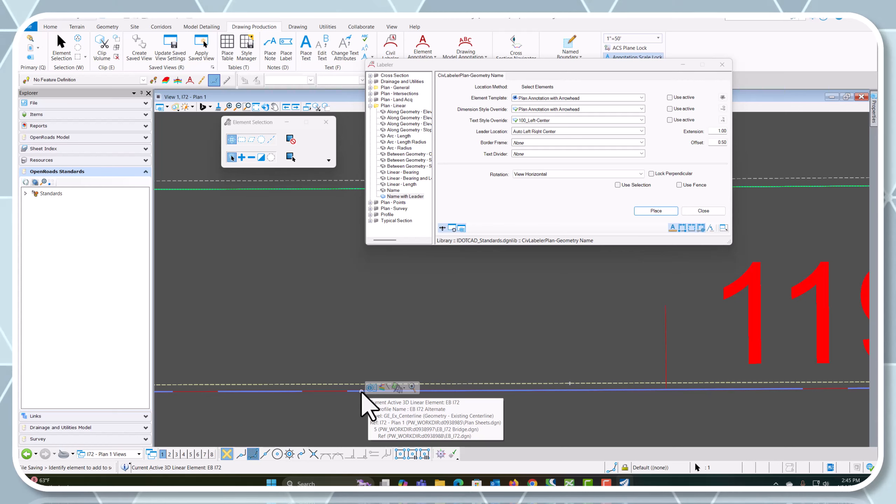
{"action": "scroll", "coordinate": [360, 375], "scroll_direction": "down", "scroll_amount": 4}
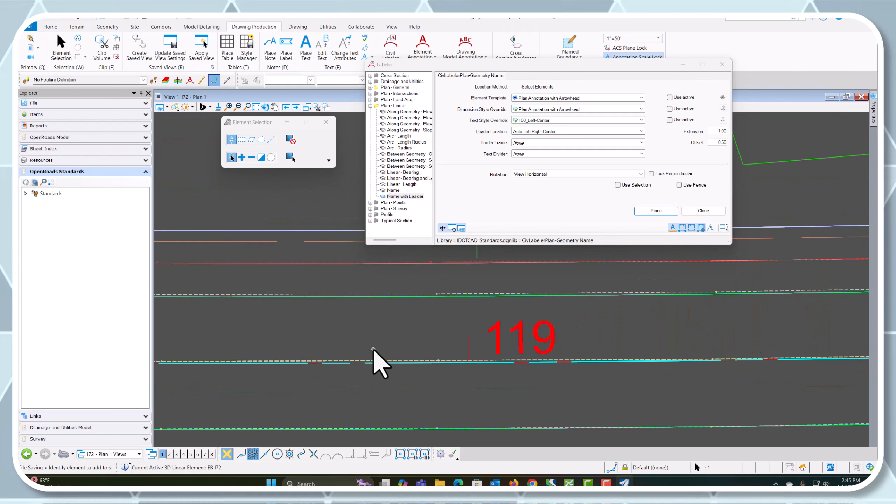
{"action": "scroll", "coordinate": [571, 419], "scroll_direction": "down", "scroll_amount": 2}
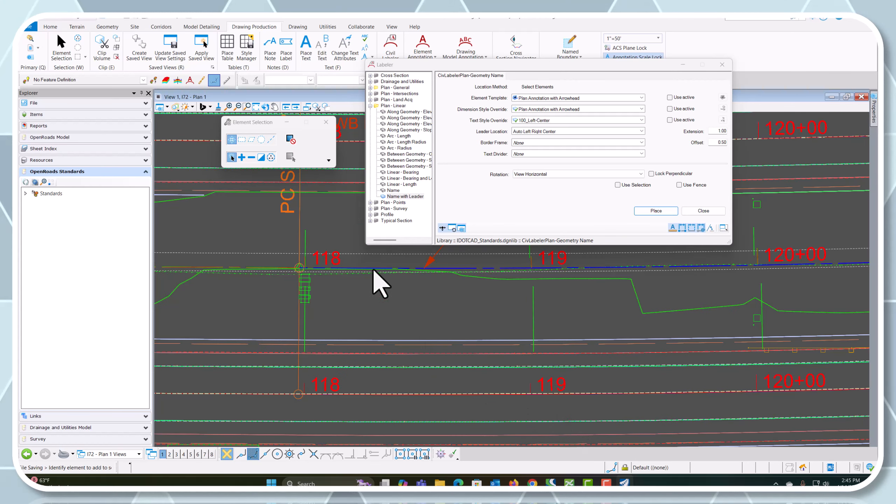
Try to label the EB I72 alignment with its name just before station 121, cancelling at label placement
{"action": "scroll", "coordinate": [417, 360], "scroll_direction": "down", "scroll_amount": 3}
{"action": "scroll", "coordinate": [417, 360], "scroll_direction": "up", "scroll_amount": 6}
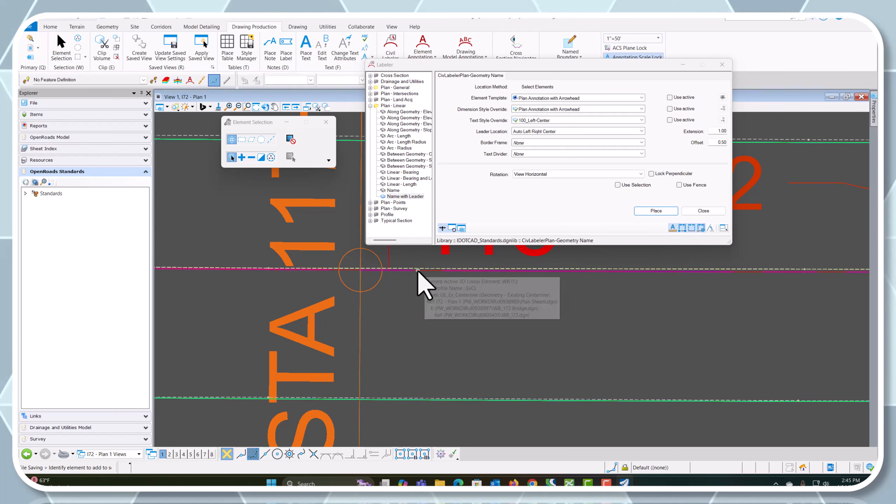
{"action": "scroll", "coordinate": [416, 282], "scroll_direction": "down", "scroll_amount": 5}
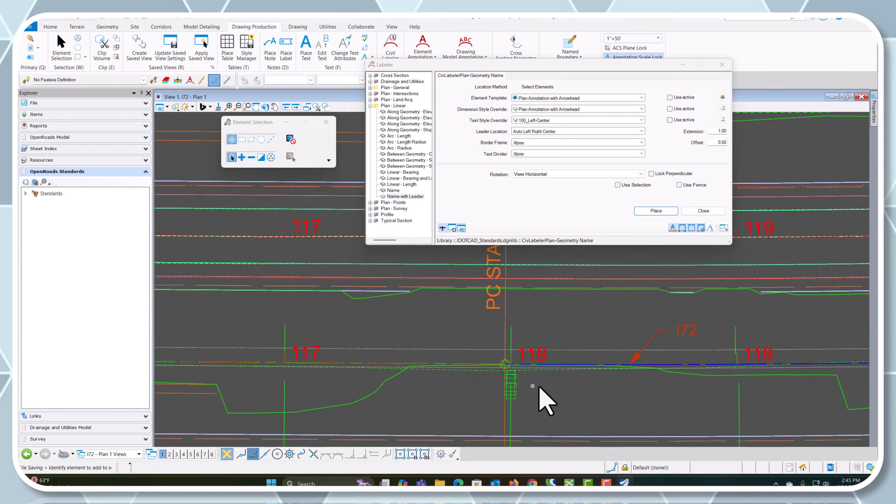
{"action": "scroll", "coordinate": [539, 394], "scroll_direction": "up", "scroll_amount": 4}
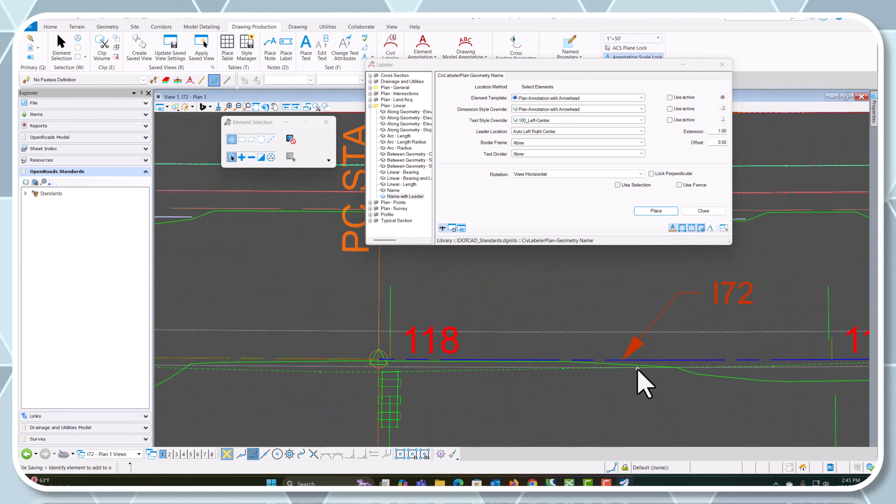
{"action": "left_click", "coordinate": [657, 210]}
{"action": "scroll", "coordinate": [658, 361], "scroll_direction": "down", "scroll_amount": 4}
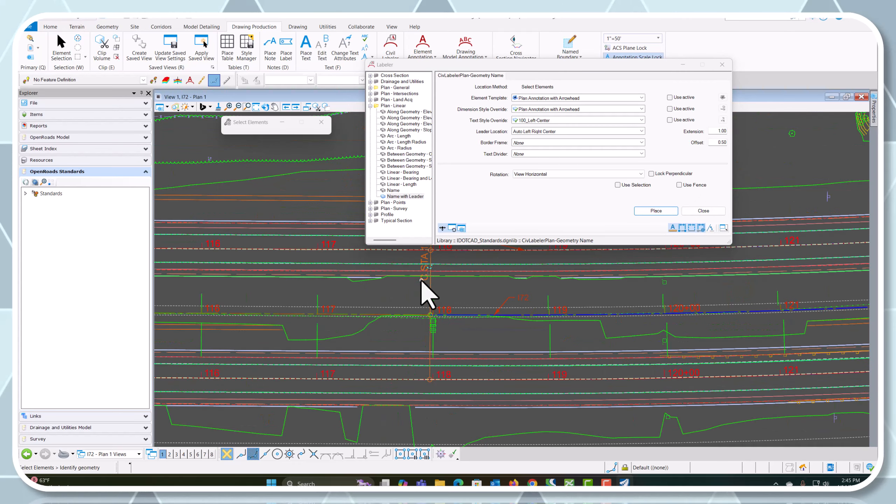
{"action": "scroll", "coordinate": [494, 356], "scroll_direction": "up", "scroll_amount": 4}
{"action": "scroll", "coordinate": [595, 295], "scroll_direction": "up", "scroll_amount": 3}
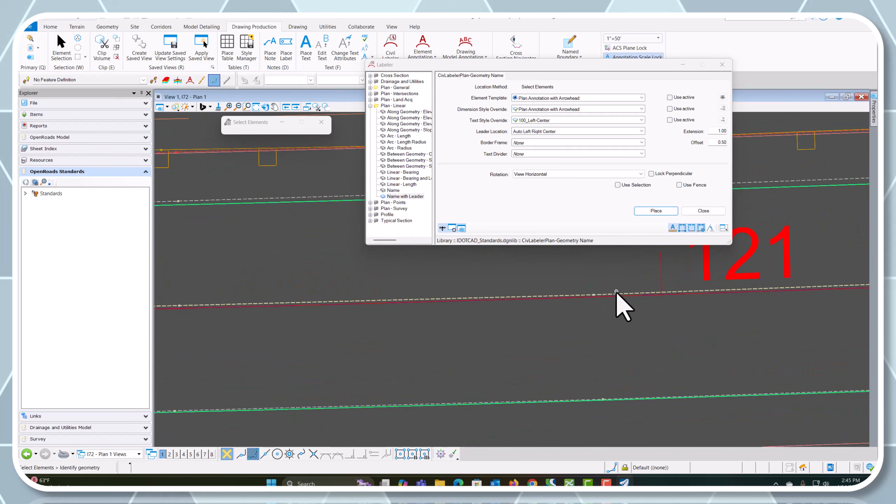
{"action": "left_click", "coordinate": [647, 295]}
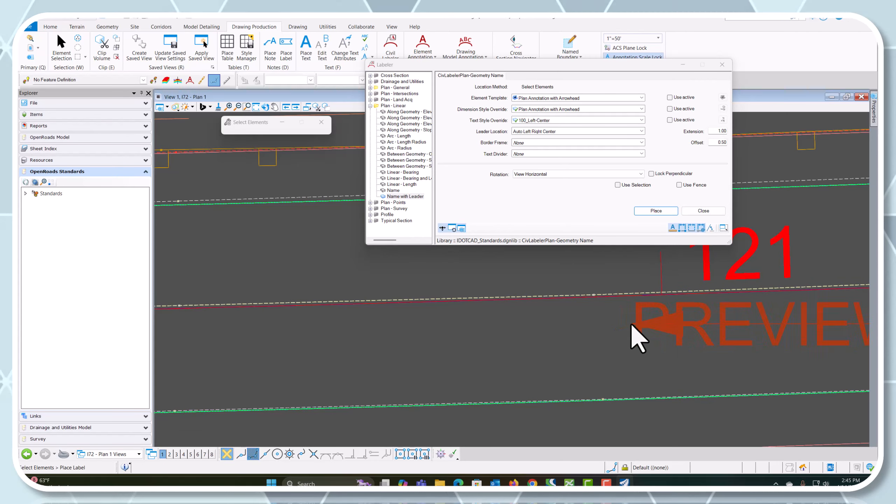
{"action": "key", "text": "Escape"}
Turn off the level of the referenced EB I72 centerline near station 121 using Level Off
{"action": "scroll", "coordinate": [655, 293], "scroll_direction": "up", "scroll_amount": 3}
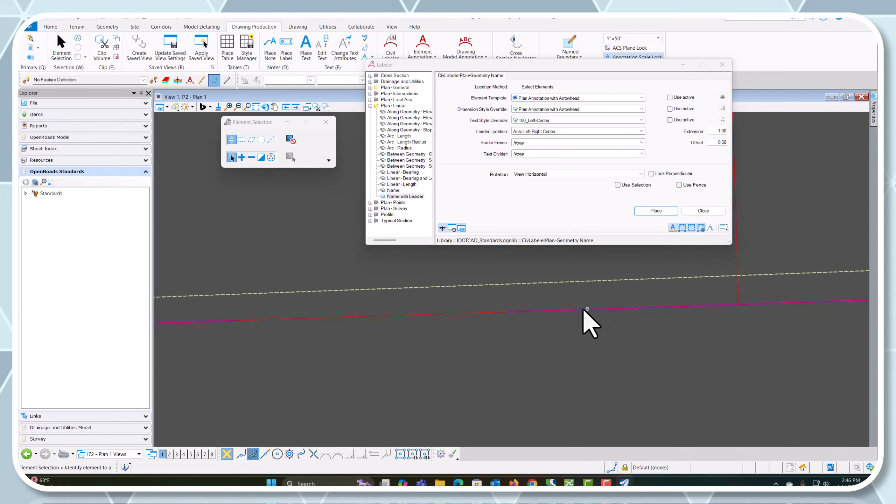
{"action": "scroll", "coordinate": [583, 319], "scroll_direction": "up", "scroll_amount": 3}
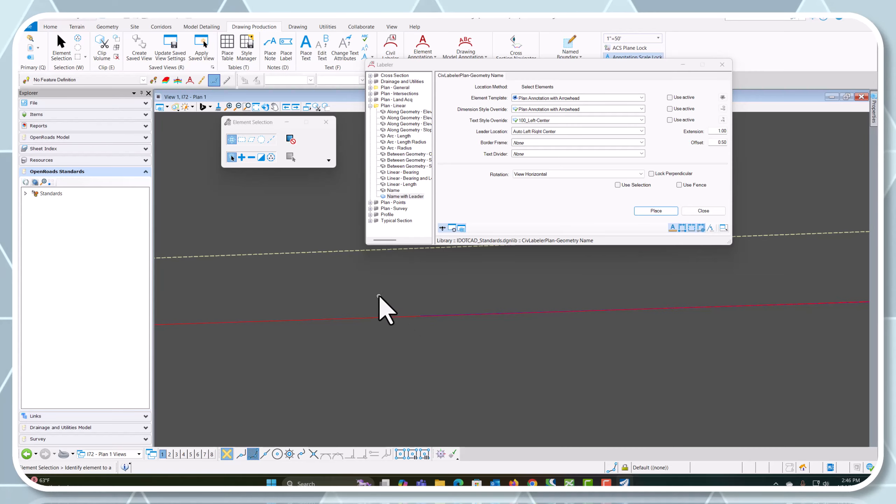
{"action": "right_click", "coordinate": [465, 282]}
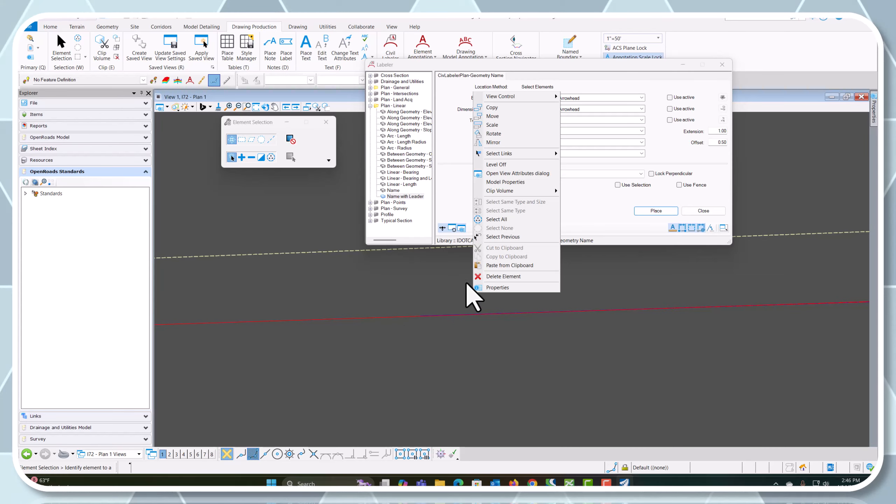
{"action": "left_click", "coordinate": [497, 164]}
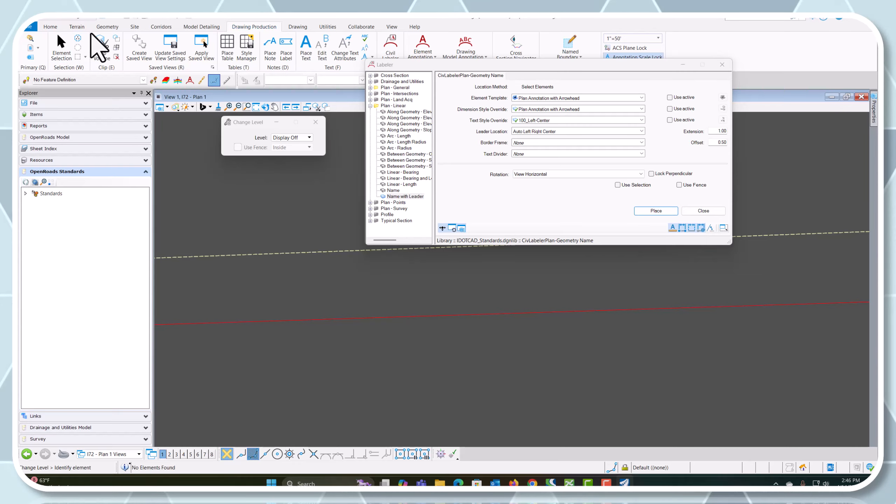
Open Level Display for View 1 and enlarge its window over the drawing
{"action": "left_click", "coordinate": [77, 27]}
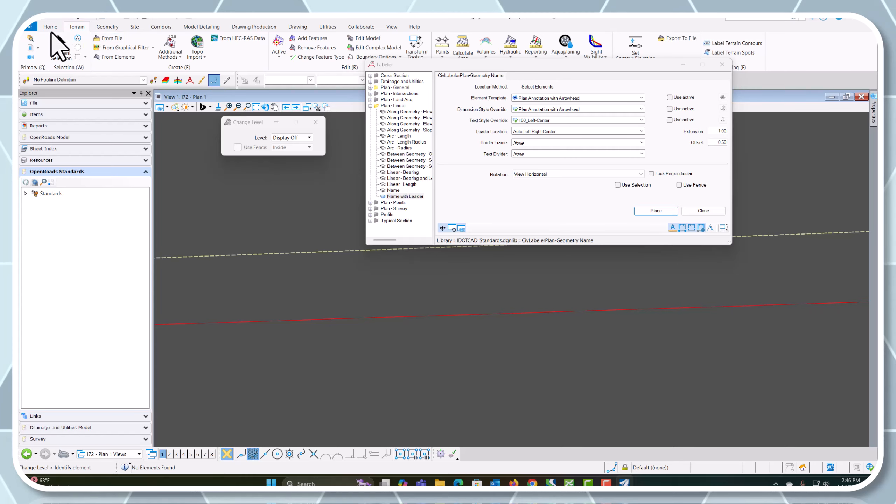
{"action": "left_click", "coordinate": [50, 27]}
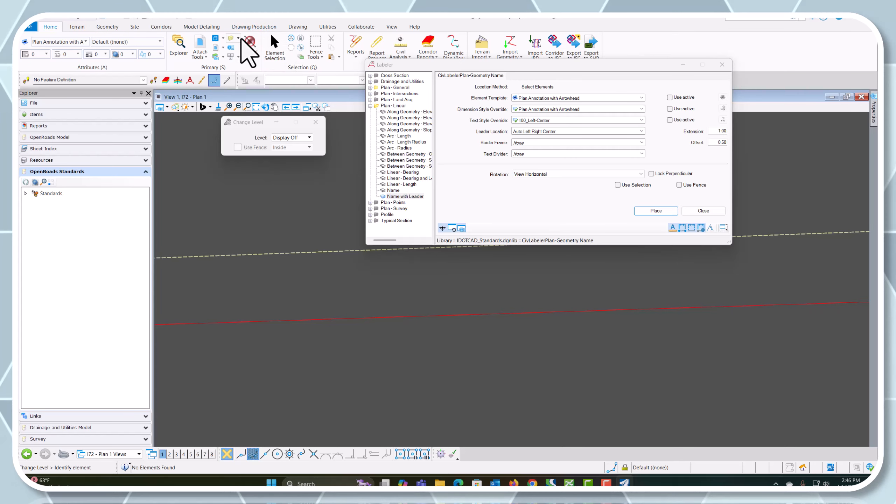
{"action": "left_click", "coordinate": [231, 38]}
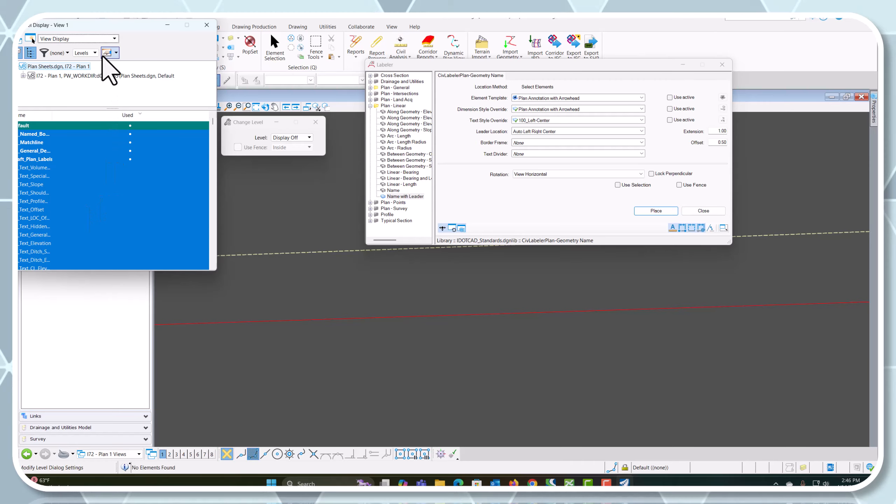
{"action": "left_click_drag", "start_coordinate": [148, 29], "coordinate": [446, 101]}
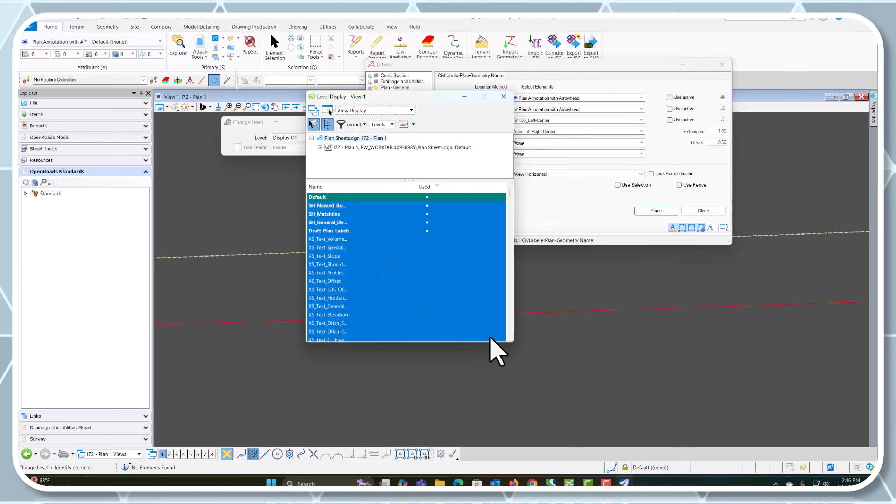
{"action": "left_click_drag", "start_coordinate": [512, 341], "coordinate": [681, 368]}
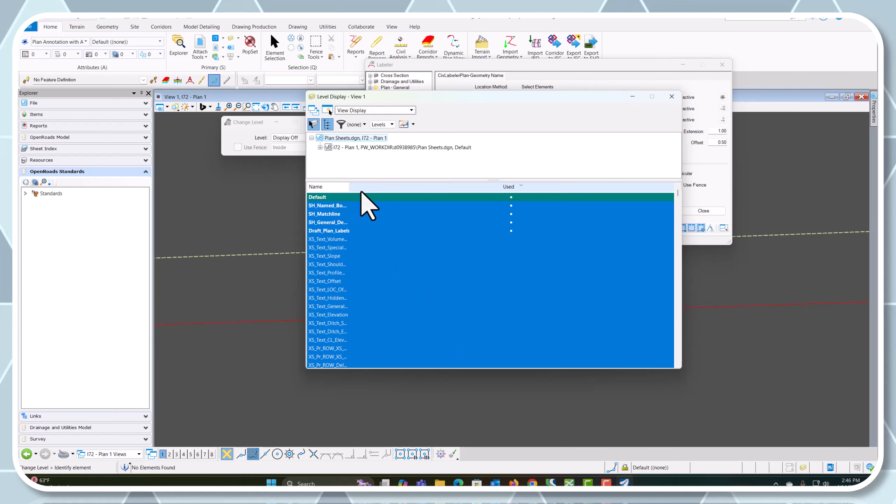
Add the Description column to the level list and widen the Name and Description columns
{"action": "right_click", "coordinate": [374, 186]}
{"action": "left_click", "coordinate": [398, 224]}
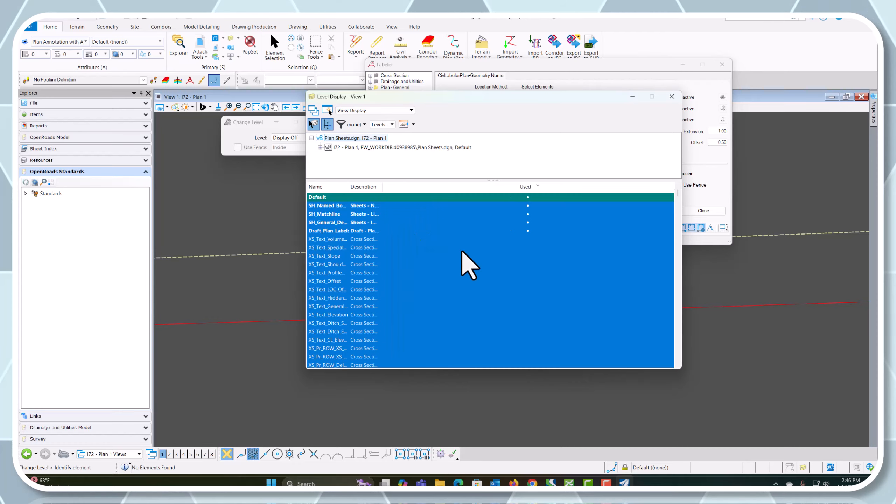
{"action": "left_click_drag", "start_coordinate": [384, 187], "coordinate": [488, 187]}
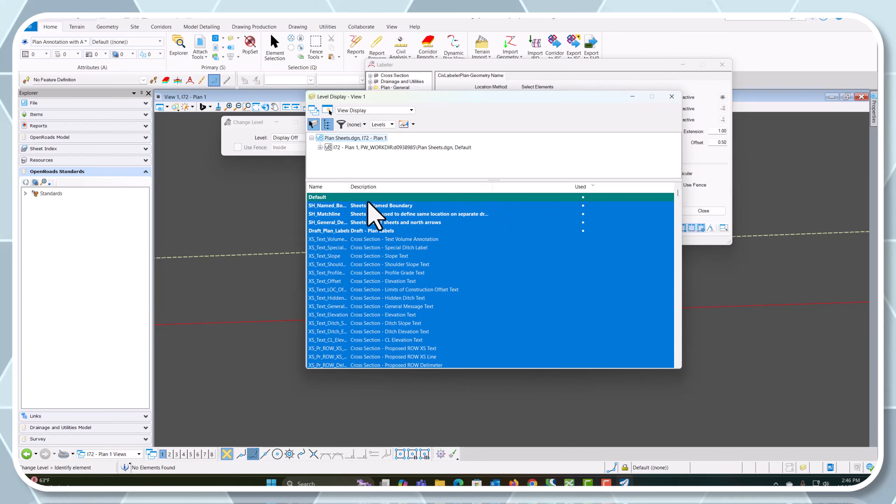
{"action": "left_click_drag", "start_coordinate": [349, 187], "coordinate": [417, 189]}
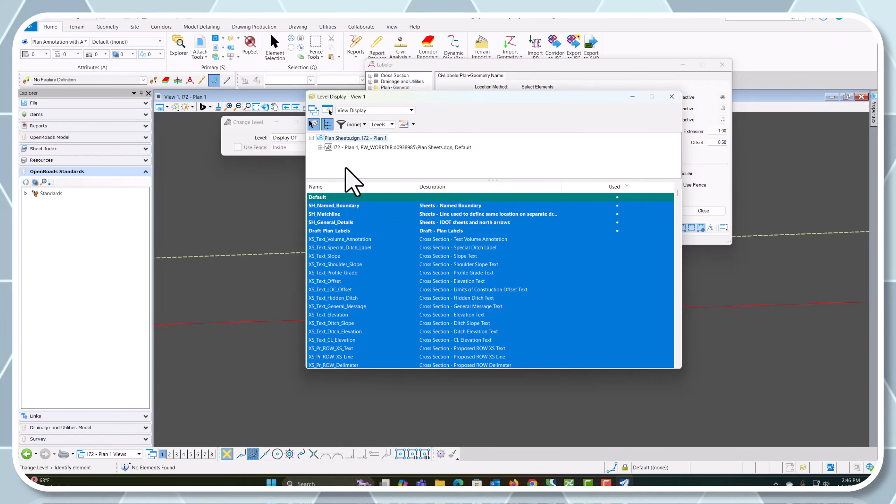
Expand the I72 - Plan 1 references and turn on the GE_Ex_Centerline level of EB_I72 Bridge.dgn
{"action": "left_click", "coordinate": [320, 147]}
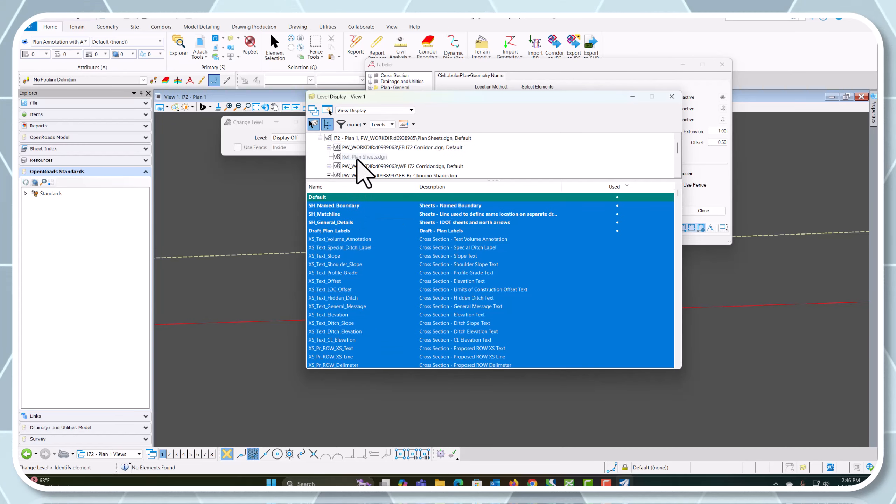
{"action": "left_click", "coordinate": [407, 147]}
{"action": "scroll", "coordinate": [412, 152], "scroll_direction": "down", "scroll_amount": 2}
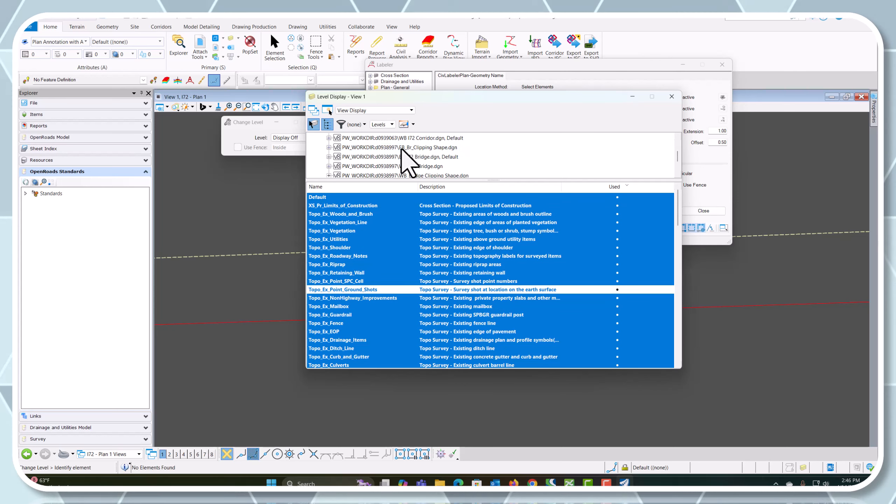
{"action": "left_click", "coordinate": [418, 157]}
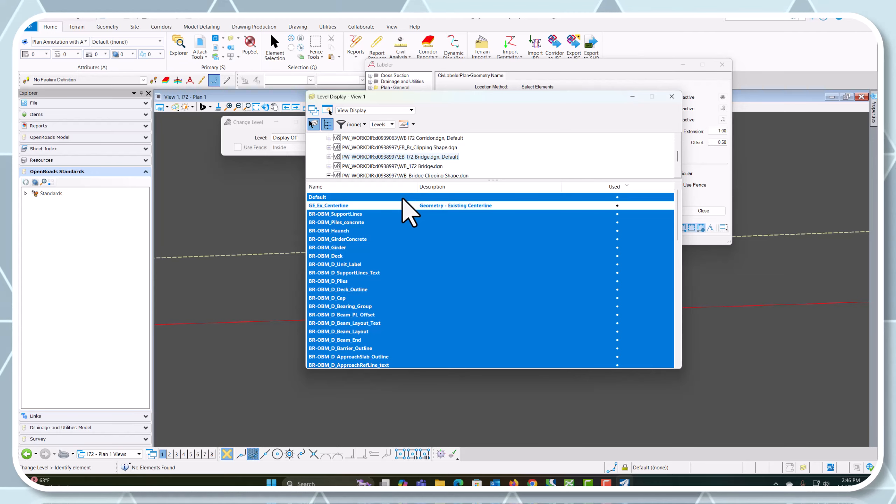
{"action": "left_click", "coordinate": [396, 207], "text": "ctrl"}
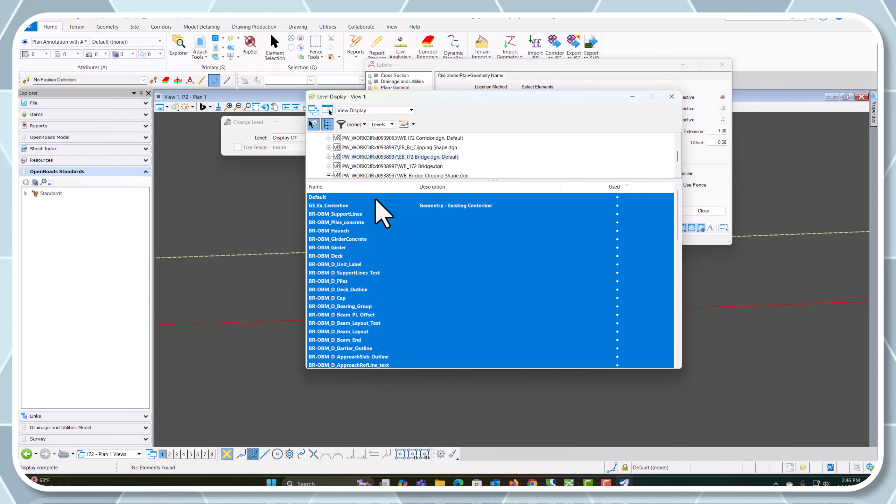
Check the levels of the WB_I72 Bridge.dgn and WB_Bridge Clipping Shape.dgn references, and close Level Display
{"action": "left_click", "coordinate": [396, 167]}
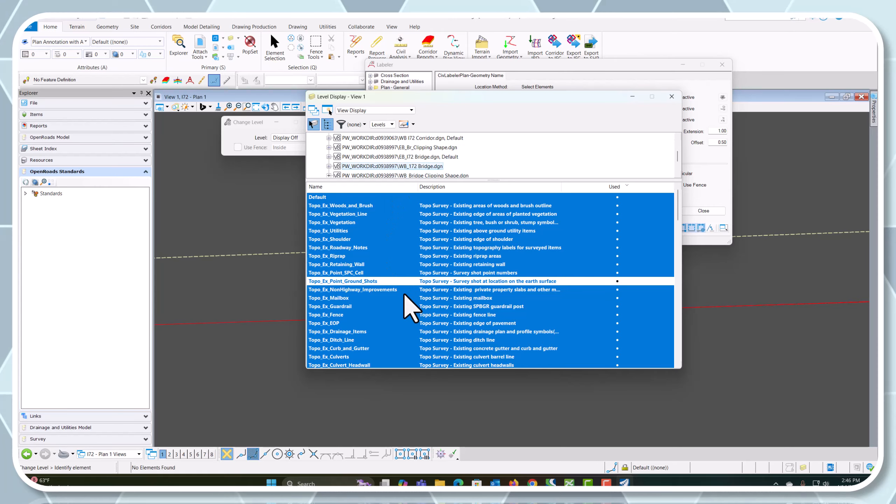
{"action": "scroll", "coordinate": [402, 302], "scroll_direction": "down", "scroll_amount": 1}
{"action": "left_click", "coordinate": [436, 175]}
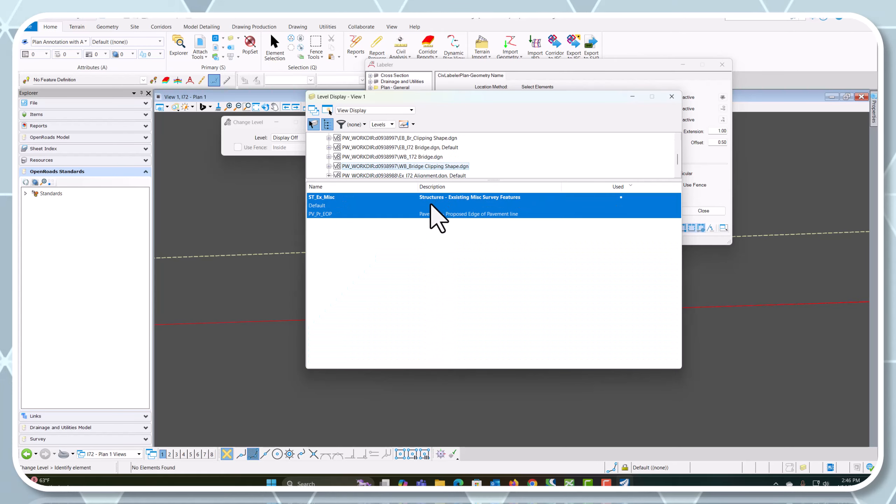
{"action": "left_click", "coordinate": [671, 97]}
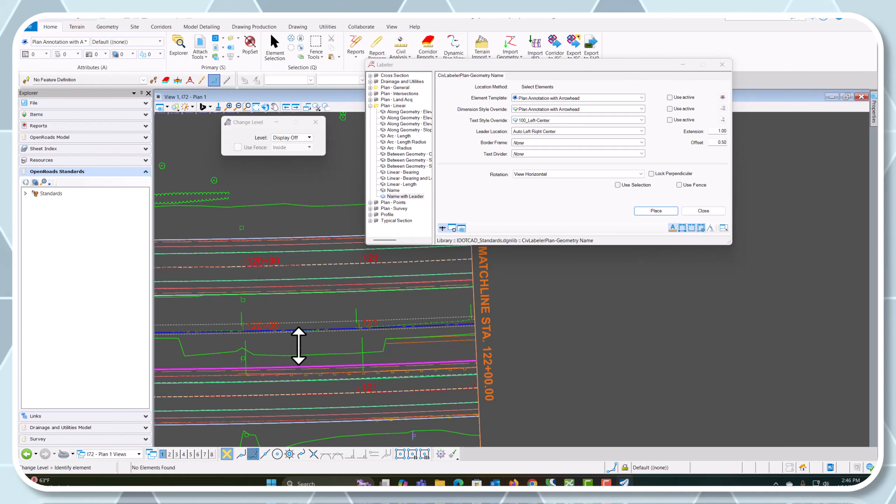
Close the Labeler and bring the whole I72 - Plan 1 area into view
{"action": "scroll", "coordinate": [508, 348], "scroll_direction": "down", "scroll_amount": 2}
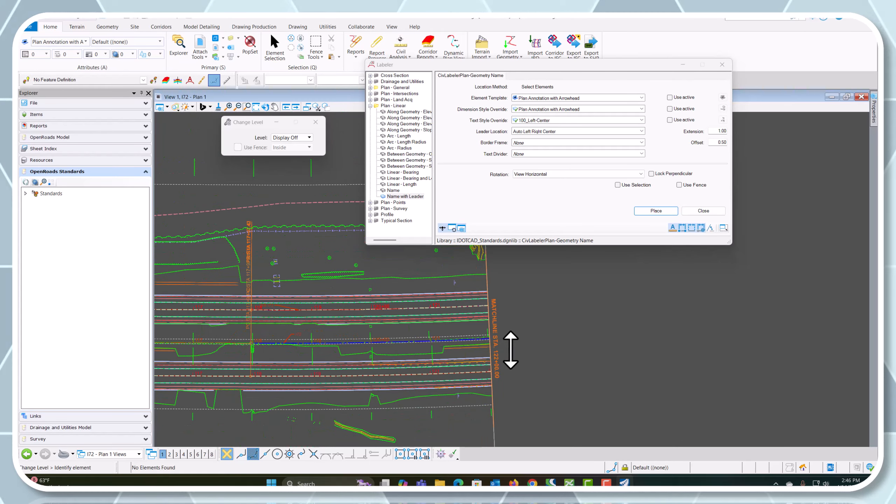
{"action": "scroll", "coordinate": [456, 374], "scroll_direction": "down", "scroll_amount": 3}
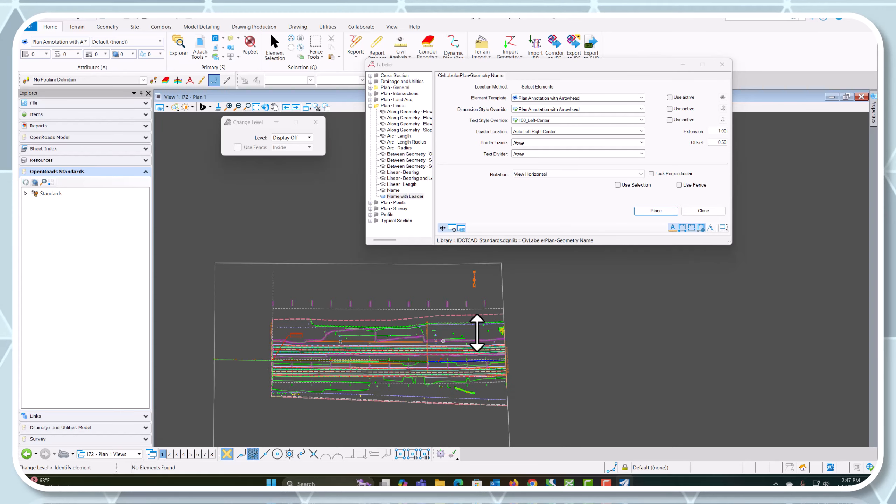
{"action": "left_click", "coordinate": [721, 65]}
{"action": "scroll", "coordinate": [477, 314], "scroll_direction": "down", "scroll_amount": 2}
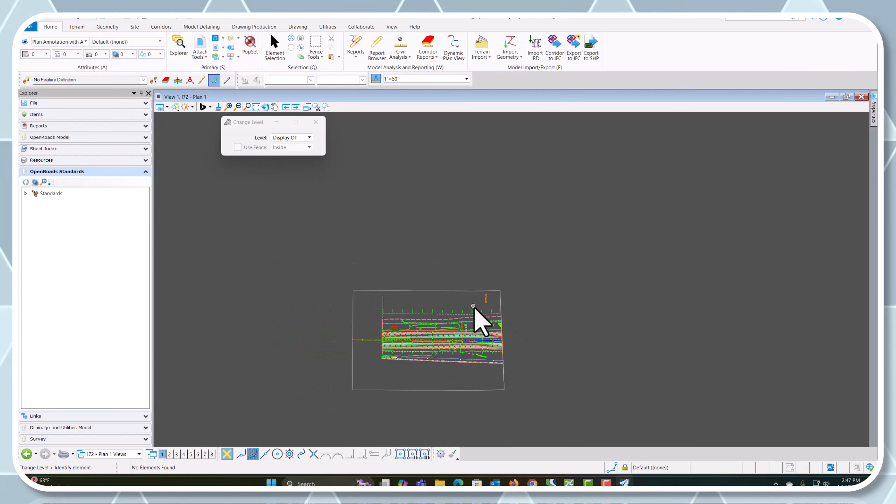
{"action": "scroll", "coordinate": [509, 386], "scroll_direction": "up", "scroll_amount": 2}
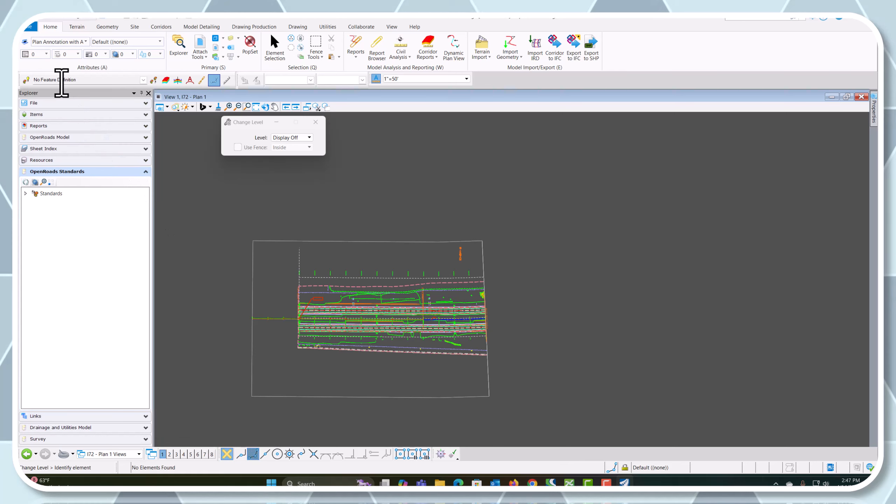
Start a new document without a wizard in the CADsheets folder from D695875_2D-seed.dgn and begin editing its name
{"action": "left_click", "coordinate": [30, 27]}
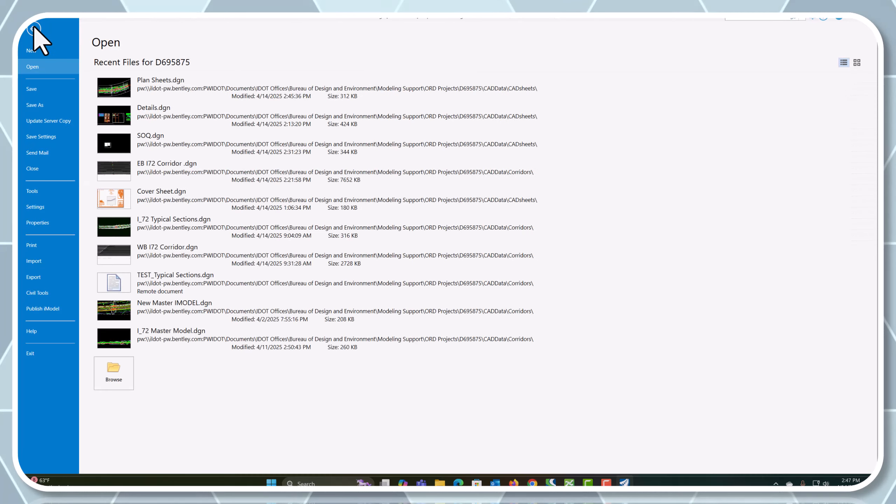
{"action": "left_click", "coordinate": [30, 50]}
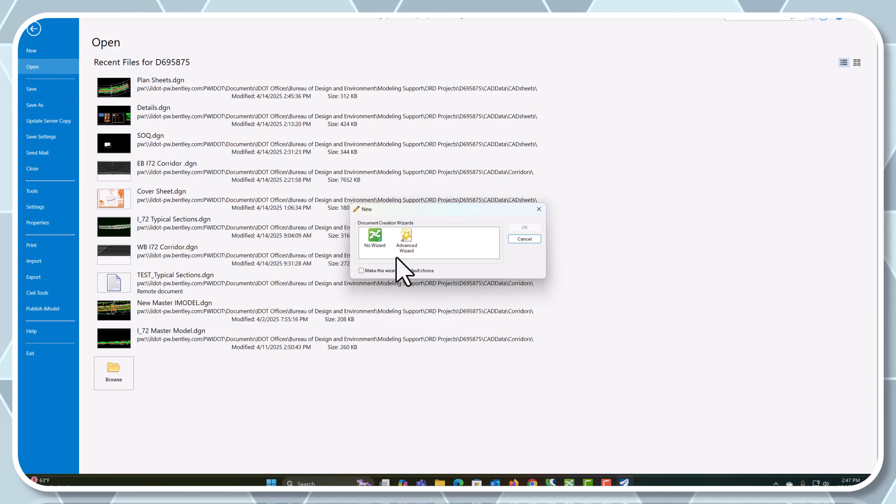
{"action": "left_click", "coordinate": [509, 227]}
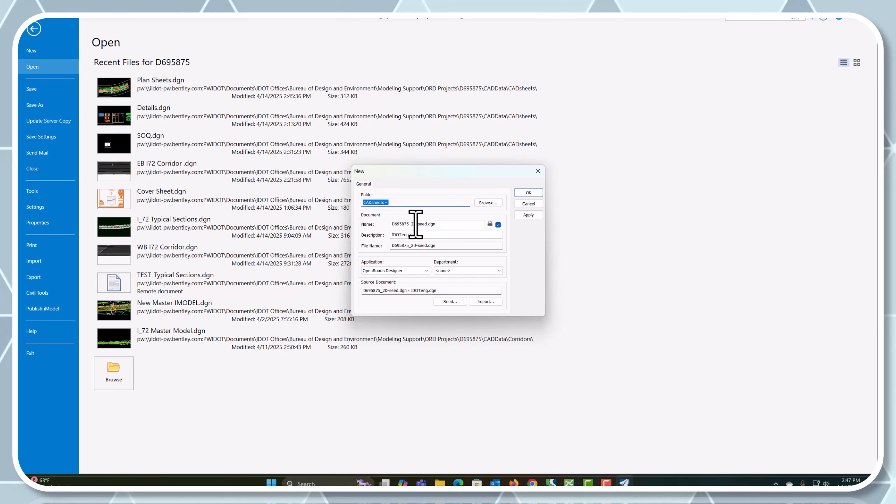
{"action": "left_click_drag", "start_coordinate": [416, 224], "coordinate": [363, 224]}
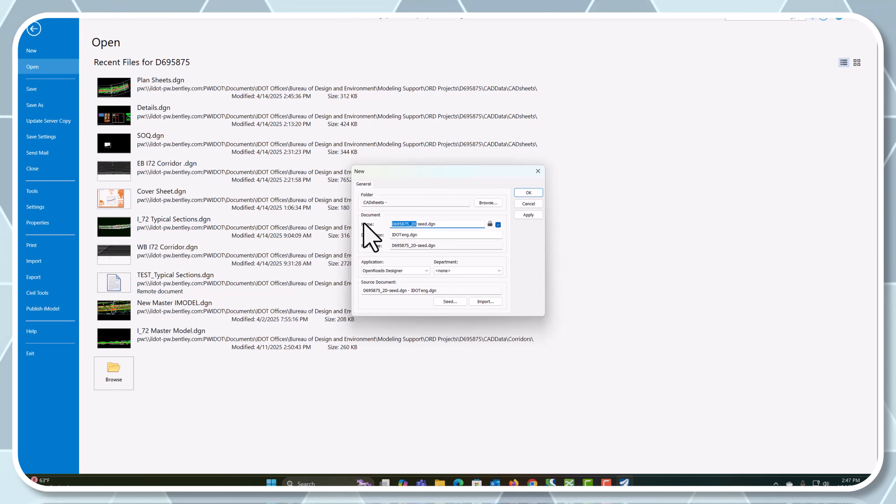
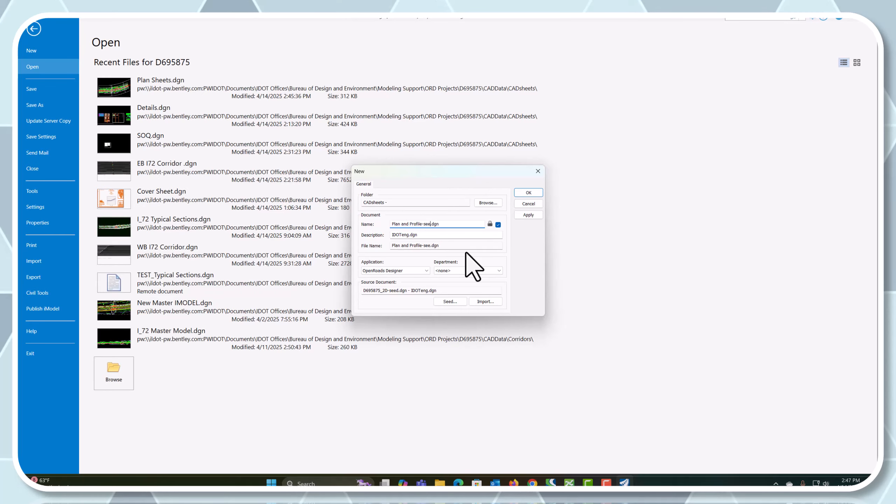
Create the document as Plan and Profile.dgn in the CADsheets folder and check in Plan Sheets.dgn
{"action": "key", "text": "BackSpace"}
{"action": "key", "text": "BackSpace"}
{"action": "key", "text": "BackSpace"}
{"action": "key", "text": "BackSpace"}
{"action": "key", "text": "BackSpace"}
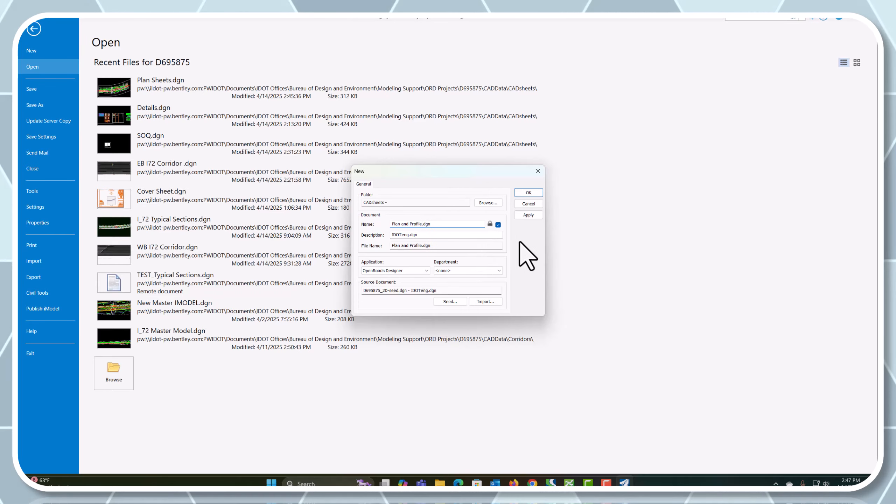
{"action": "left_click", "coordinate": [529, 193]}
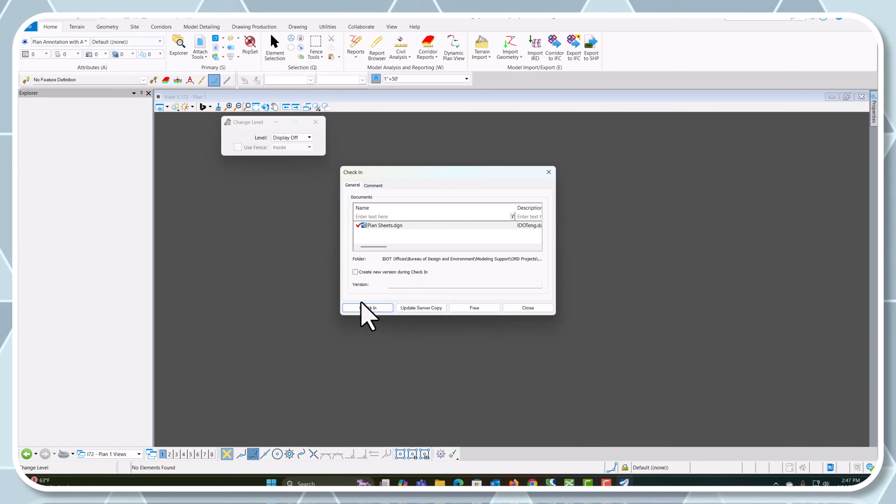
{"action": "left_click", "coordinate": [367, 307]}
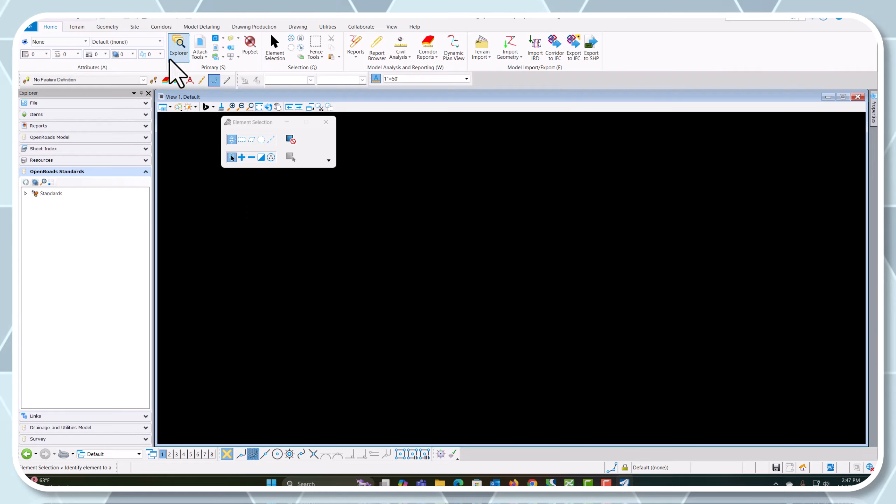
Open the new file's references list and assign the IL83/2011-WF geographic coordinate system from the favorites
{"action": "left_click", "coordinate": [201, 49]}
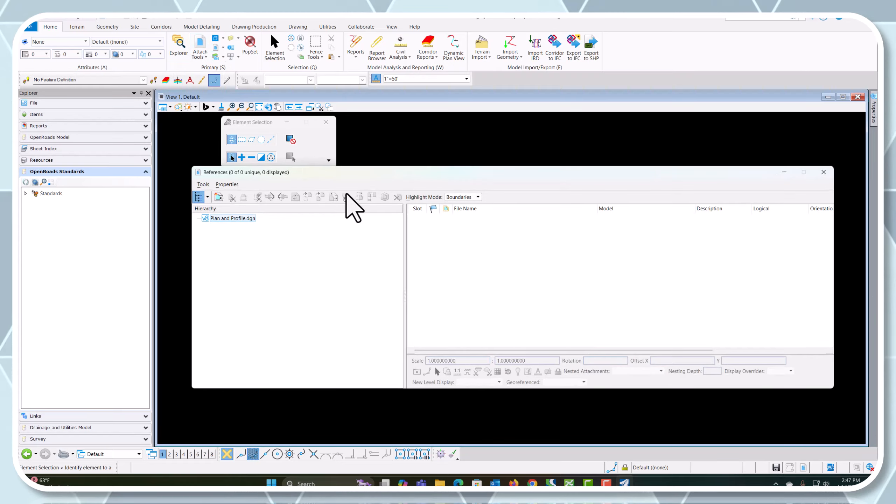
{"action": "left_click", "coordinate": [218, 196]}
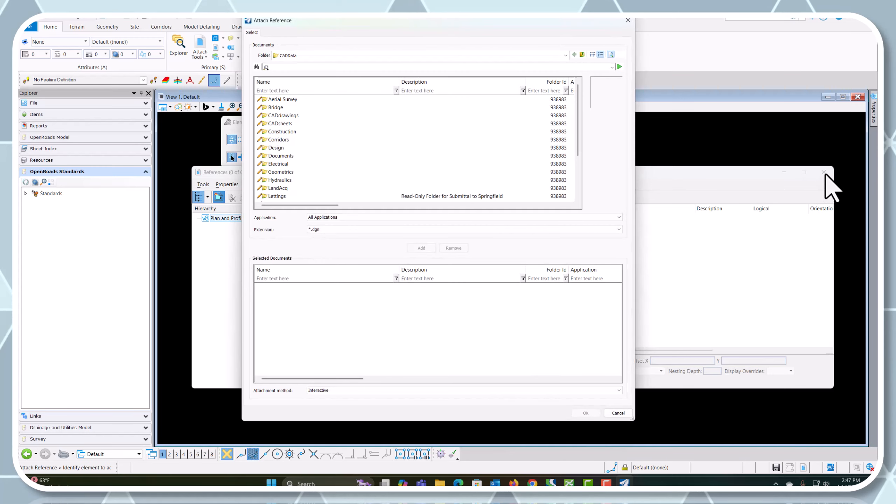
{"action": "left_click", "coordinate": [618, 413]}
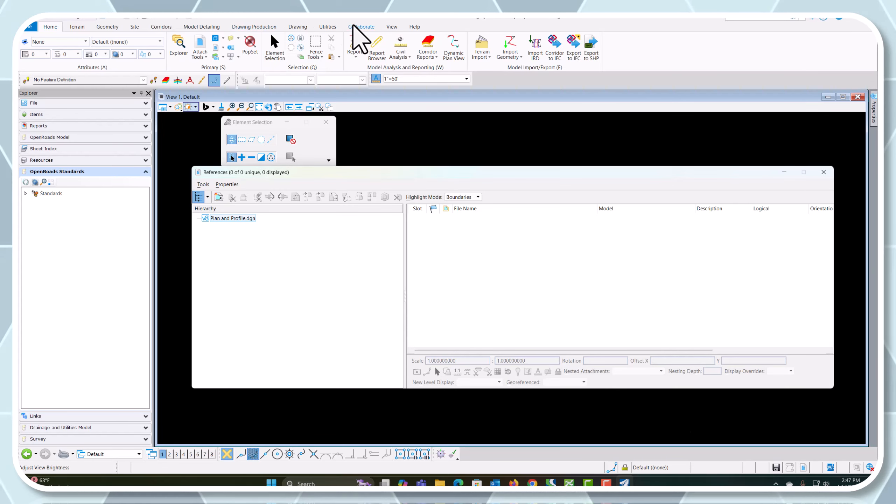
{"action": "left_click", "coordinate": [328, 27]}
{"action": "left_click", "coordinate": [106, 47]}
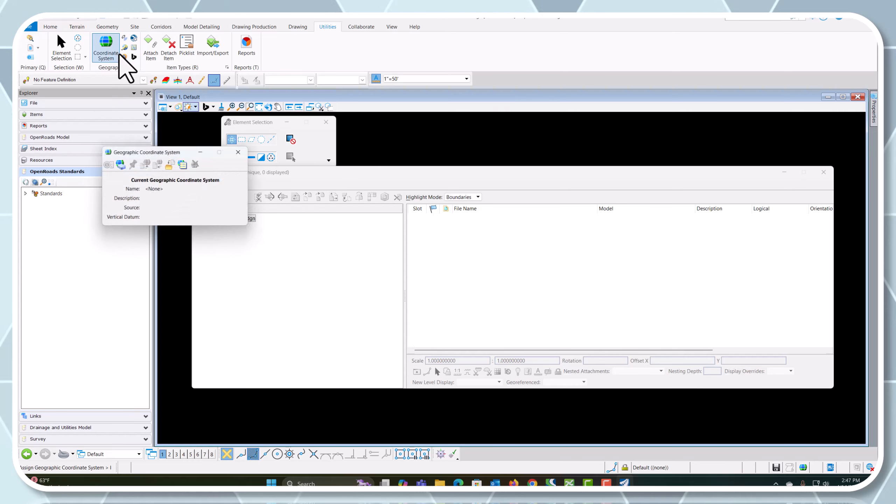
{"action": "left_click", "coordinate": [120, 164]}
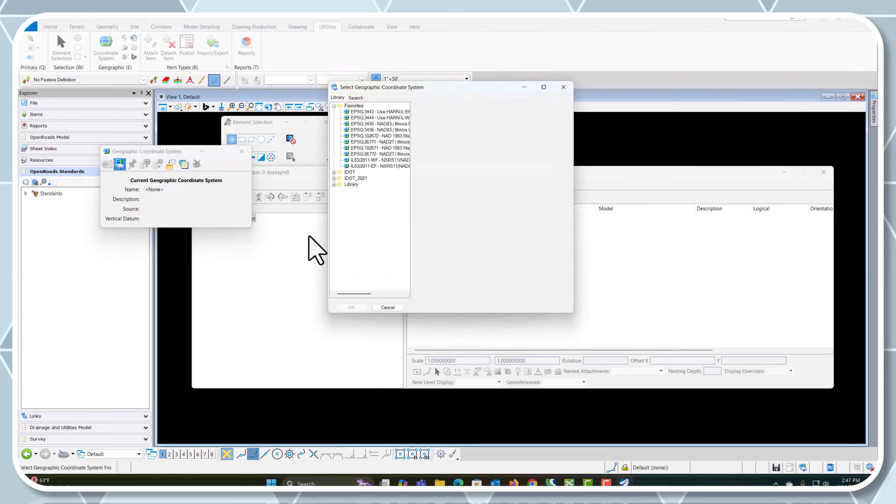
{"action": "left_click", "coordinate": [377, 160]}
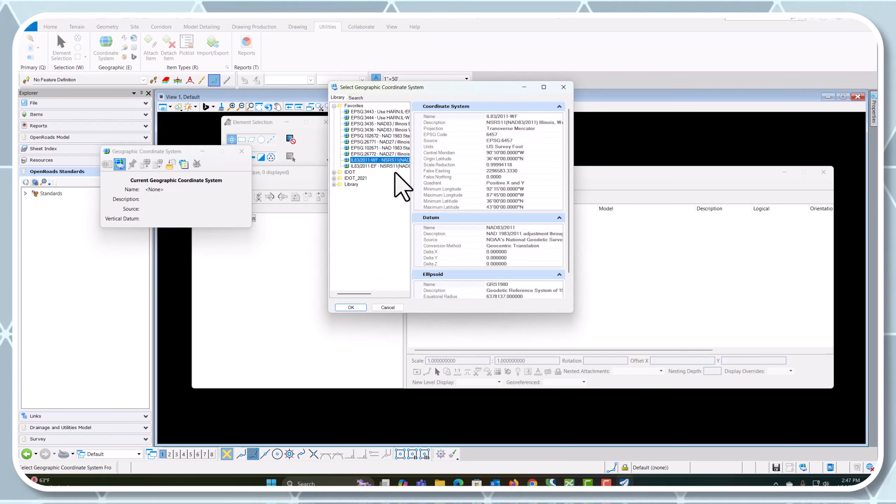
{"action": "left_click", "coordinate": [351, 307]}
{"action": "left_click", "coordinate": [241, 151]}
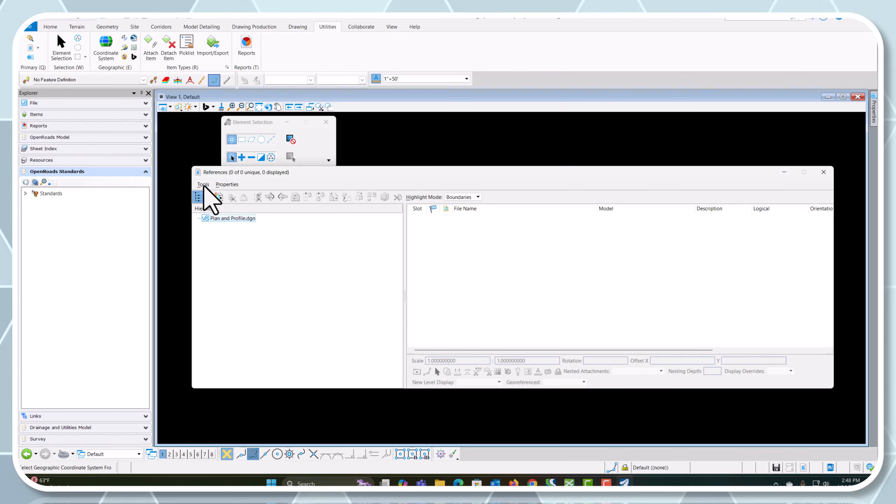
Start attaching references and add EB I72 Corridor .dgn and WB I72 Corridor.dgn from the Corridors folder to the selection
{"action": "left_click", "coordinate": [203, 184]}
{"action": "left_click", "coordinate": [212, 196]}
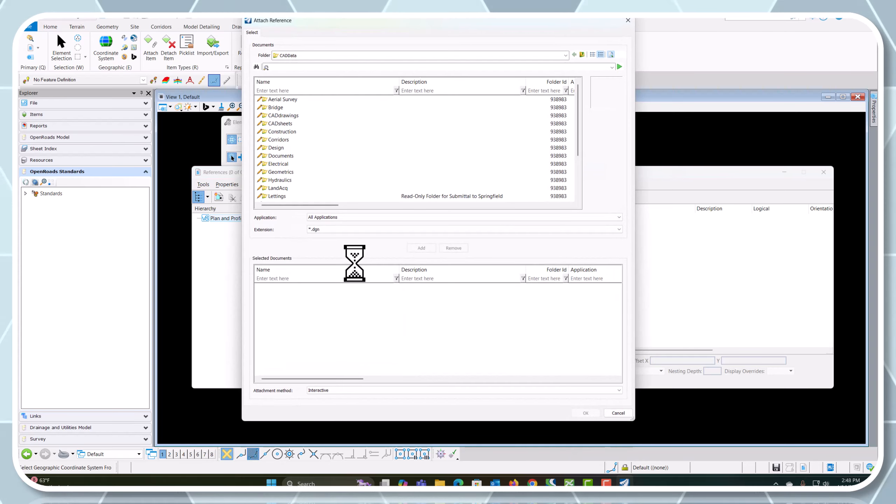
{"action": "double_click", "coordinate": [278, 140]}
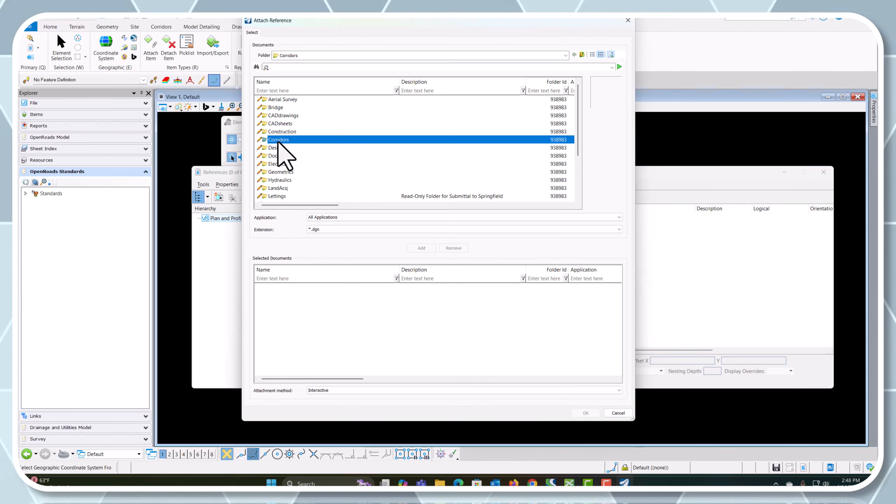
{"action": "left_click", "coordinate": [295, 124]}
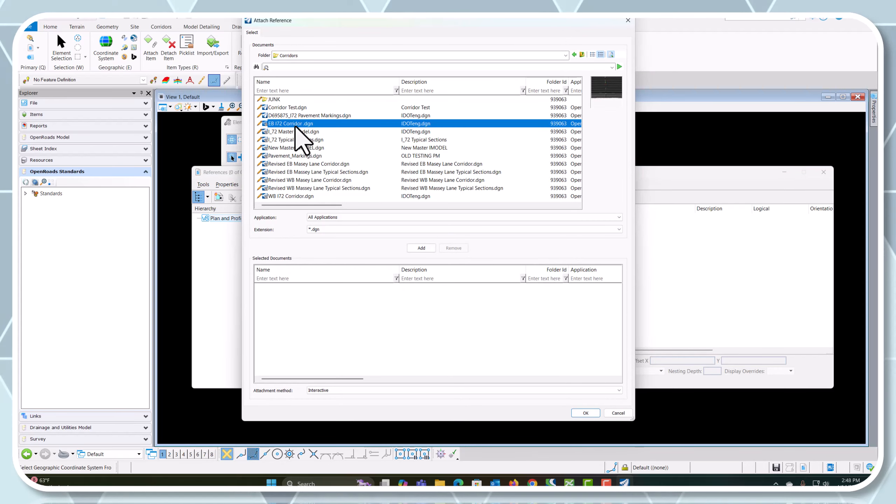
{"action": "left_click", "coordinate": [296, 196], "text": "ctrl"}
{"action": "left_click", "coordinate": [419, 248]}
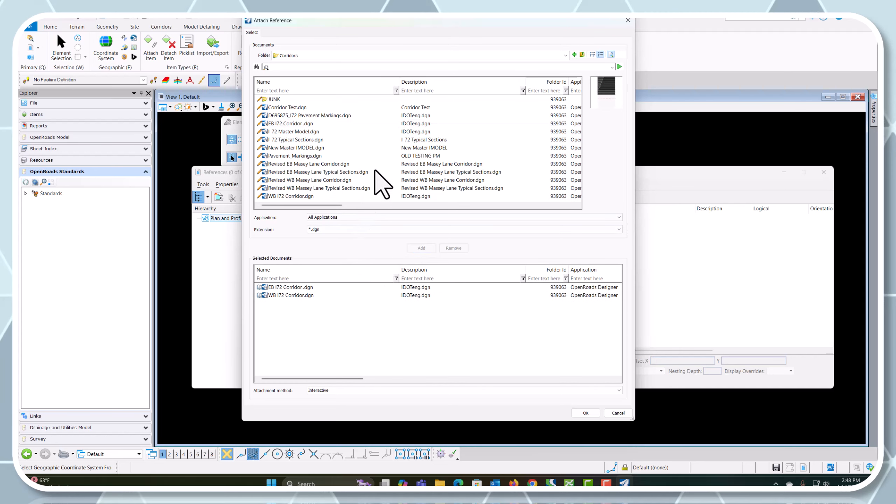
Add Ex_I72 Alignment.dgn from the Geometrics folder to the documents selected for attachment
{"action": "left_click", "coordinate": [582, 54]}
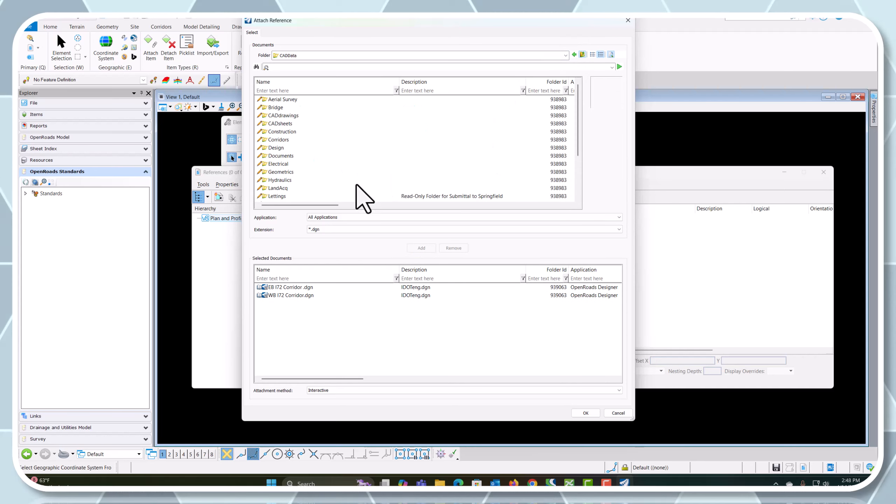
{"action": "double_click", "coordinate": [279, 172]}
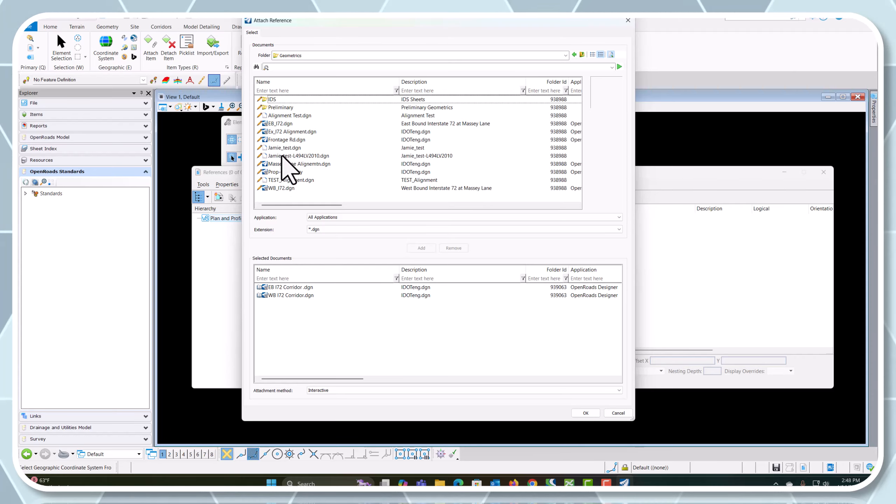
{"action": "left_click", "coordinate": [290, 132]}
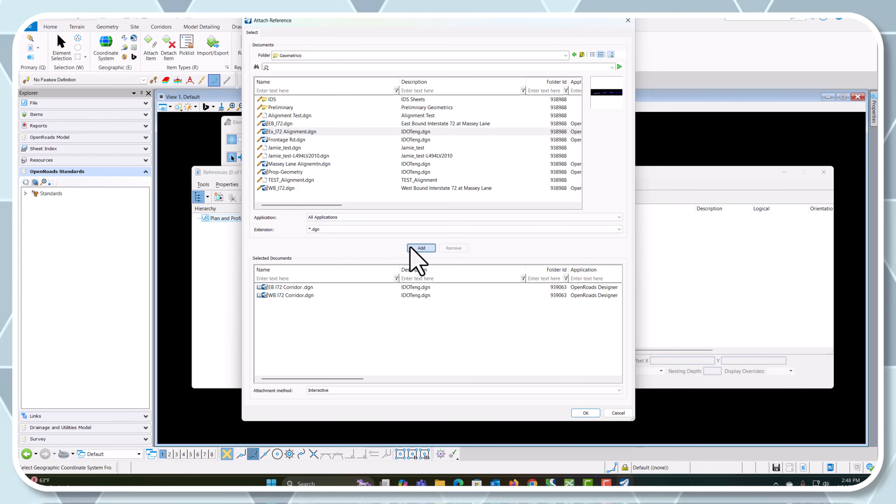
{"action": "left_click", "coordinate": [420, 249]}
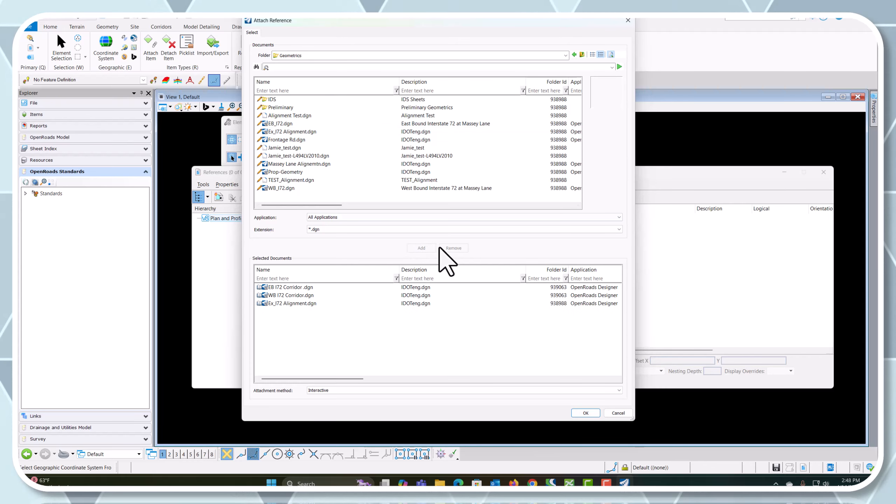
Add Drainage.dgn from the Hydraulics folder to the documents selected for attachment
{"action": "left_click", "coordinate": [582, 54]}
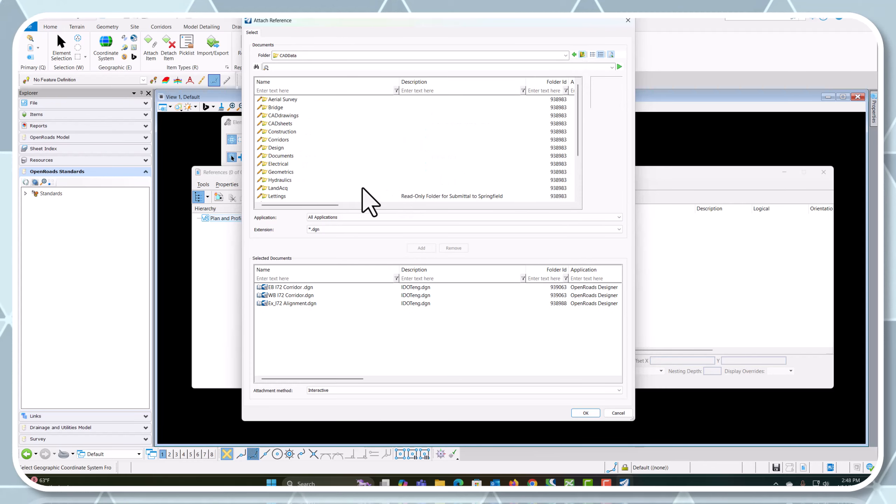
{"action": "double_click", "coordinate": [285, 181]}
{"action": "left_click", "coordinate": [285, 107]}
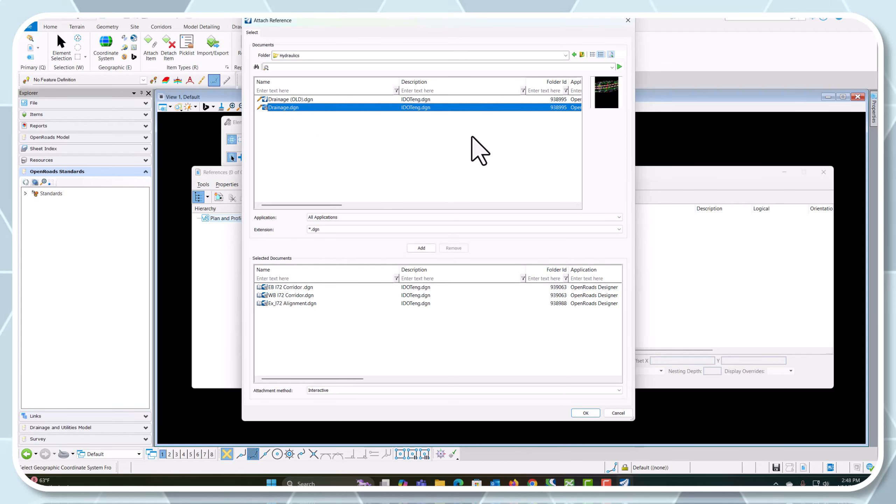
{"action": "left_click", "coordinate": [420, 248]}
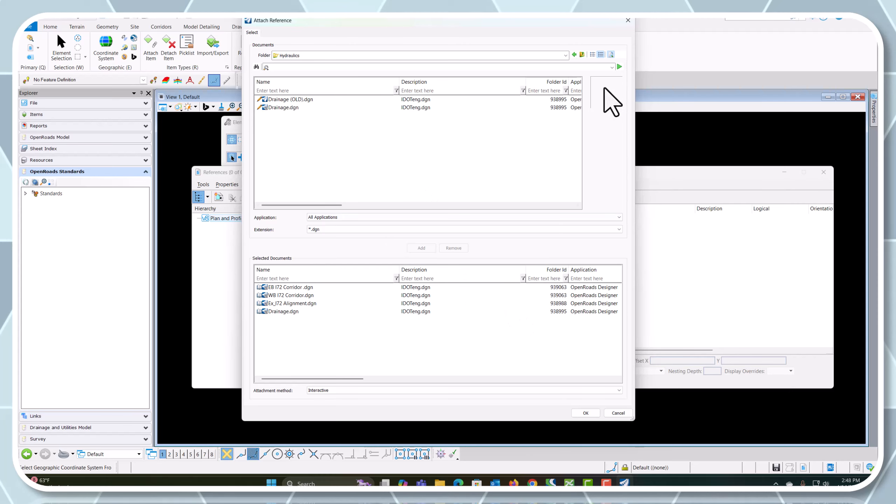
Add both bridge models and both bridge clipping shape files from the Bridge folder to the documents selected for attachment
{"action": "left_click", "coordinate": [575, 54]}
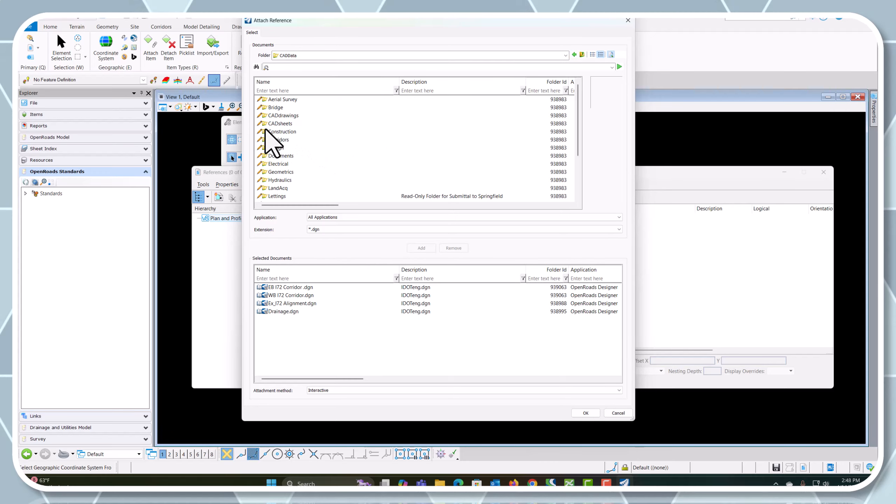
{"action": "double_click", "coordinate": [274, 107]}
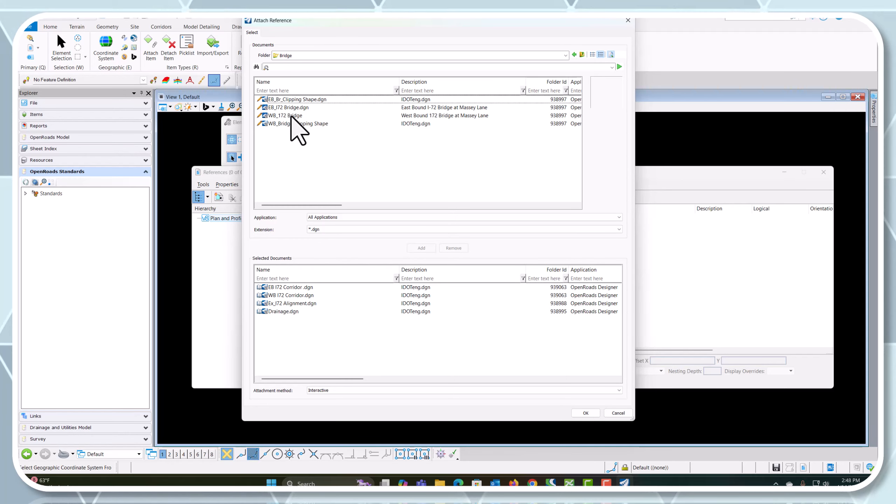
{"action": "left_click_drag", "start_coordinate": [297, 125], "coordinate": [309, 98]}
{"action": "left_click", "coordinate": [421, 248]}
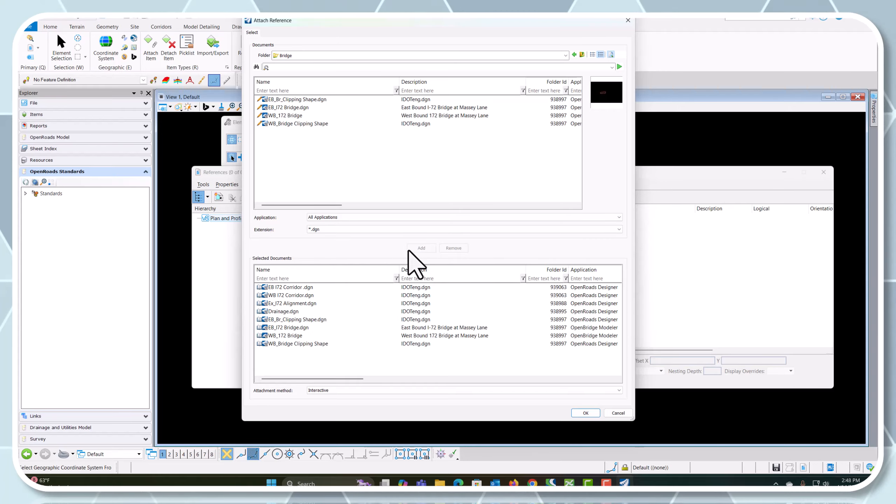
Attach all eight selected references with the Default model, Coincident - World orientation and Live Nesting
{"action": "left_click", "coordinate": [585, 413]}
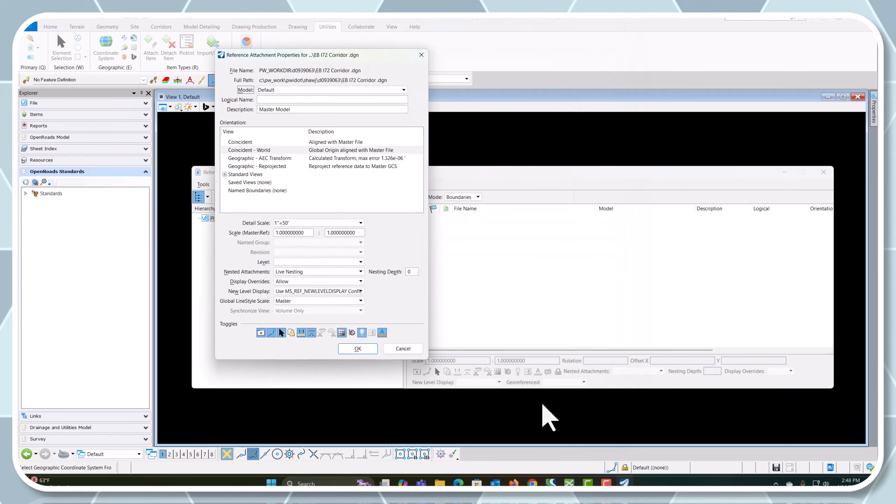
{"action": "left_click", "coordinate": [364, 350]}
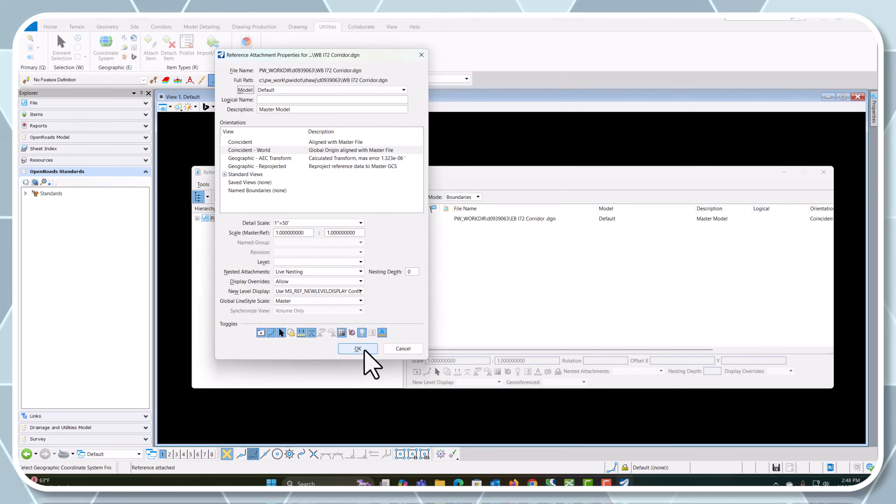
{"action": "left_click", "coordinate": [365, 349]}
{"action": "left_click", "coordinate": [364, 349]}
{"action": "left_click", "coordinate": [364, 349]}
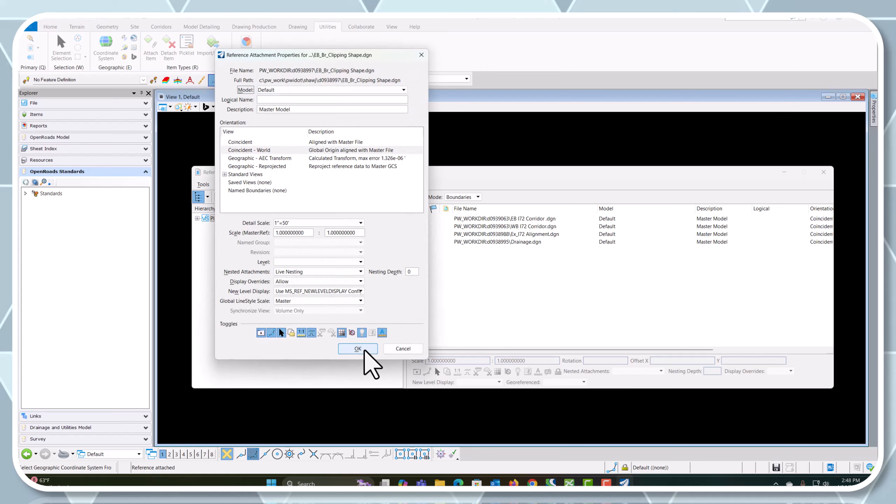
{"action": "left_click", "coordinate": [364, 349]}
{"action": "left_click", "coordinate": [364, 349]}
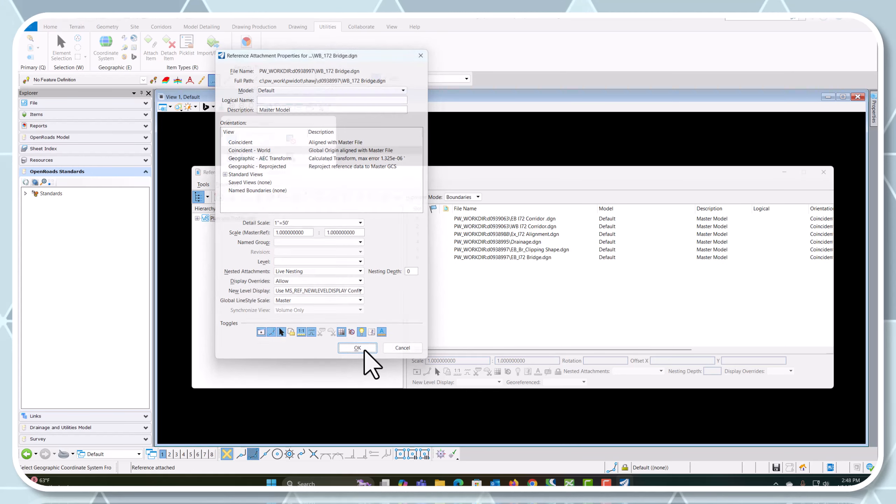
{"action": "left_click", "coordinate": [364, 349]}
{"action": "left_click", "coordinate": [365, 350]}
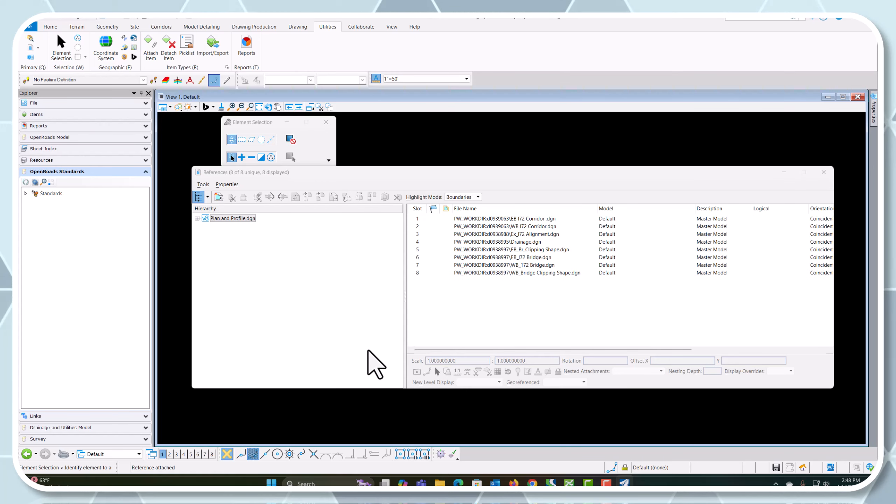
Close the references list, fit the view to all attached files and zoom in on the bridge area
{"action": "left_click", "coordinate": [823, 172]}
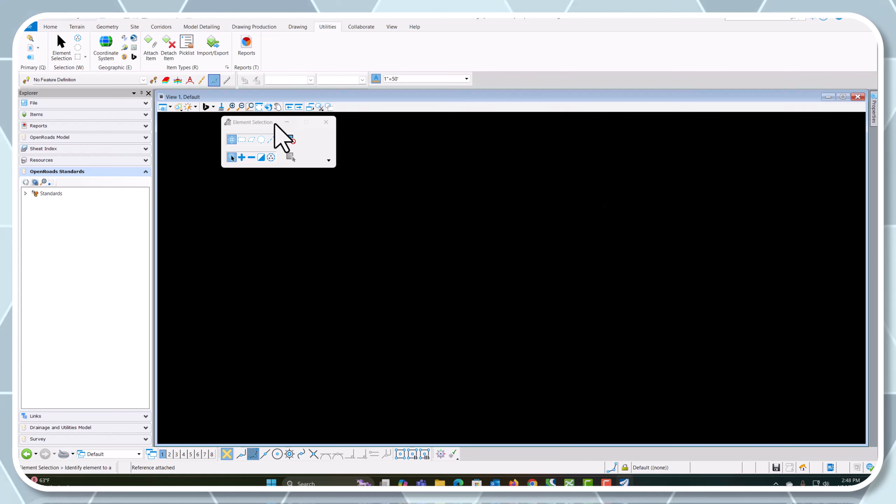
{"action": "left_click", "coordinate": [260, 108]}
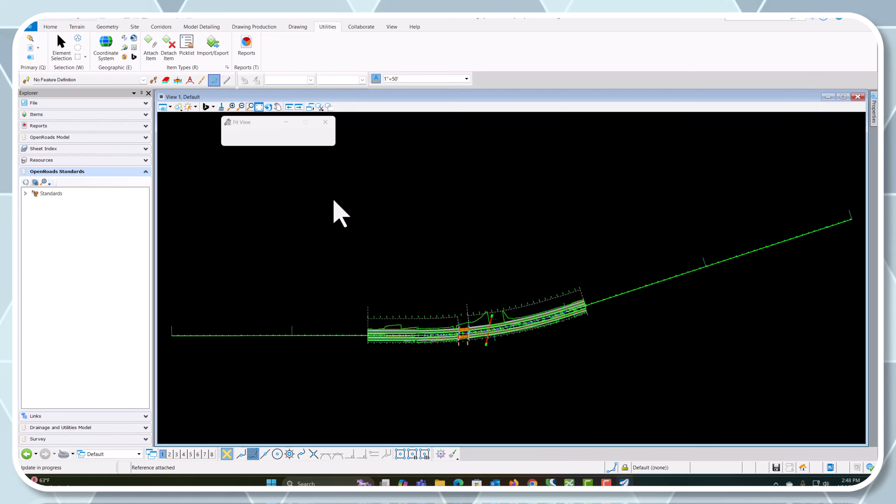
{"action": "scroll", "coordinate": [425, 338], "scroll_direction": "up", "scroll_amount": 5}
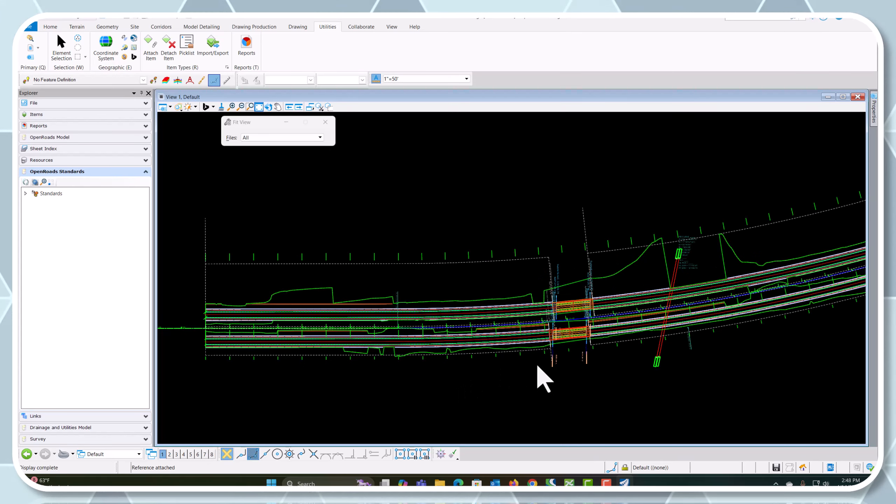
Add D95875_Massey Lane Survey.dgn from the Surveys folder to the documents selected for reference attachment
{"action": "left_click", "coordinate": [30, 48]}
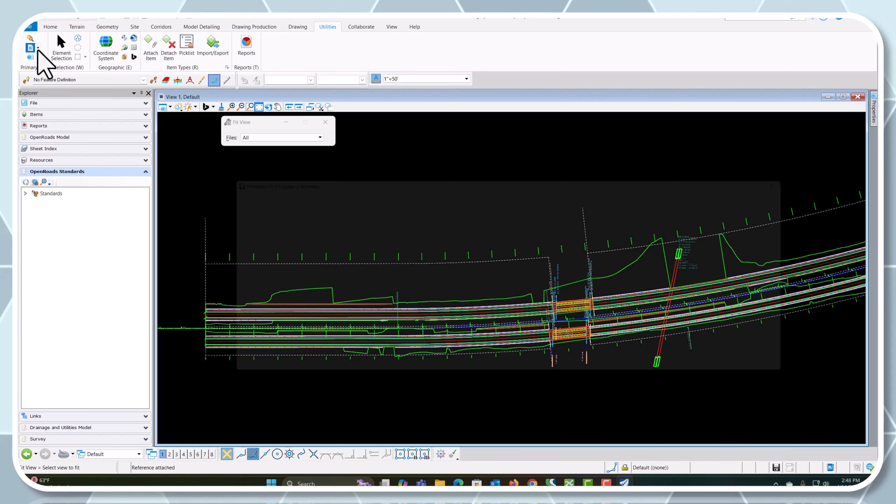
{"action": "left_click", "coordinate": [218, 197]}
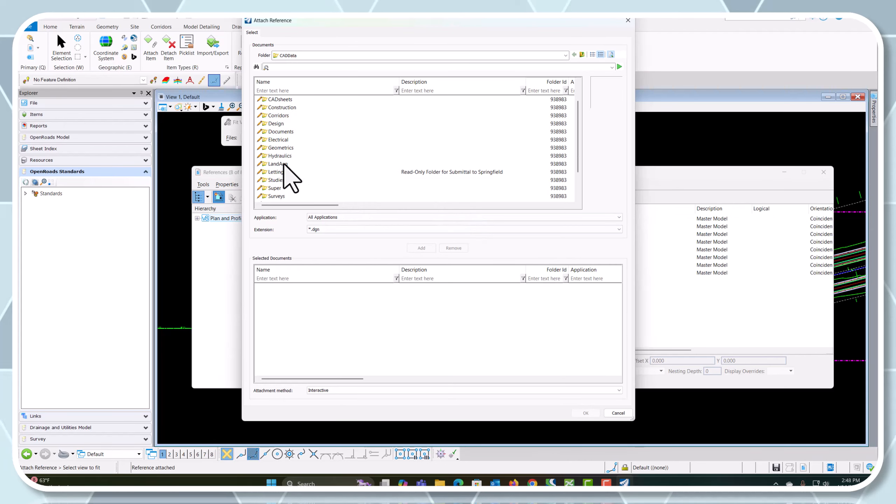
{"action": "scroll", "coordinate": [290, 176], "scroll_direction": "down", "scroll_amount": 1}
{"action": "double_click", "coordinate": [276, 172]}
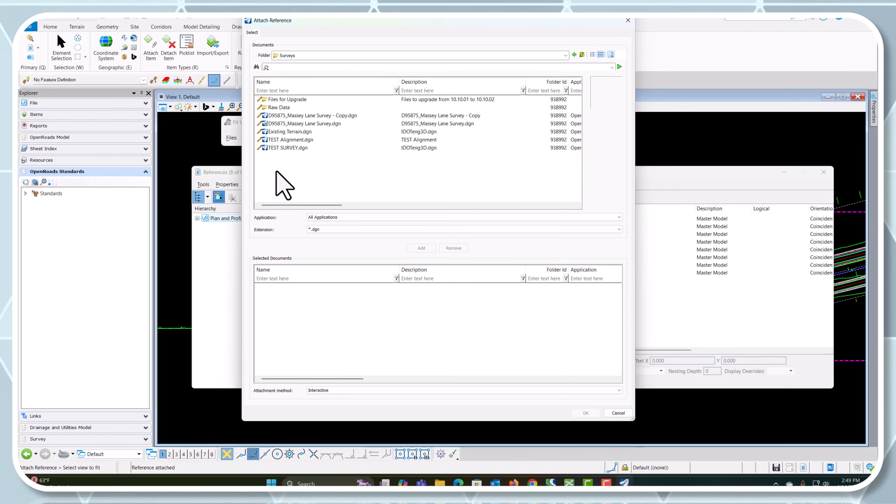
{"action": "double_click", "coordinate": [295, 124]}
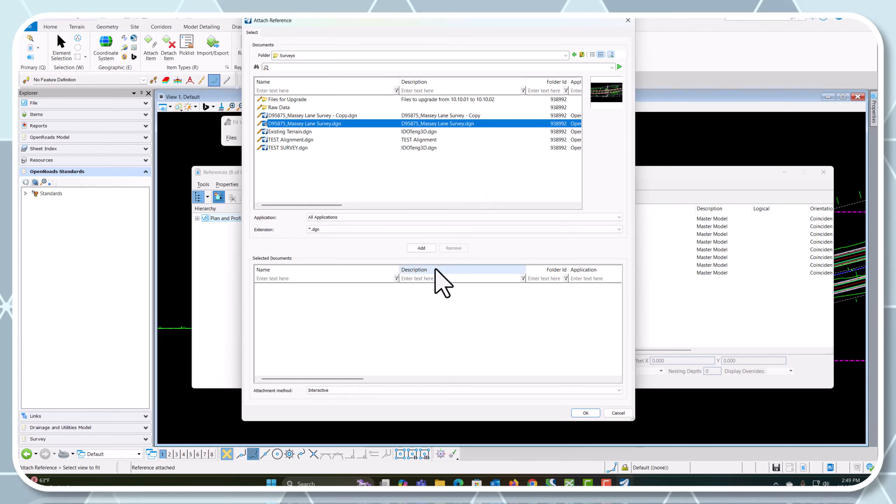
{"action": "left_click", "coordinate": [421, 248]}
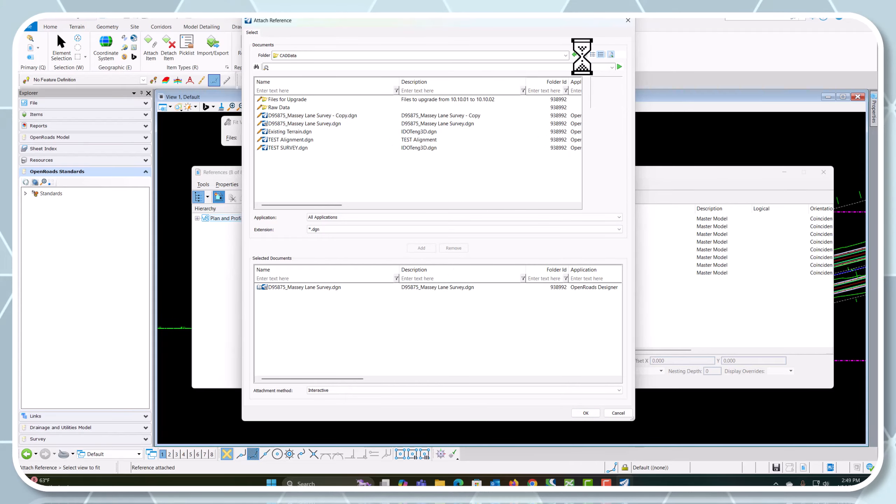
Add EB Super.dgn and WB Super.dgn from the Super folder to the documents selected for attachment
{"action": "double_click", "coordinate": [275, 188]}
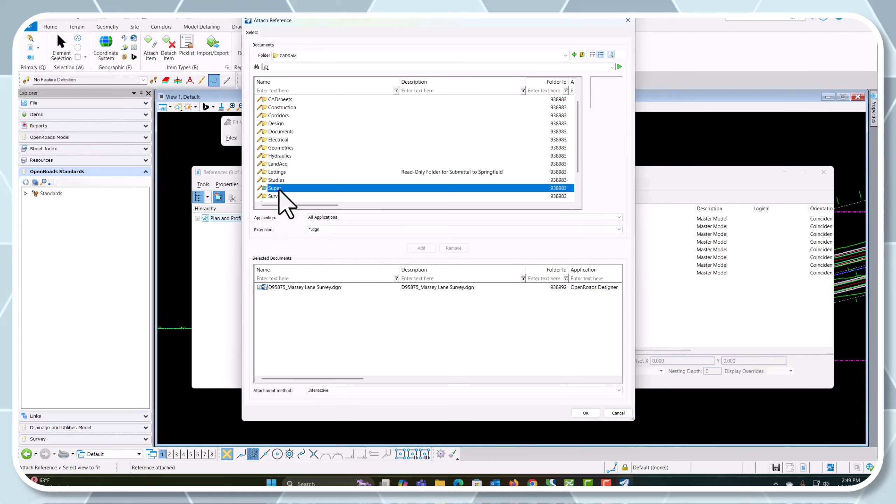
{"action": "left_click", "coordinate": [281, 99]}
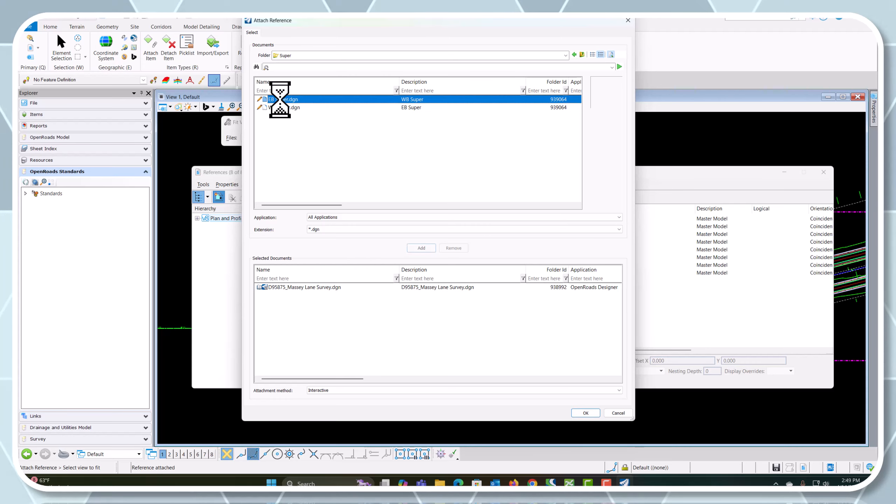
{"action": "left_click", "coordinate": [284, 107], "text": "shift"}
{"action": "left_click", "coordinate": [419, 249]}
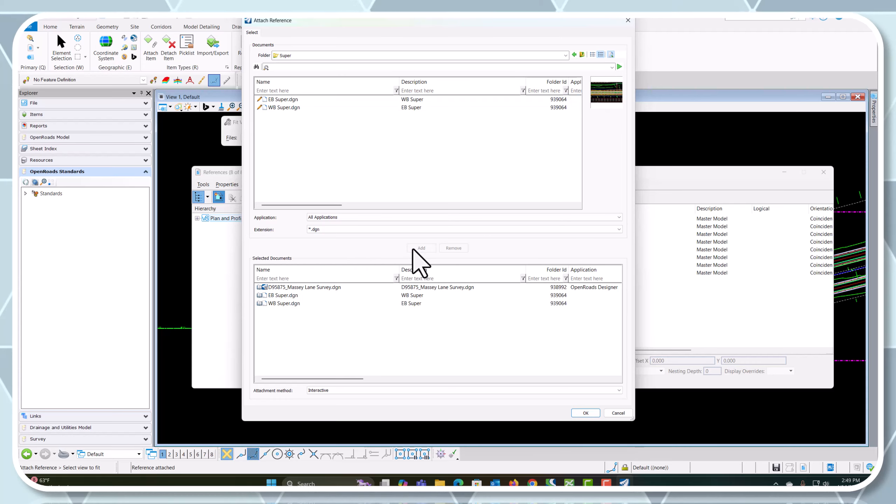
Attach the survey and both superelevation files with the Default model, Coincident - World orientation and Live Nesting
{"action": "left_click", "coordinate": [584, 413]}
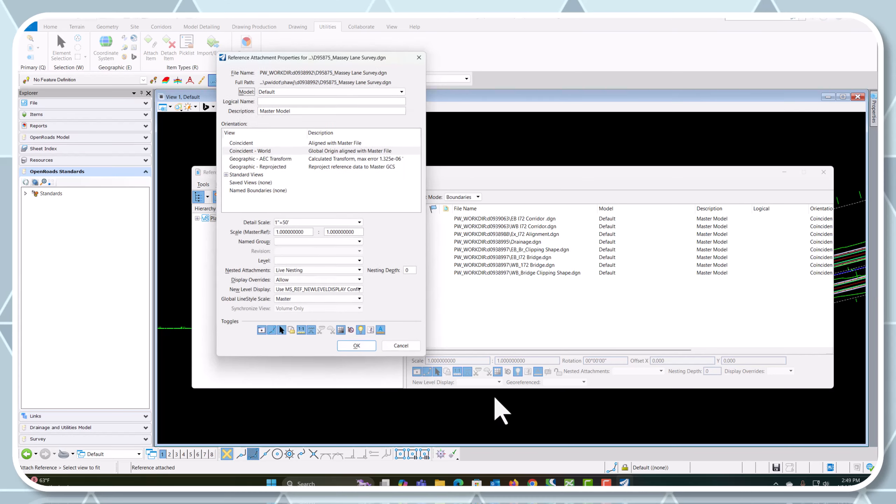
{"action": "left_click", "coordinate": [358, 346]}
{"action": "left_click", "coordinate": [358, 347]}
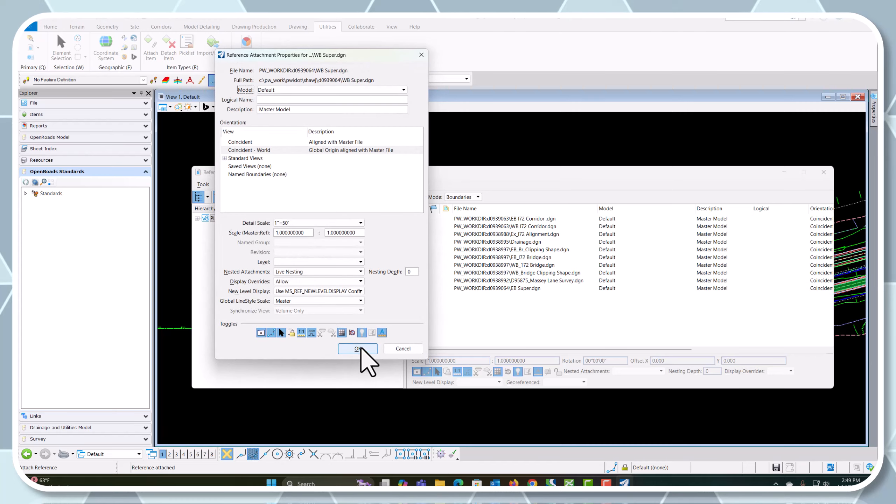
{"action": "left_click", "coordinate": [362, 349]}
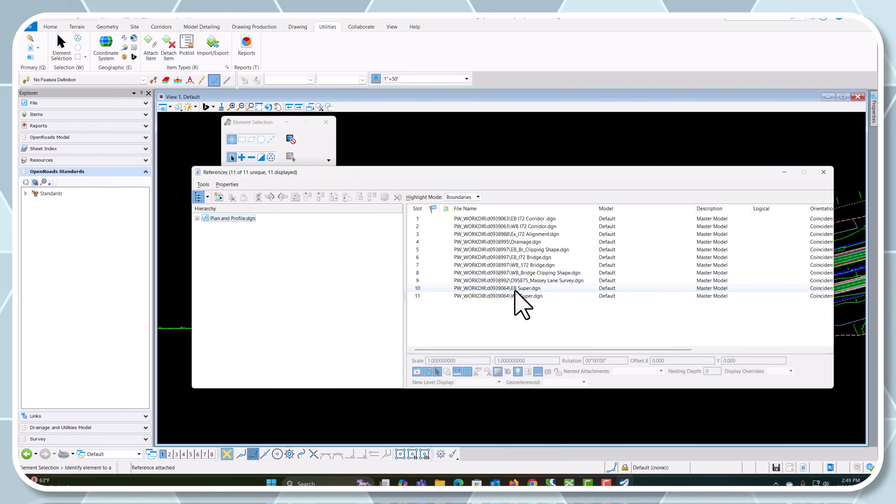
Turn off the display of the EB Super and WB Super references and close the references list
{"action": "left_click", "coordinate": [534, 288]}
{"action": "left_click", "coordinate": [416, 371]}
{"action": "left_click", "coordinate": [491, 296], "text": "shift"}
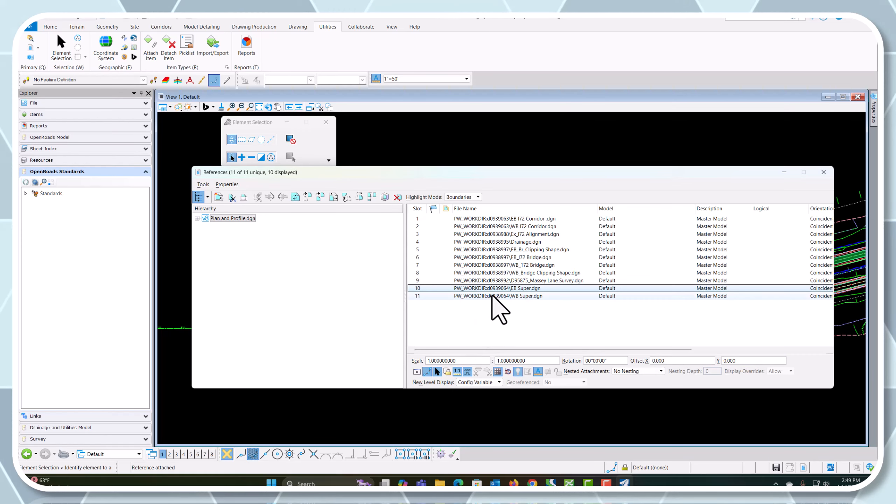
{"action": "left_click", "coordinate": [486, 297]}
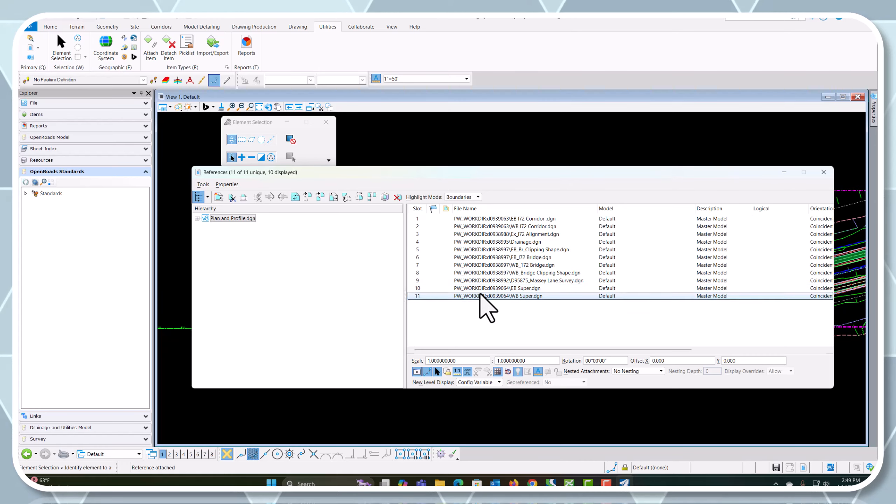
{"action": "left_click", "coordinate": [823, 172]}
{"action": "scroll", "coordinate": [330, 349], "scroll_direction": "up", "scroll_amount": 1}
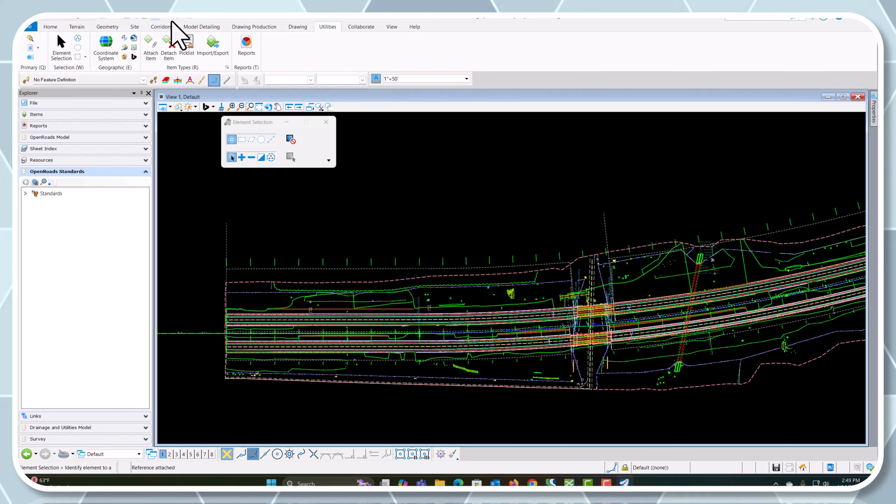
Start a civil plan named boundary with the Plan Profile Rural - Plan drawing seed along the I72 centerline alignment
{"action": "left_click", "coordinate": [258, 28]}
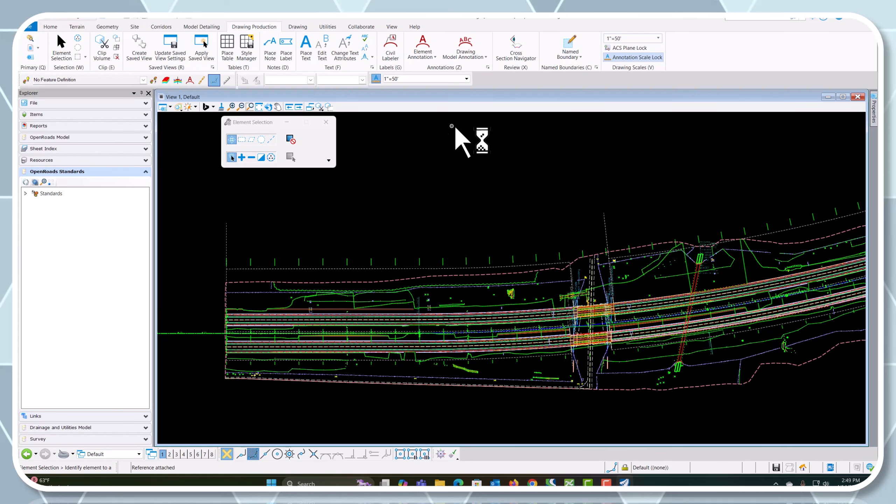
{"action": "left_click", "coordinate": [570, 56]}
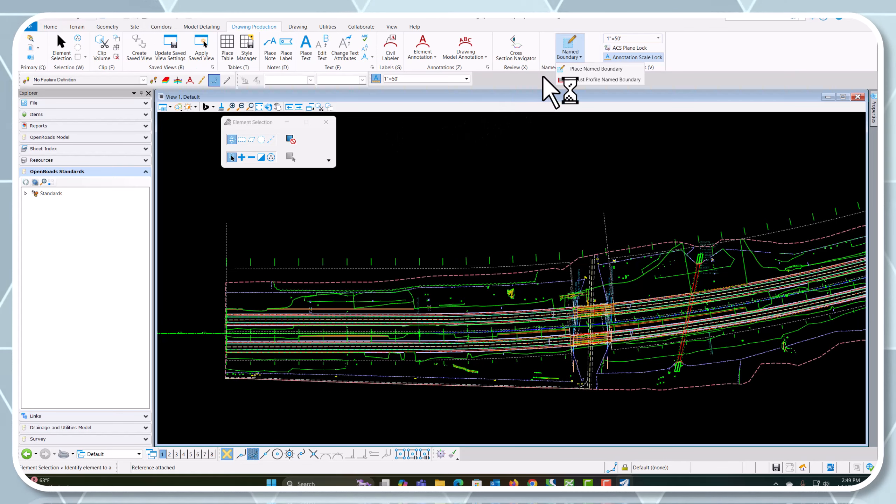
{"action": "left_click", "coordinate": [617, 68]}
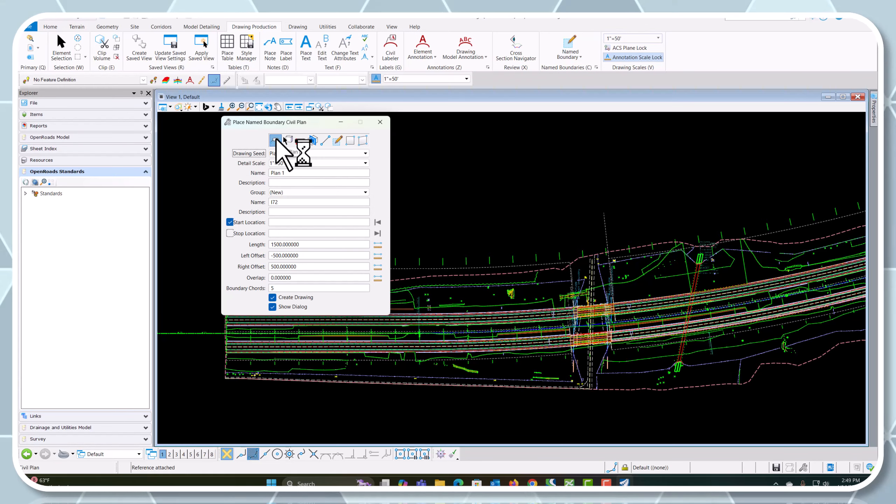
{"action": "left_click", "coordinate": [287, 153]}
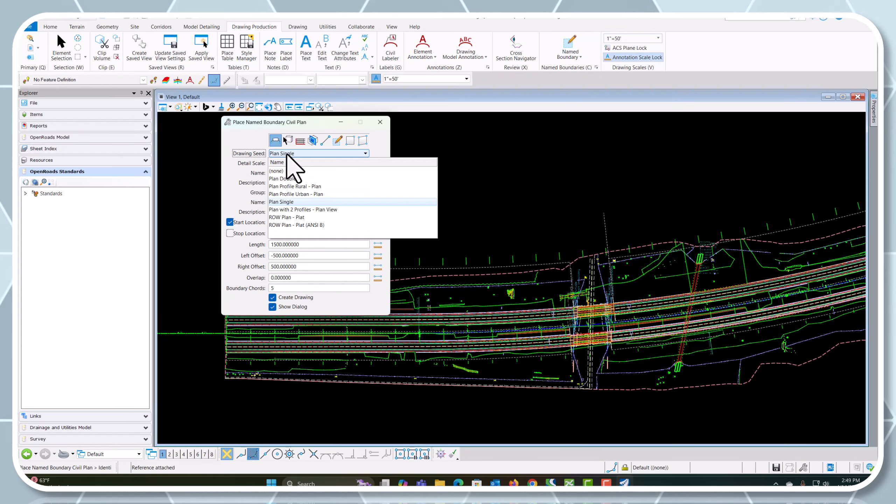
{"action": "left_click", "coordinate": [302, 186]}
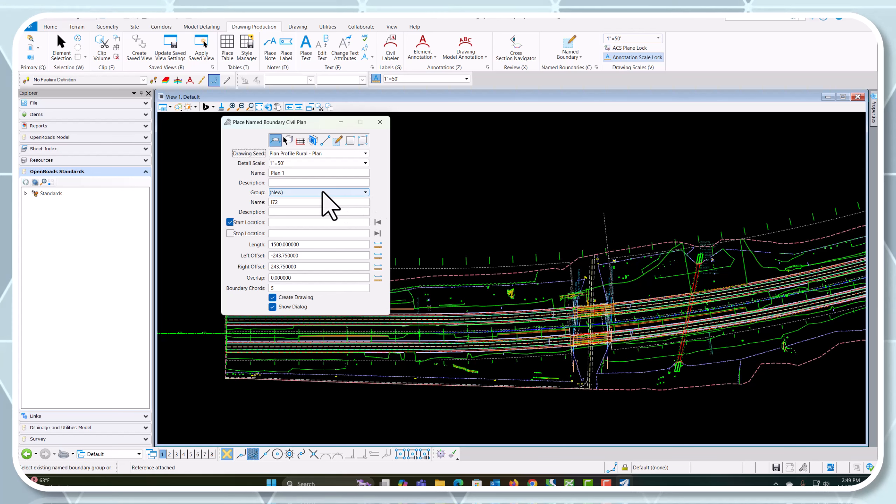
{"action": "left_click", "coordinate": [193, 334]}
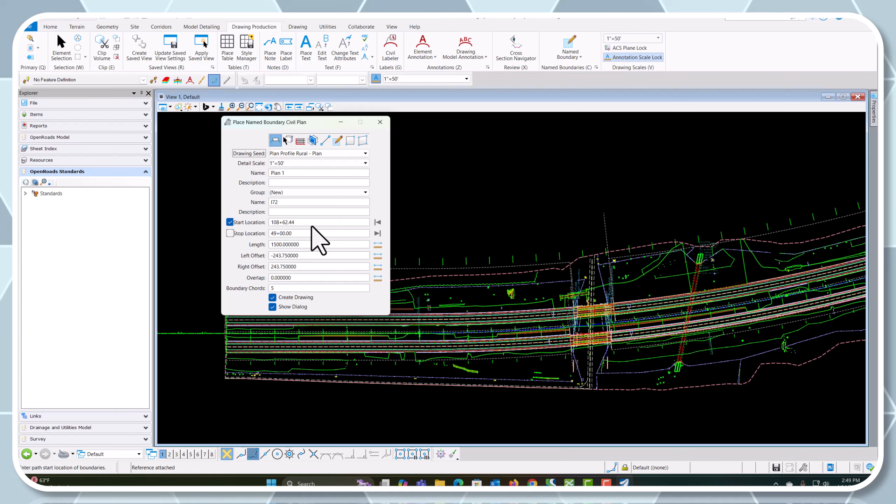
Set the plan boundaries to start at station 108+00.00 and stop at 145+00.00
{"action": "left_click_drag", "start_coordinate": [296, 223], "coordinate": [254, 225]}
{"action": "type", "text": "11"}
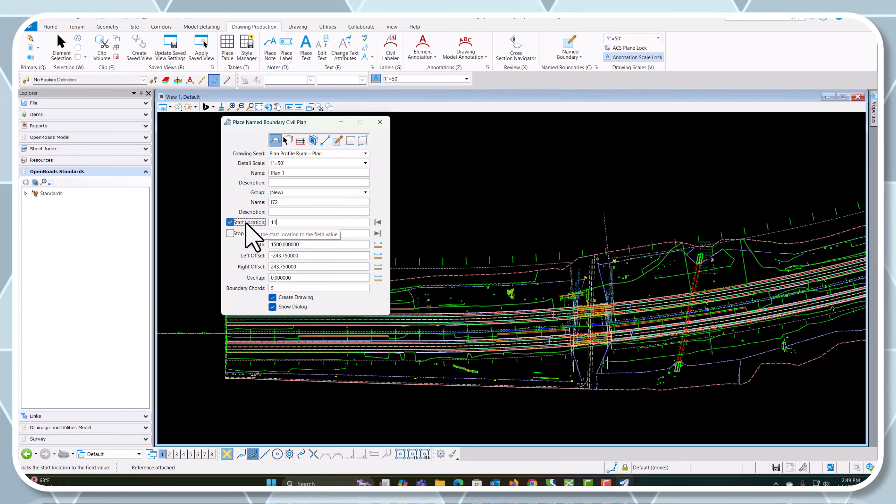
{"action": "key", "text": "BackSpace"}
{"action": "type", "text": "08+00.00"}
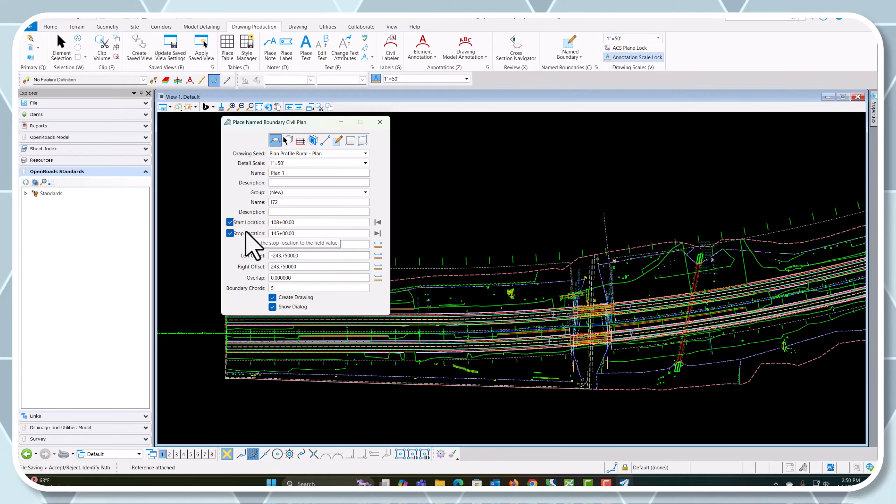
{"action": "key", "text": "Tab"}
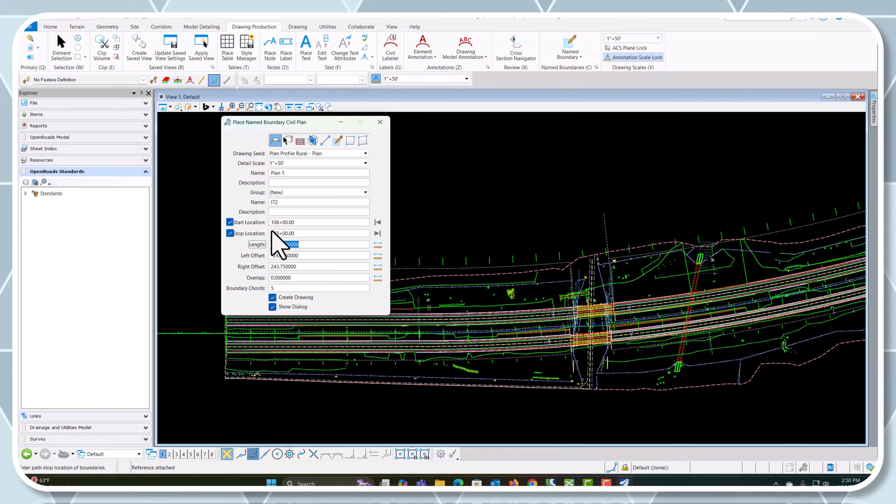
Disable drawing creation and place the plan named boundaries along the I72 alignment
{"action": "left_click", "coordinate": [272, 297]}
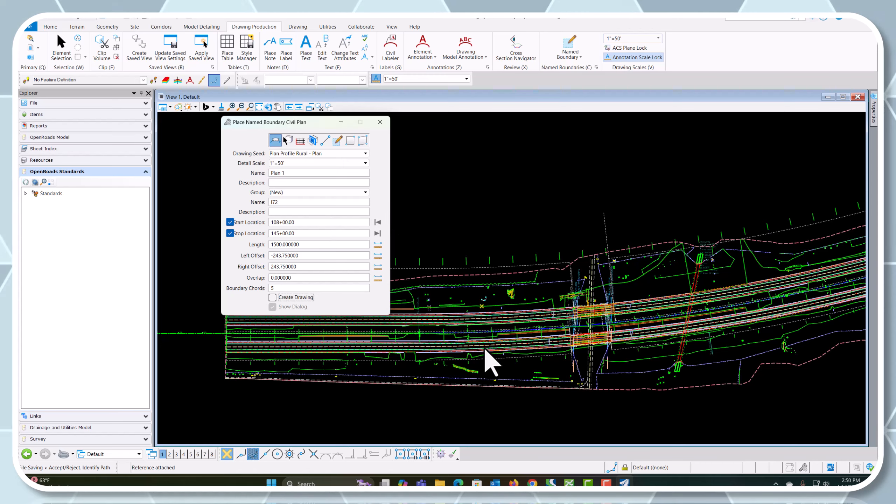
{"action": "scroll", "coordinate": [488, 328], "scroll_direction": "down", "scroll_amount": 2}
{"action": "scroll", "coordinate": [404, 280], "scroll_direction": "down", "scroll_amount": 1}
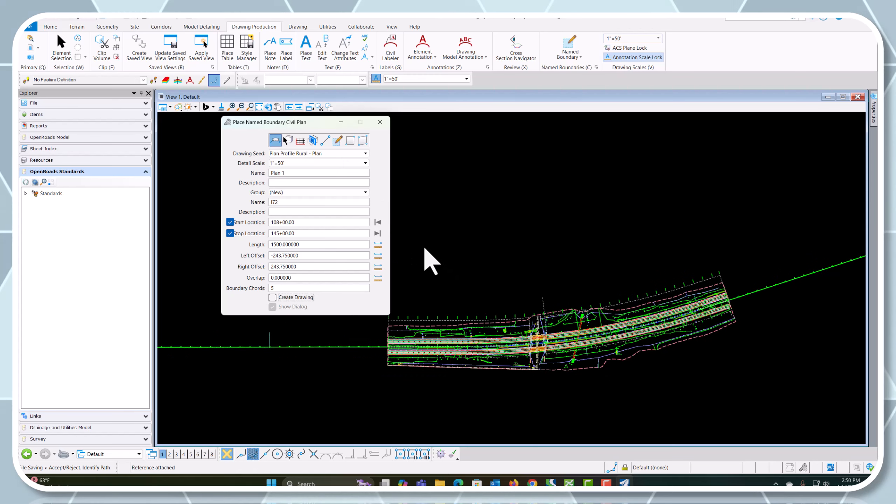
{"action": "left_click", "coordinate": [456, 247]}
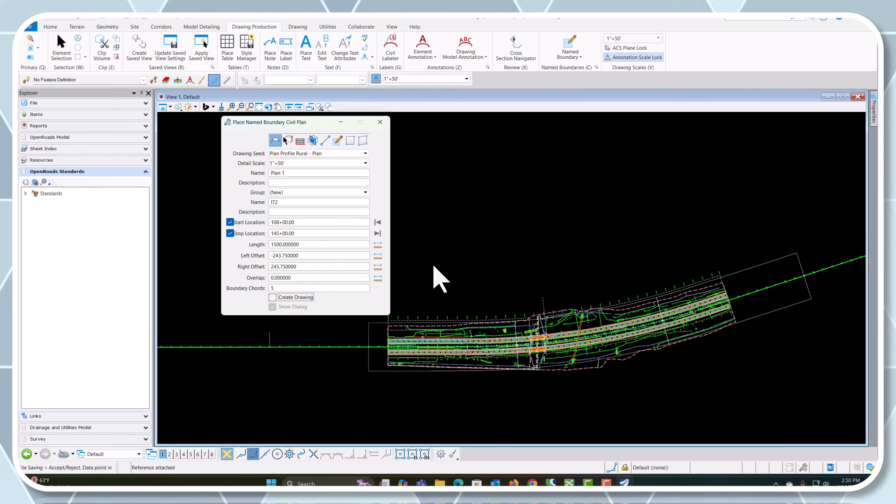
{"action": "left_click", "coordinate": [434, 266]}
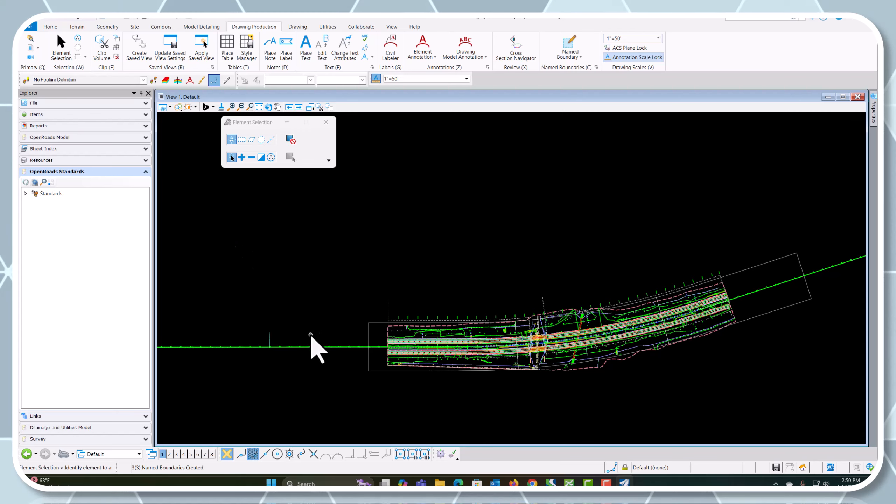
Open the I72 alignment's profile model in View 4 and show the whole alignment in the plan view
{"action": "left_click", "coordinate": [313, 346]}
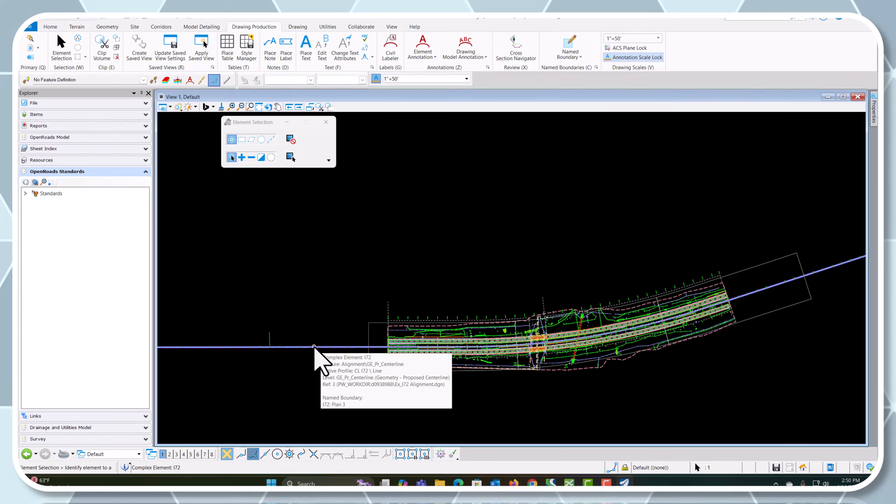
{"action": "left_click", "coordinate": [315, 347]}
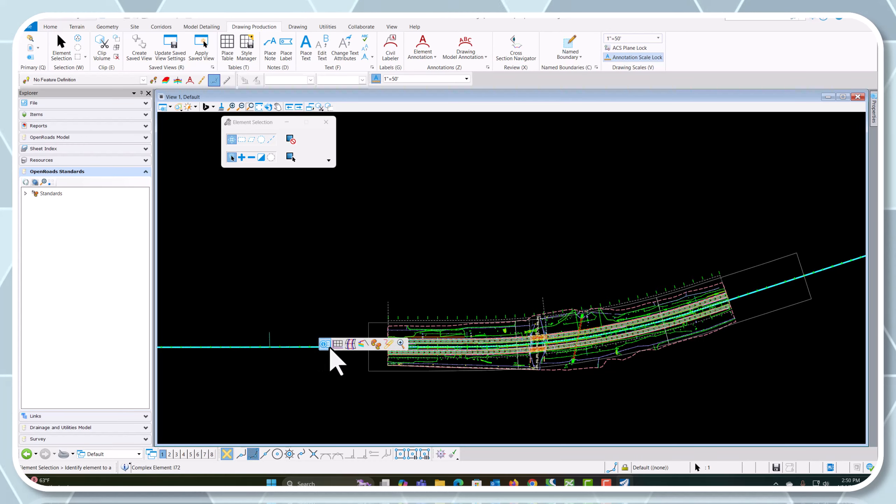
{"action": "left_click", "coordinate": [338, 343]}
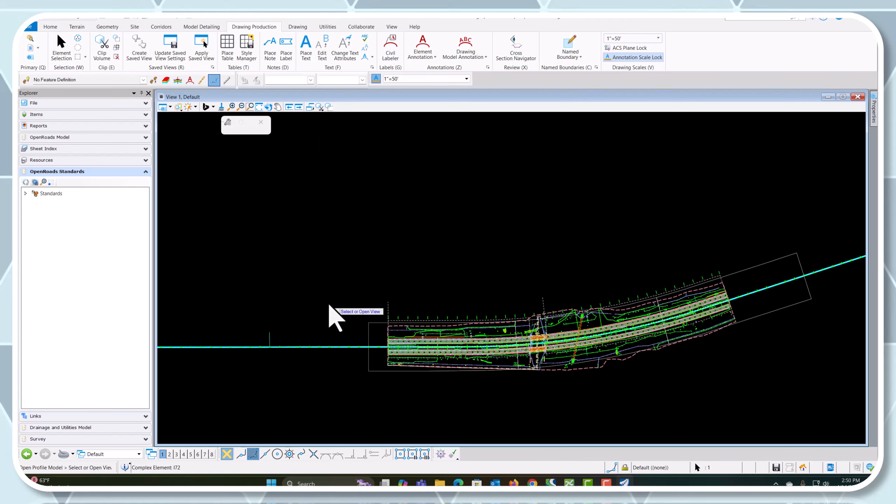
{"action": "left_click", "coordinate": [183, 454]}
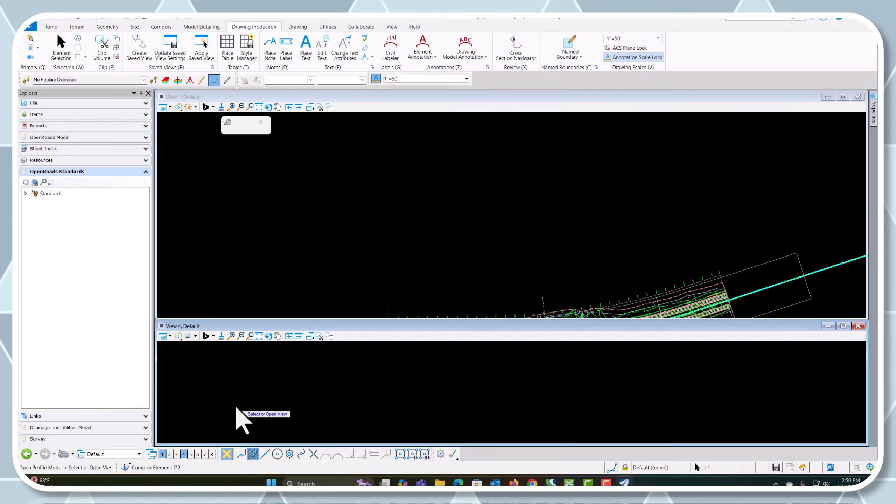
{"action": "left_click", "coordinate": [254, 383]}
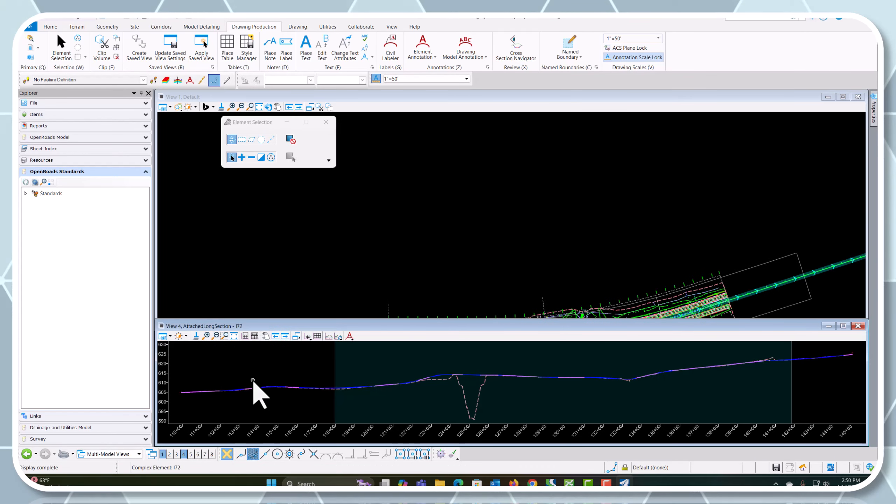
{"action": "scroll", "coordinate": [429, 279], "scroll_direction": "up", "scroll_amount": 3}
{"action": "scroll", "coordinate": [395, 247], "scroll_direction": "down", "scroll_amount": 1}
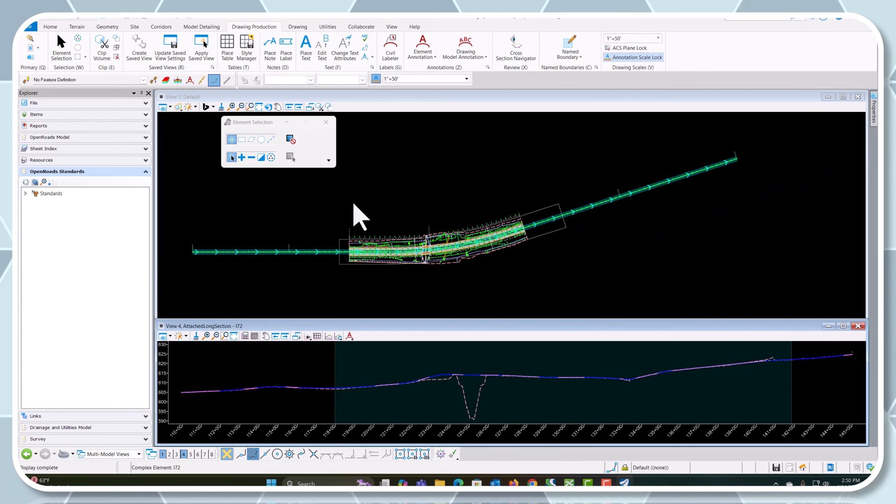
Start a civil profile named boundary with the Plan Profile Rural - Profile drawing seed
{"action": "left_click", "coordinate": [472, 288]}
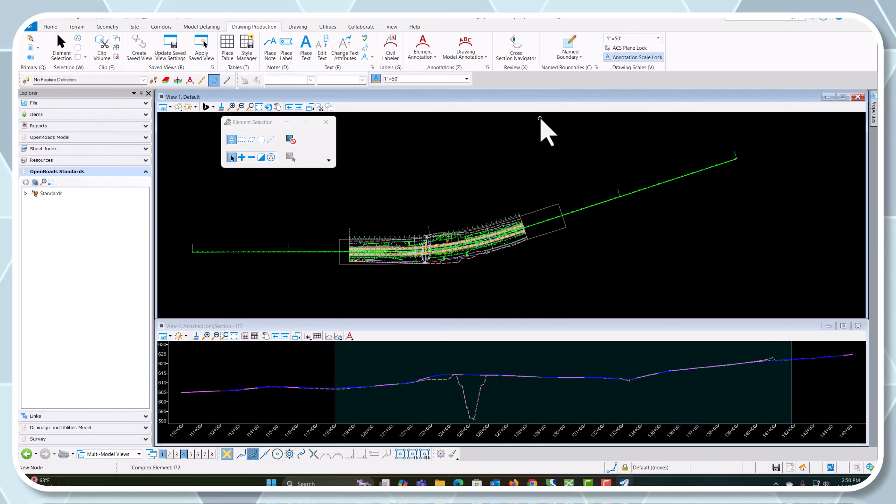
{"action": "left_click", "coordinate": [566, 43]}
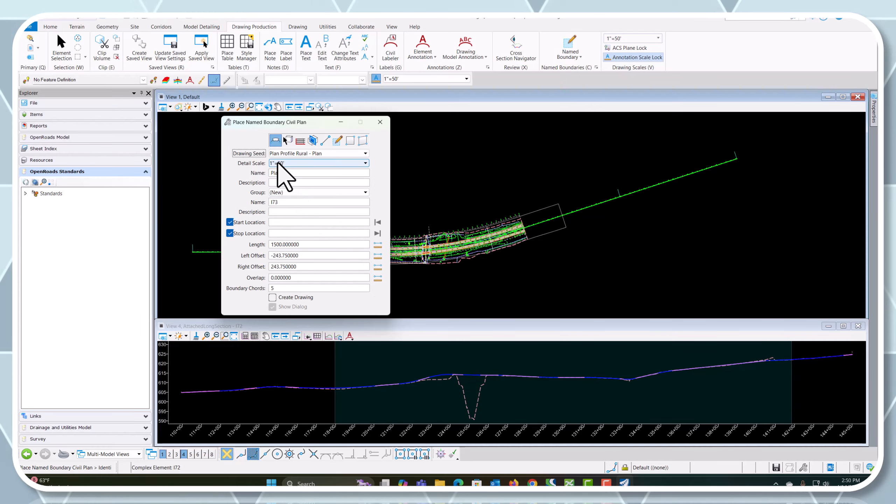
{"action": "left_click", "coordinate": [299, 142]}
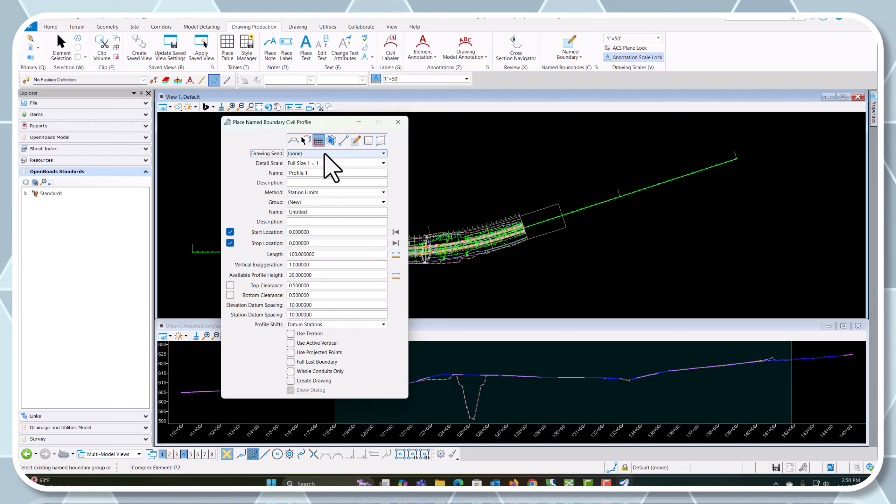
{"action": "left_click", "coordinate": [325, 154]}
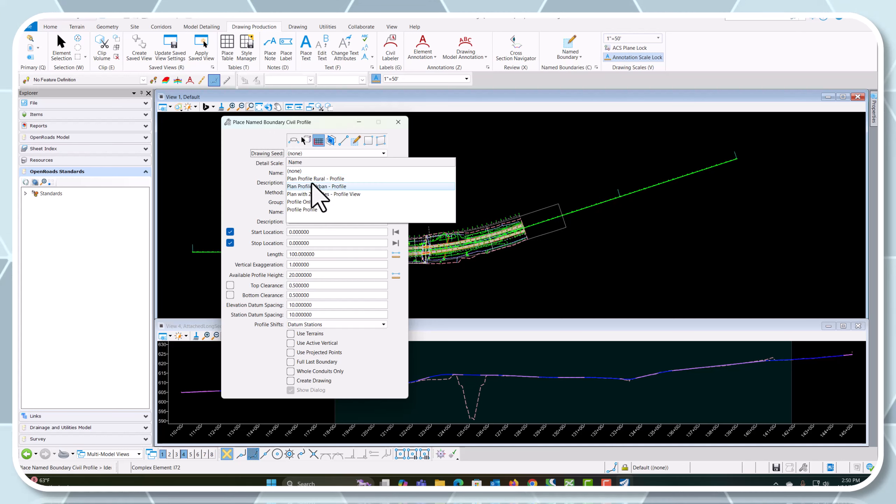
{"action": "left_click", "coordinate": [335, 179]}
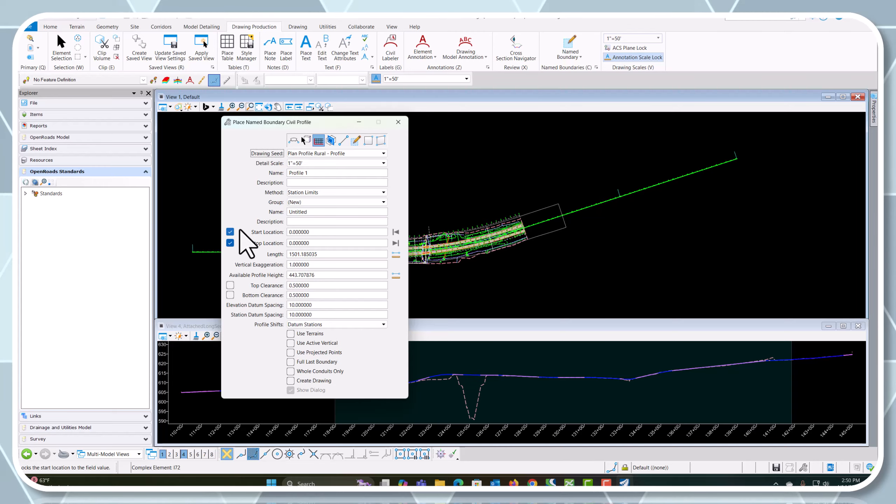
{"action": "left_click_drag", "start_coordinate": [256, 122], "coordinate": [672, 125]}
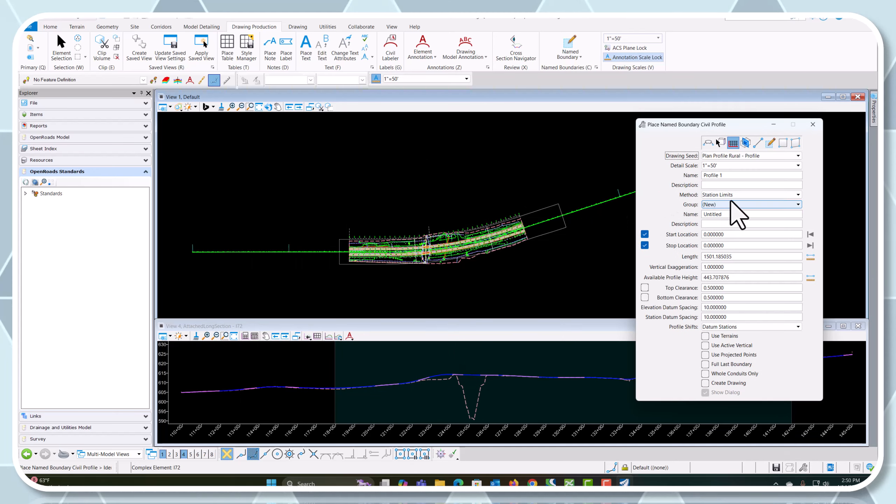
Base the profile boundaries on the I72 plan group with the From Plan Group method and identify the I72 profile
{"action": "left_click", "coordinate": [758, 197]}
{"action": "left_click", "coordinate": [757, 198]}
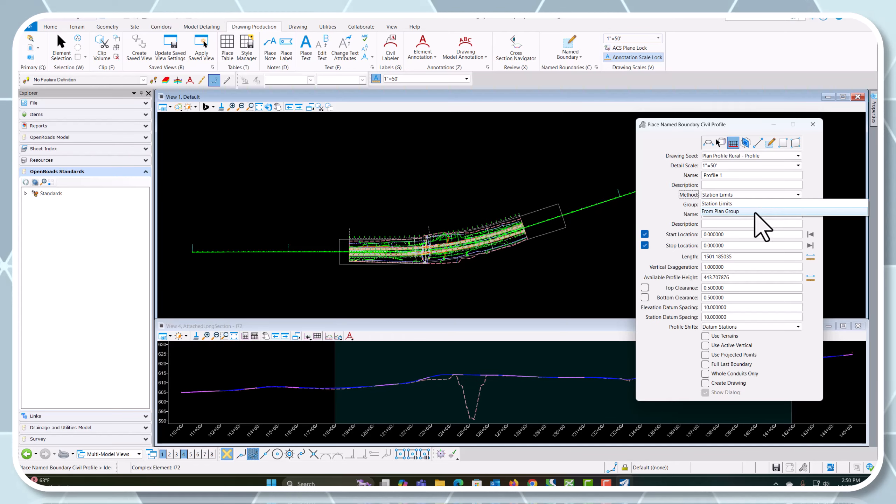
{"action": "left_click", "coordinate": [719, 211]}
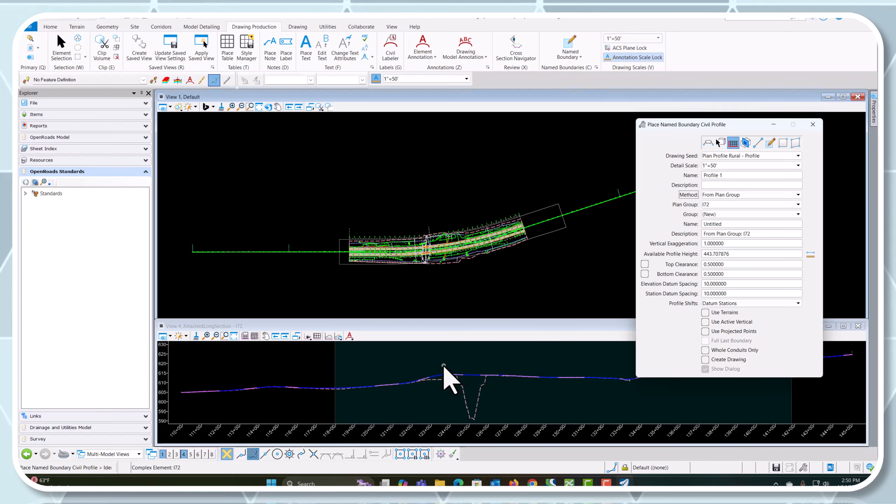
{"action": "left_click", "coordinate": [436, 375]}
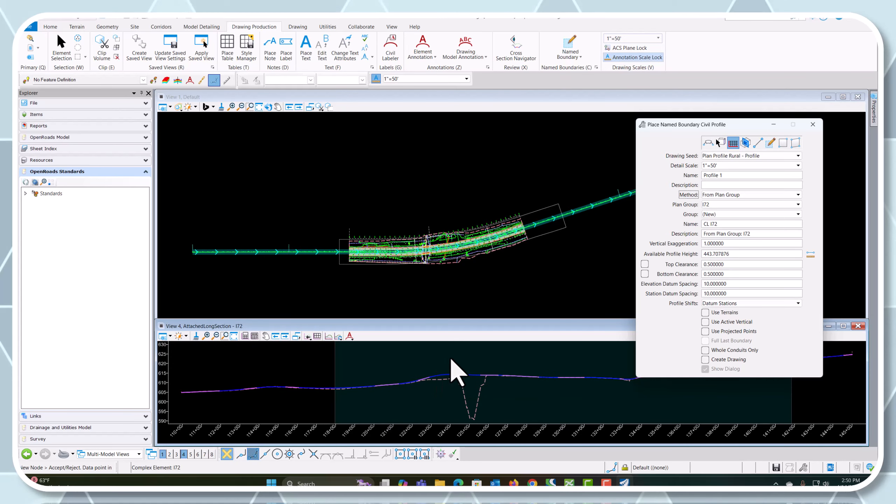
Enable Use Terrains, Use Active Vertical and Use Projected Points for the profile boundaries
{"action": "left_click", "coordinate": [706, 313]}
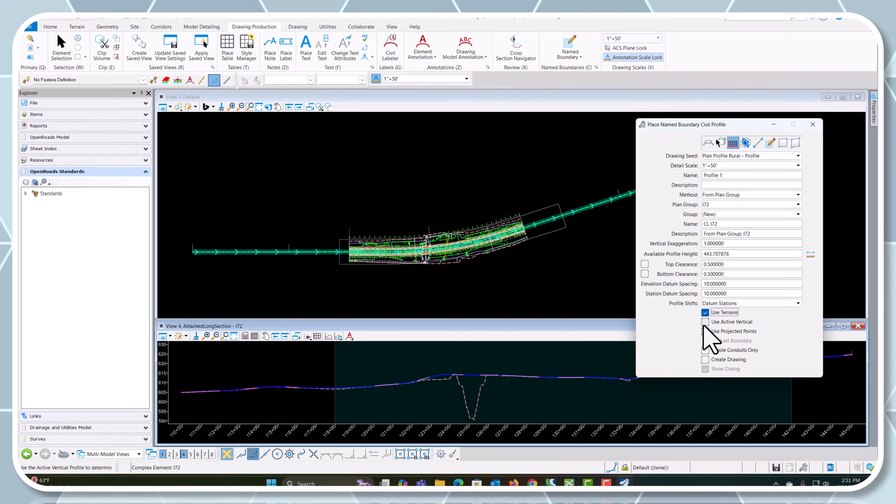
{"action": "left_click", "coordinate": [705, 331]}
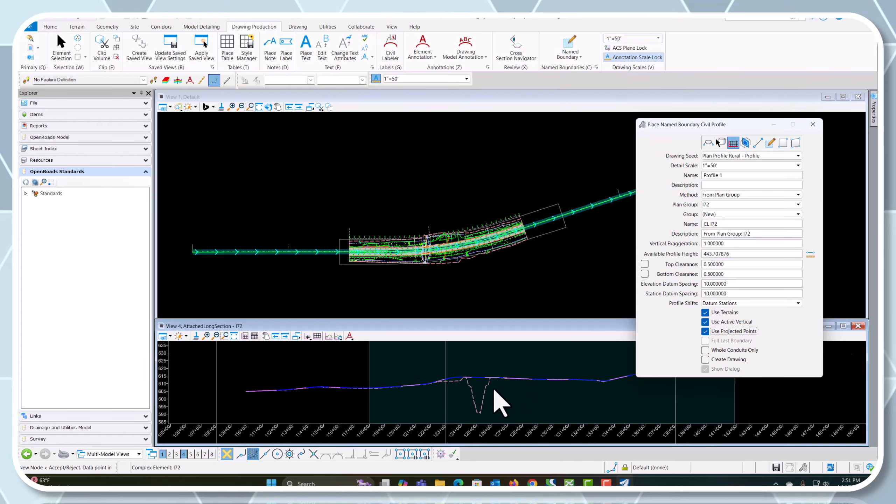
{"action": "scroll", "coordinate": [487, 397], "scroll_direction": "down", "scroll_amount": 4}
{"action": "scroll", "coordinate": [464, 386], "scroll_direction": "down", "scroll_amount": 2}
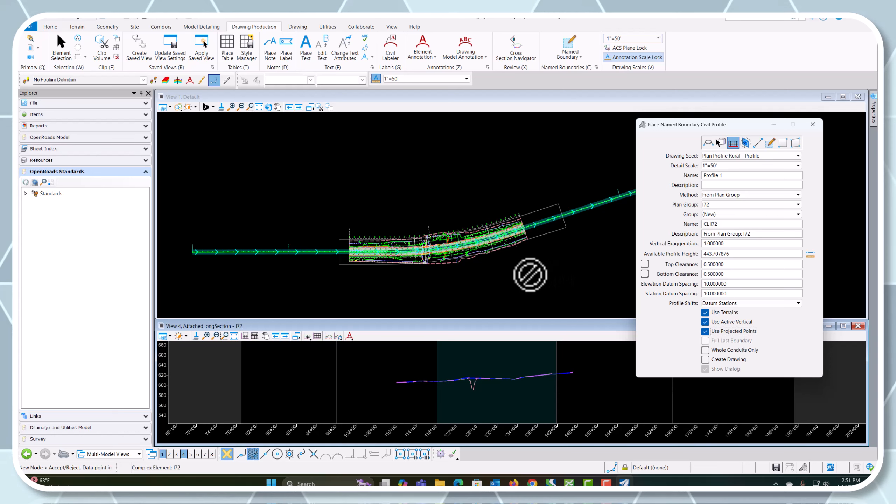
Restart the civil profile named boundary placement with the Plan Profile Rural - Profile drawing seed
{"action": "left_click", "coordinate": [808, 127]}
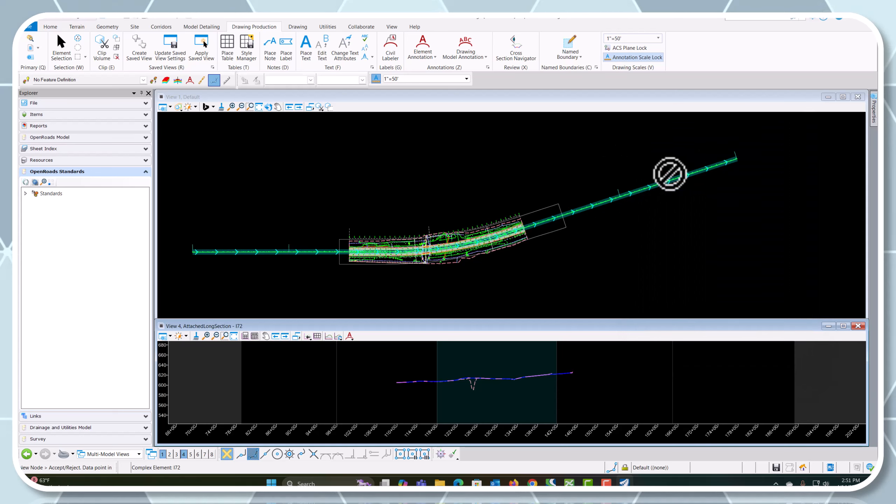
{"action": "left_click", "coordinate": [61, 46]}
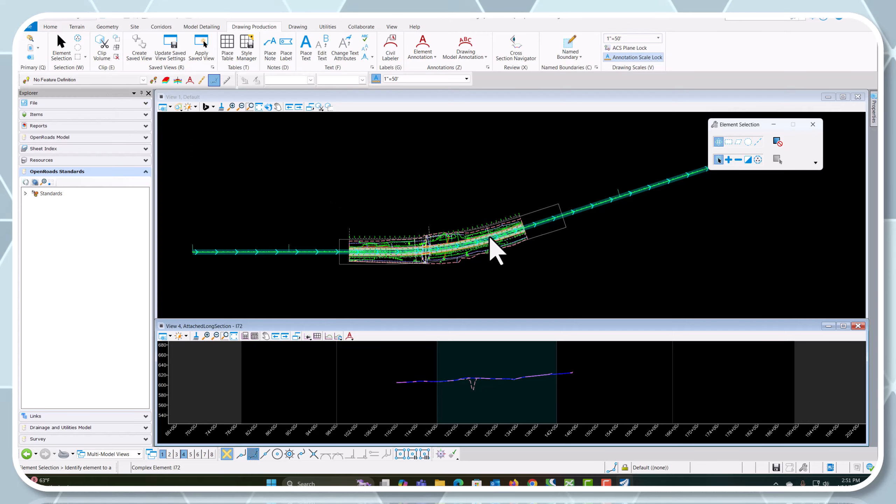
{"action": "left_click", "coordinate": [495, 255]}
{"action": "left_click", "coordinate": [572, 51]}
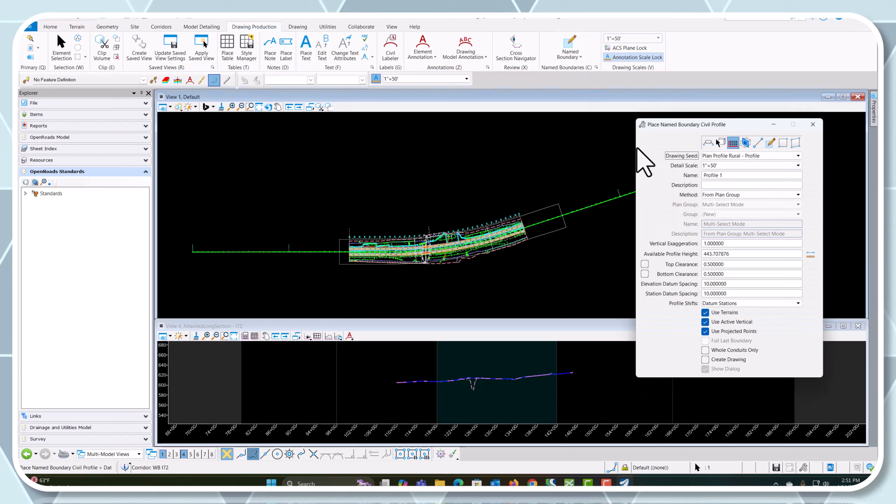
{"action": "left_click", "coordinate": [740, 156]}
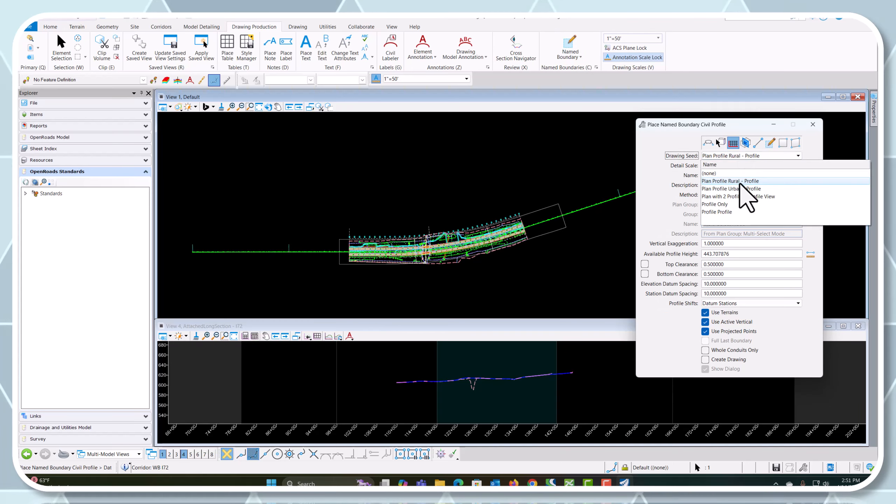
{"action": "left_click", "coordinate": [731, 185]}
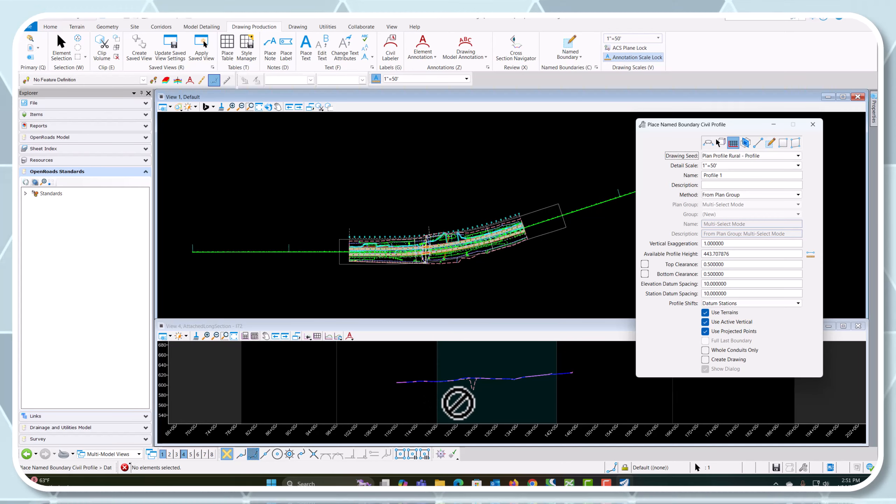
Disable Use Projected Points and identify the I72 profile in View 4 as the boundary path
{"action": "left_click", "coordinate": [705, 332]}
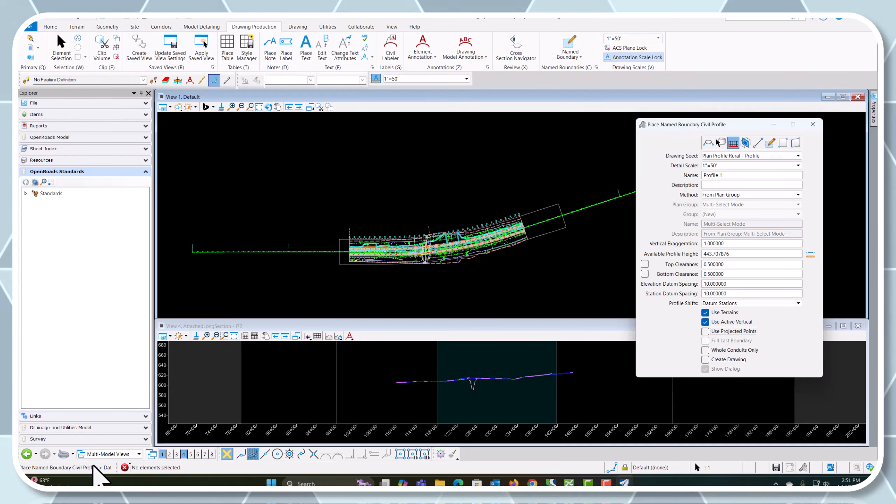
{"action": "scroll", "coordinate": [417, 373], "scroll_direction": "up", "scroll_amount": 4}
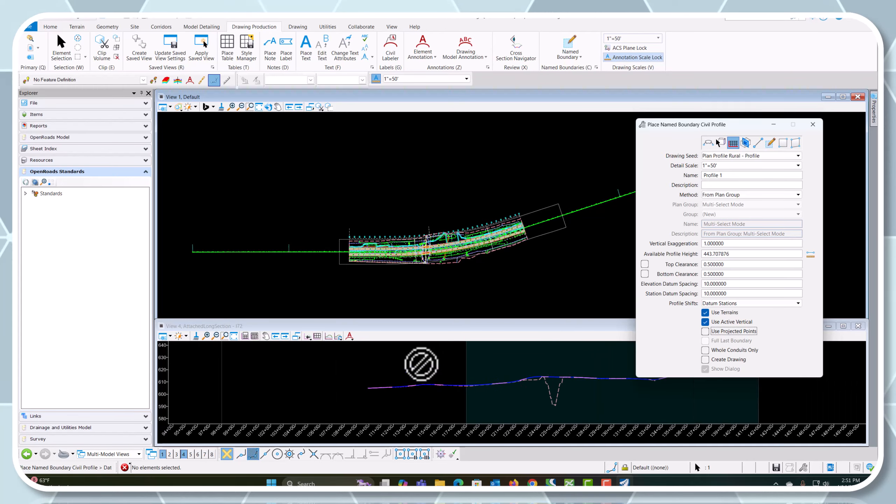
{"action": "left_click", "coordinate": [462, 335]}
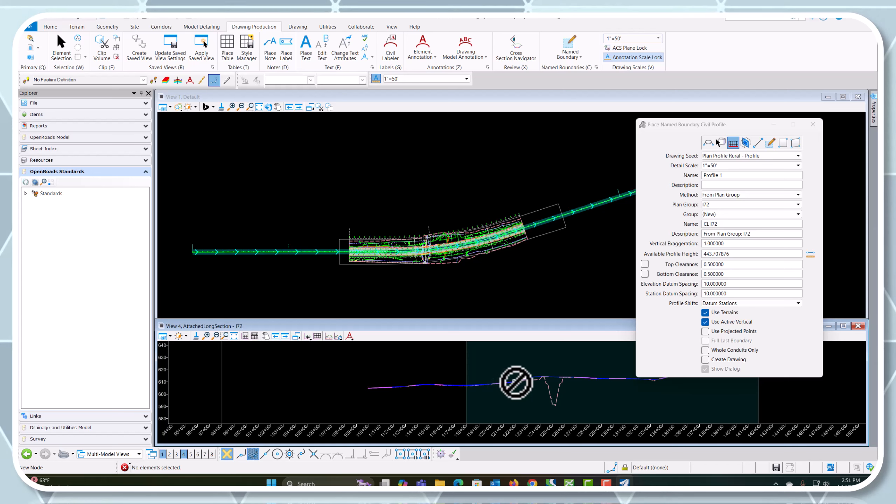
{"action": "scroll", "coordinate": [473, 380], "scroll_direction": "down", "scroll_amount": 4}
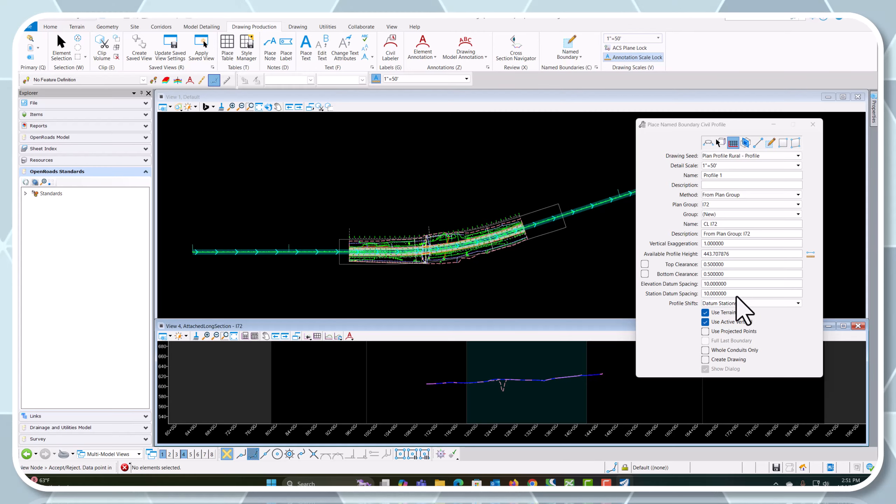
Set the vertical exaggeration of the profile boundaries to 10
{"action": "left_click", "coordinate": [686, 254]}
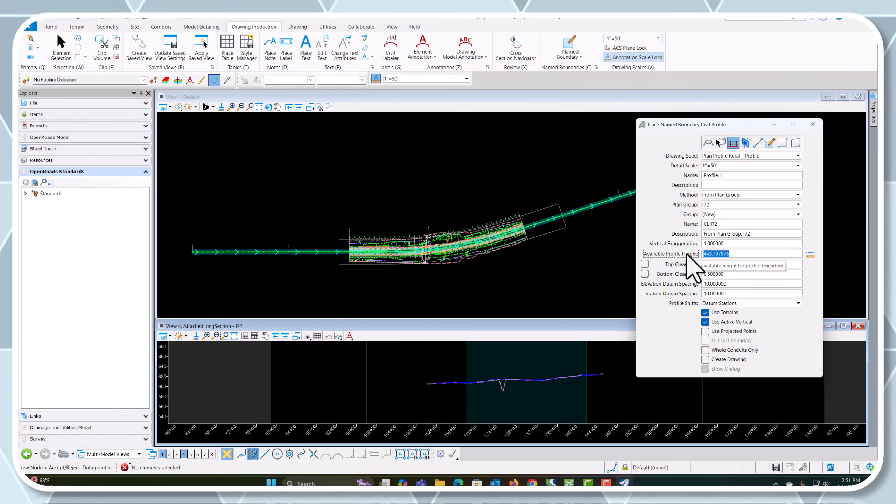
{"action": "left_click", "coordinate": [726, 243]}
{"action": "left_click_drag", "start_coordinate": [723, 242], "coordinate": [675, 243]}
{"action": "type", "text": "1"}
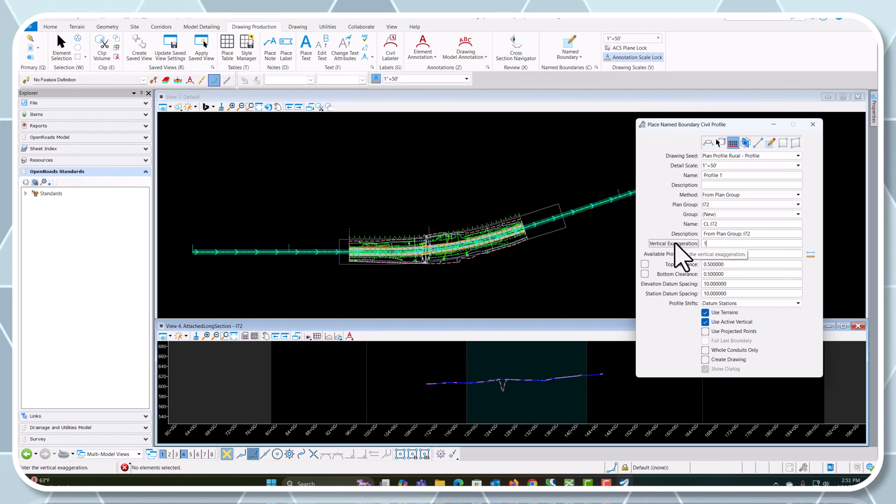
{"action": "key", "text": "Tab"}
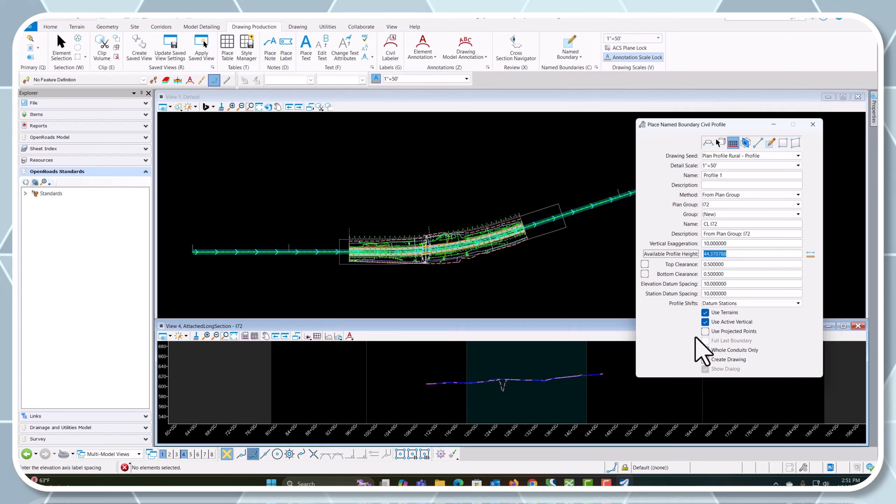
{"action": "scroll", "coordinate": [433, 400], "scroll_direction": "up", "scroll_amount": 1}
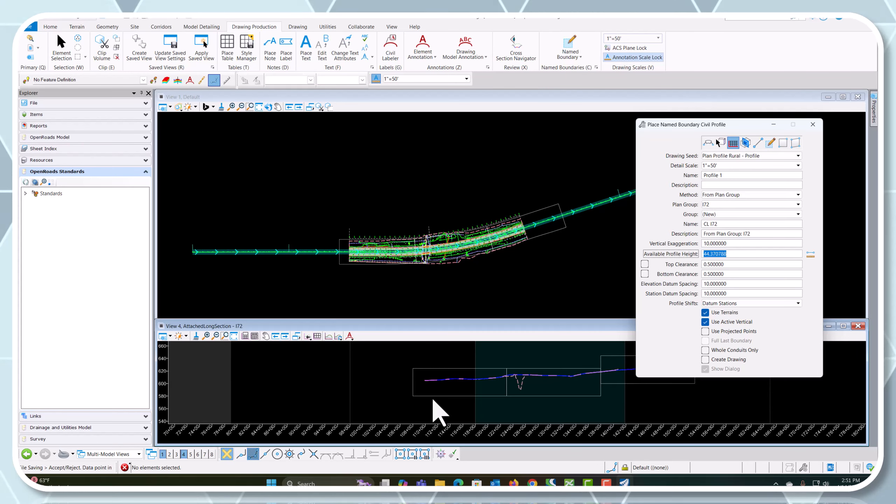
Enable top and bottom clearance and drawing creation with its dialog, and place the profile named boundaries along I72
{"action": "left_click", "coordinate": [644, 264]}
{"action": "left_click", "coordinate": [644, 274]}
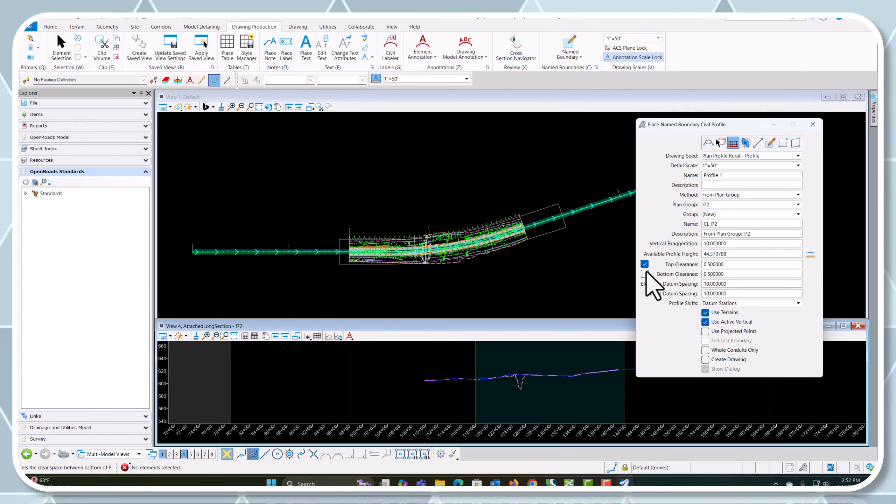
{"action": "scroll", "coordinate": [414, 376], "scroll_direction": "down", "scroll_amount": 2}
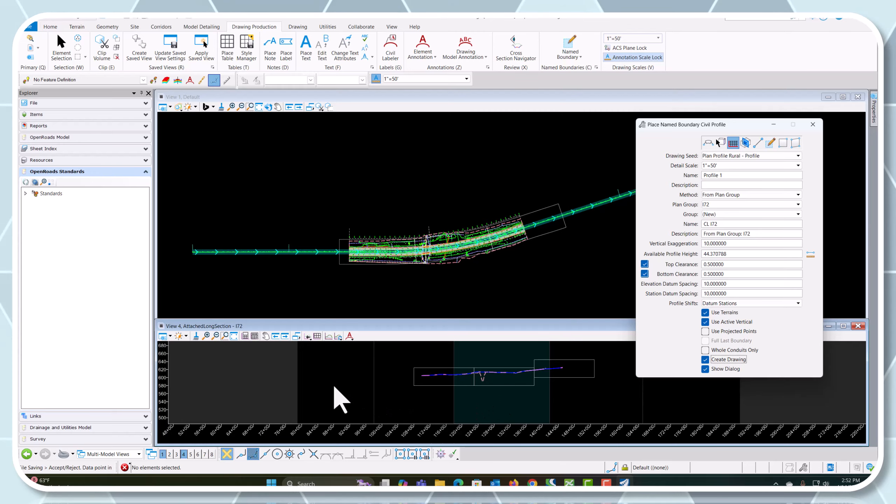
{"action": "scroll", "coordinate": [321, 392], "scroll_direction": "down", "scroll_amount": 2}
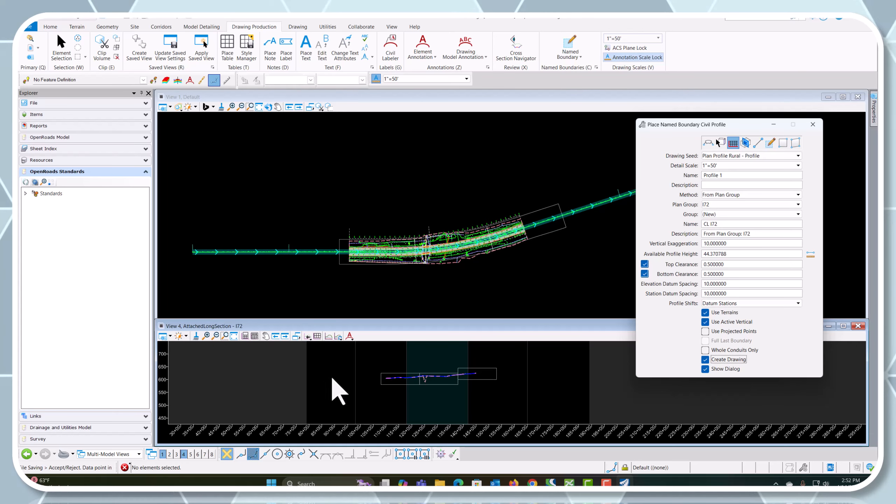
{"action": "left_click", "coordinate": [336, 379]}
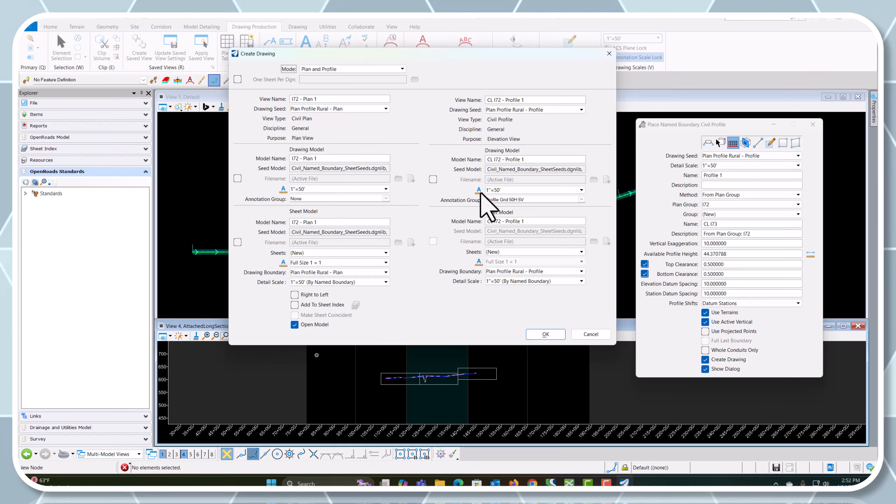
Assign the Plan Annotation D6 annotation group to the plan drawing model and create the plan and profile drawings and sheets
{"action": "left_click", "coordinate": [384, 198]}
{"action": "left_click", "coordinate": [293, 212]}
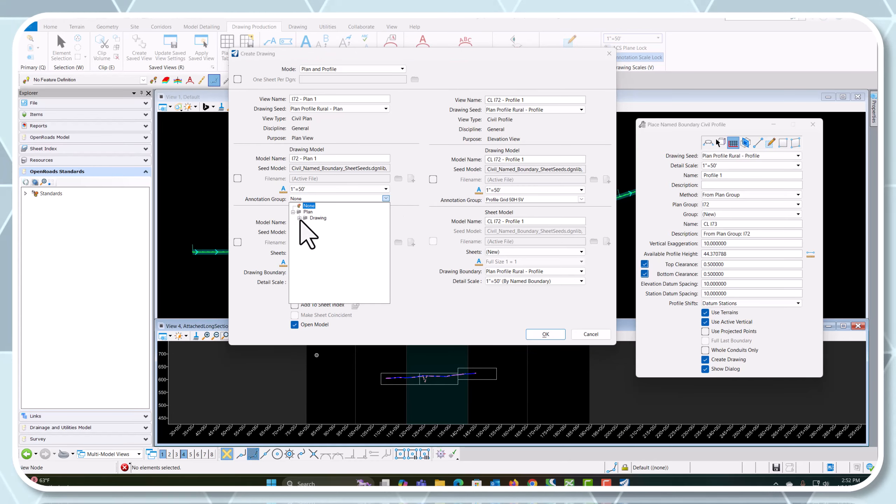
{"action": "left_click", "coordinate": [299, 218]}
{"action": "left_click", "coordinate": [335, 242]}
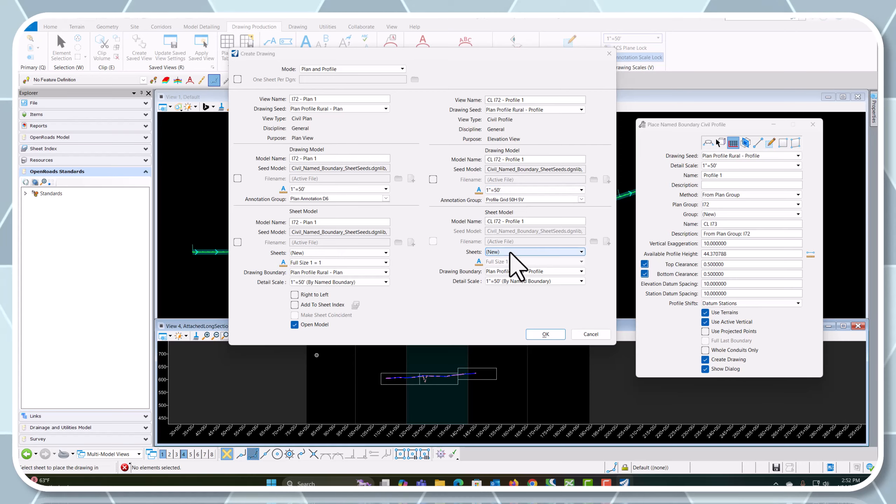
{"action": "left_click", "coordinate": [543, 335]}
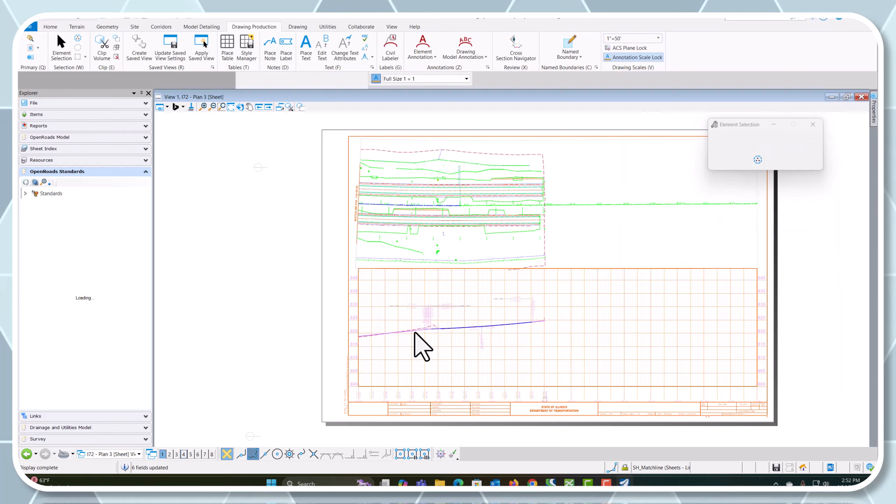
Inspect the I72 - Plan 3 sheet's profile, and open the I72 - Plan 2 sheet to examine its bridge area
{"action": "scroll", "coordinate": [409, 317], "scroll_direction": "up", "scroll_amount": 3}
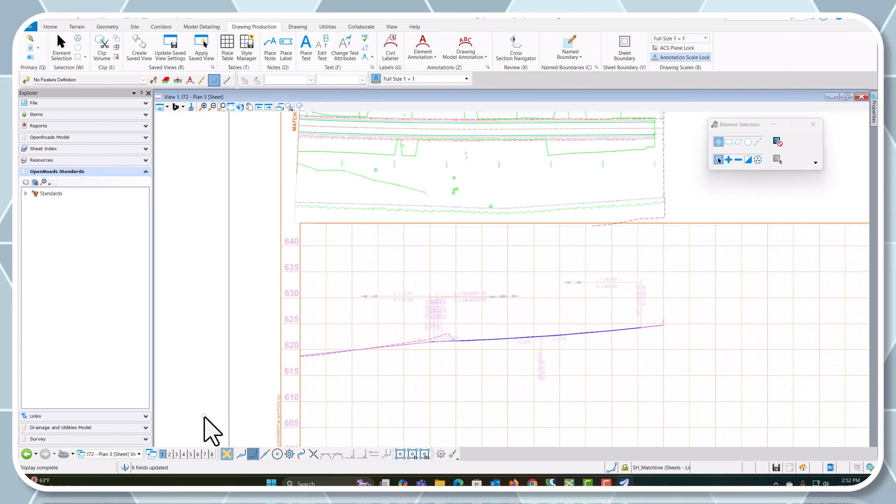
{"action": "left_click", "coordinate": [127, 455]}
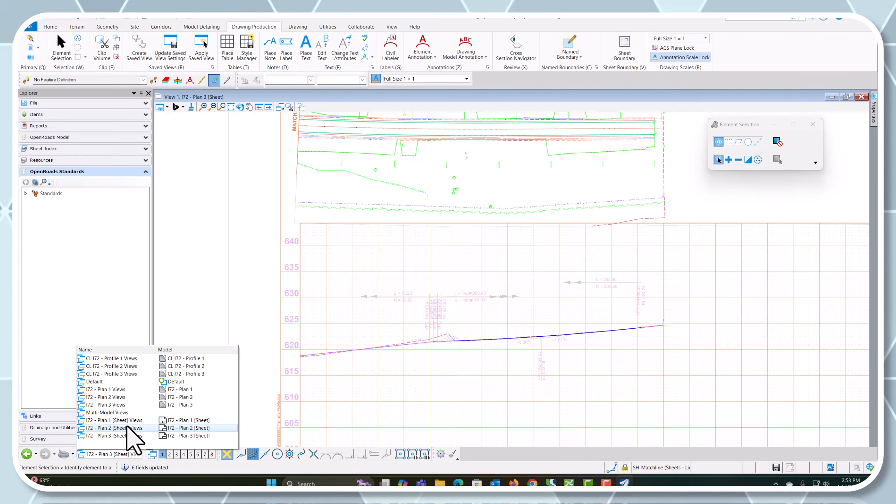
{"action": "left_click", "coordinate": [126, 427]}
{"action": "scroll", "coordinate": [298, 226], "scroll_direction": "up", "scroll_amount": 3}
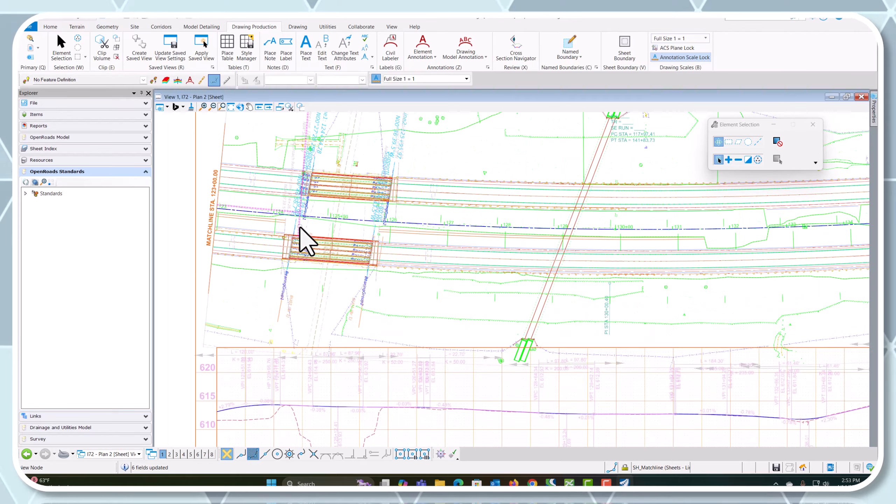
Examine the plan view and profile across the I72 - Plan 2 sheet, from the bridge area to the full sheet layout
{"action": "scroll", "coordinate": [305, 240], "scroll_direction": "down", "scroll_amount": 3}
{"action": "scroll", "coordinate": [423, 276], "scroll_direction": "up", "scroll_amount": 3}
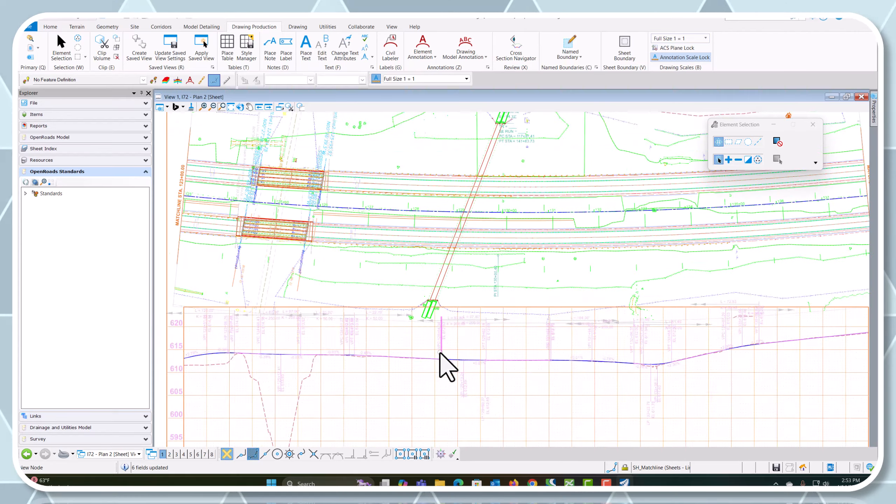
{"action": "scroll", "coordinate": [409, 367], "scroll_direction": "down", "scroll_amount": 3}
{"action": "scroll", "coordinate": [353, 346], "scroll_direction": "up", "scroll_amount": 3}
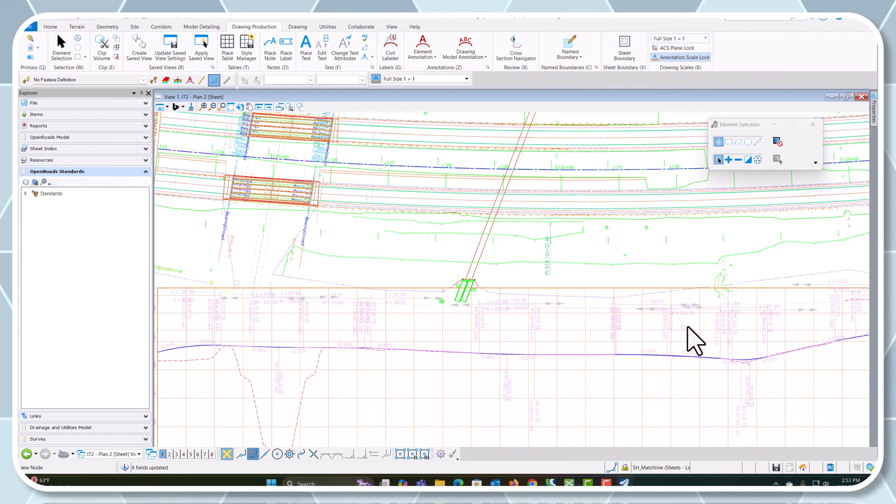
{"action": "scroll", "coordinate": [670, 335], "scroll_direction": "down", "scroll_amount": 3}
{"action": "scroll", "coordinate": [734, 329], "scroll_direction": "up", "scroll_amount": 2}
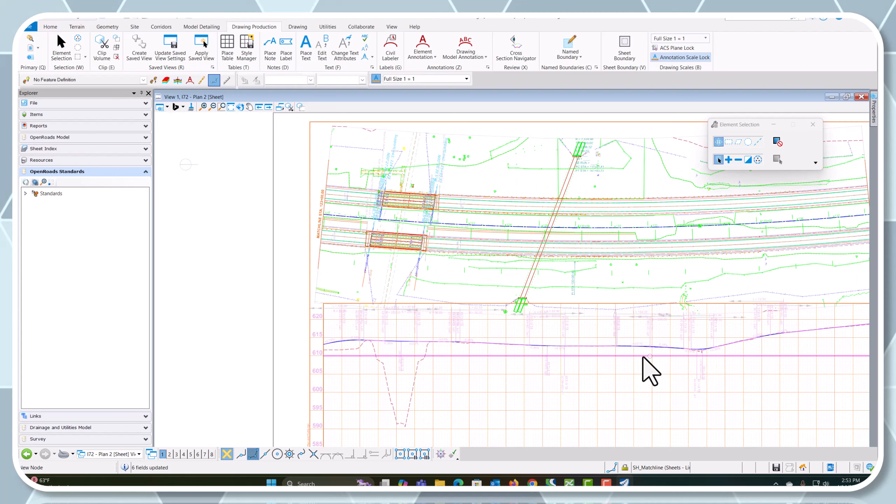
{"action": "scroll", "coordinate": [372, 353], "scroll_direction": "down", "scroll_amount": 2}
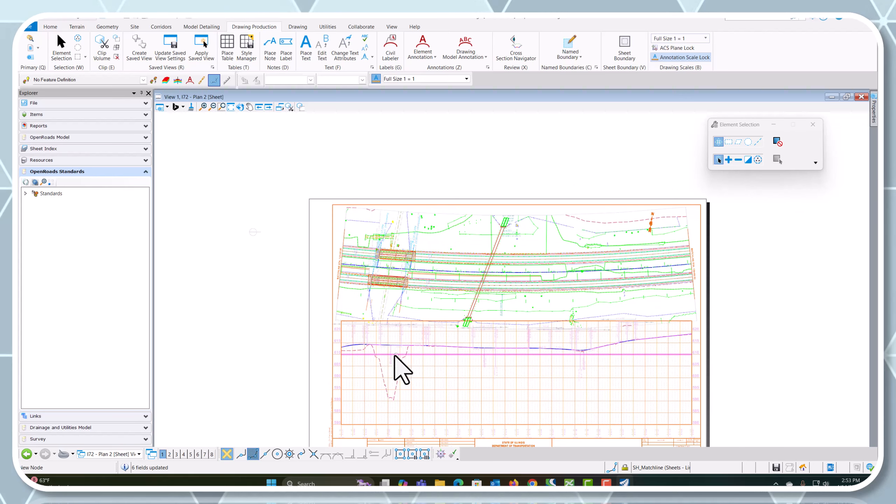
{"action": "scroll", "coordinate": [566, 346], "scroll_direction": "up", "scroll_amount": 3}
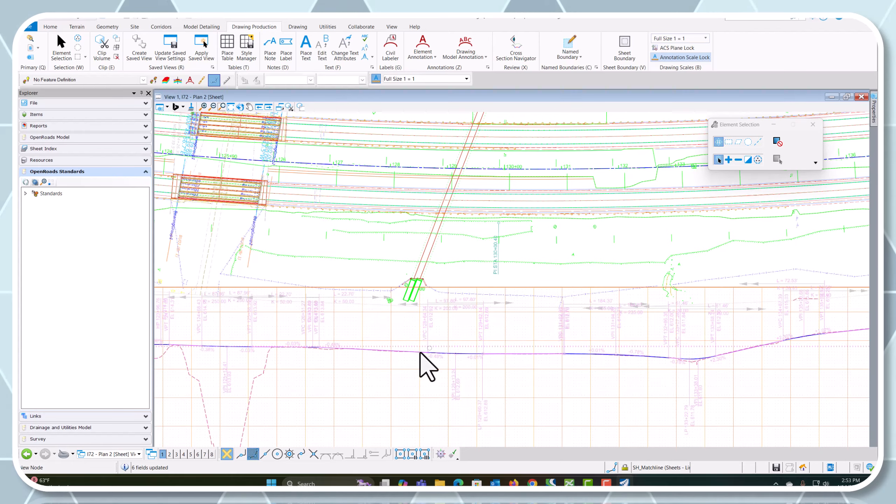
{"action": "scroll", "coordinate": [372, 338], "scroll_direction": "down", "scroll_amount": 3}
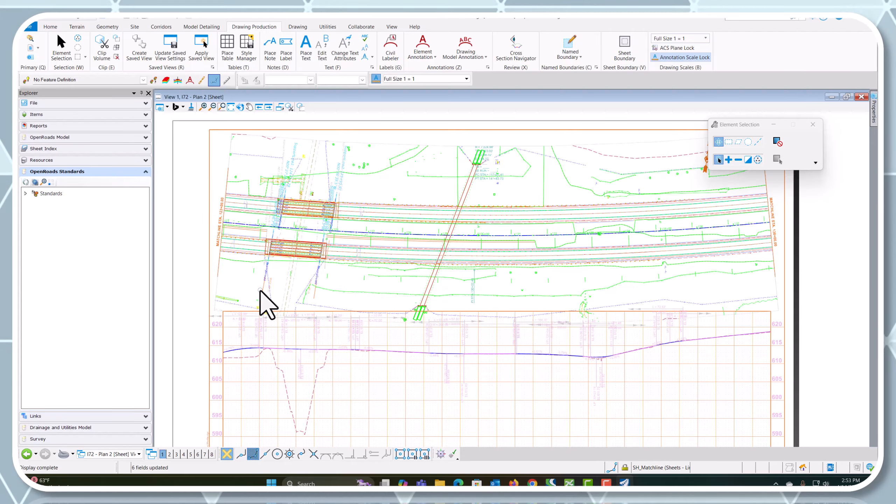
{"action": "scroll", "coordinate": [319, 353], "scroll_direction": "down", "scroll_amount": 3}
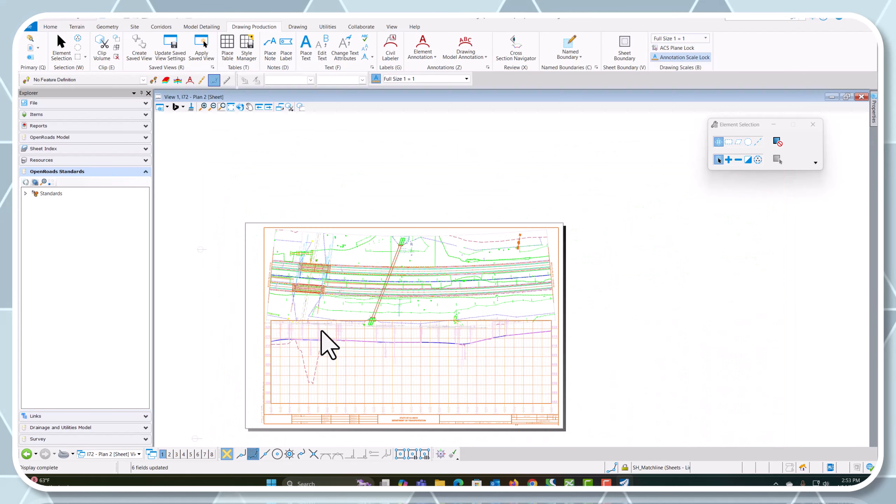
Open the I72 - Plan 1 sheet to examine its profile, and open the I72 - Plan 1 drawing model
{"action": "left_click", "coordinate": [100, 454]}
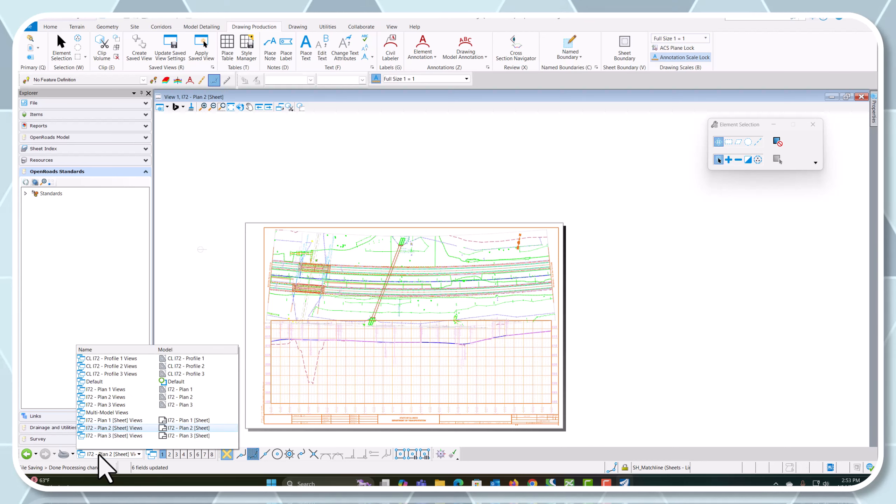
{"action": "left_click", "coordinate": [121, 421]}
{"action": "scroll", "coordinate": [392, 304], "scroll_direction": "up", "scroll_amount": 3}
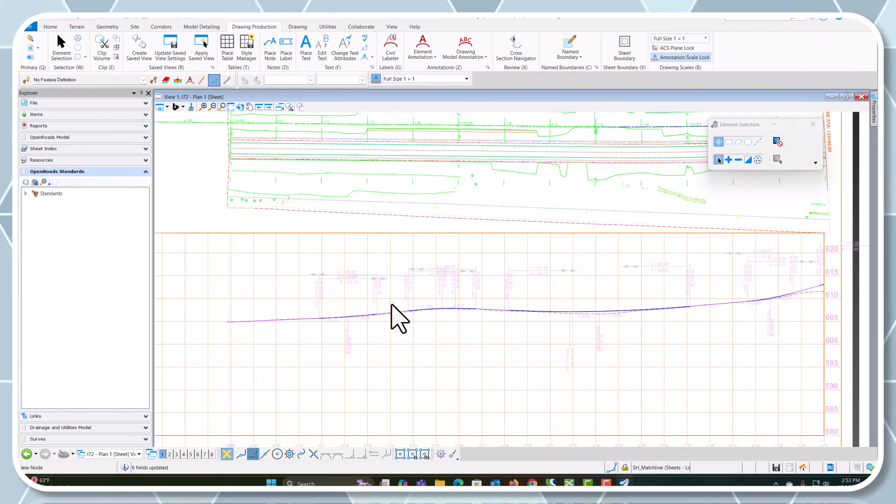
{"action": "scroll", "coordinate": [393, 301], "scroll_direction": "down", "scroll_amount": 3}
{"action": "left_click", "coordinate": [102, 454]}
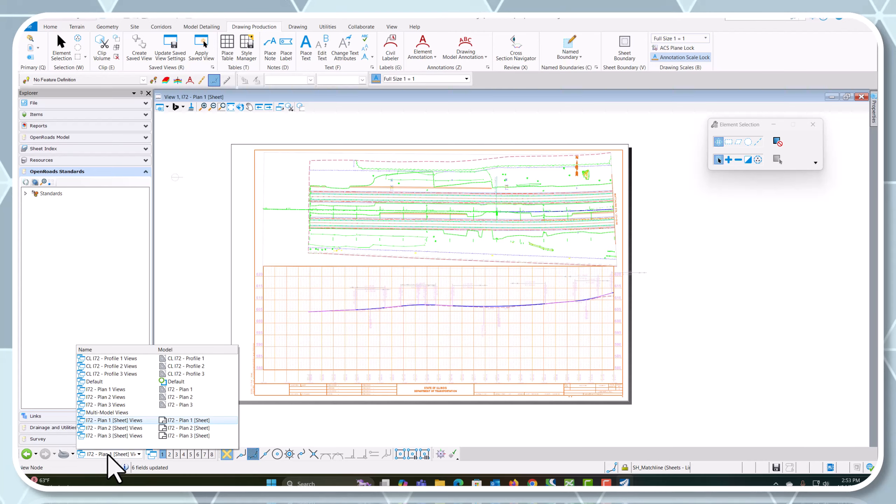
{"action": "left_click", "coordinate": [99, 390]}
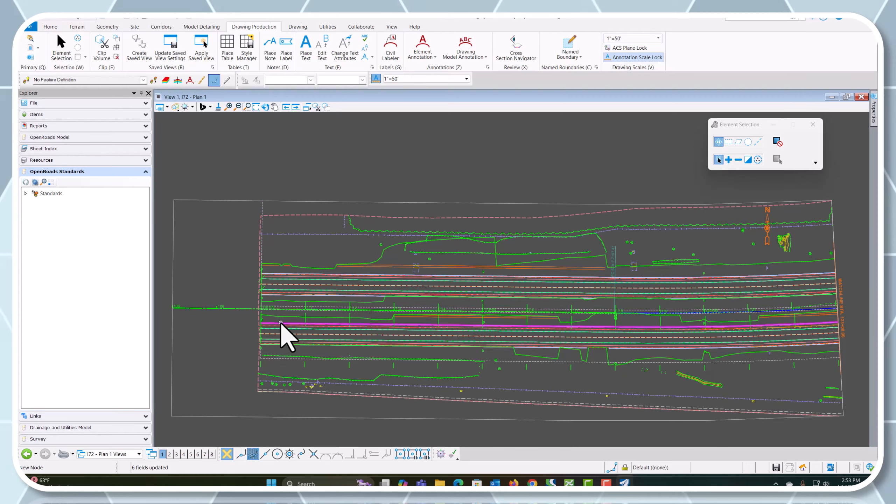
Open the CL I72 - Profile 1 drawing model and turn on fill display for its view
{"action": "left_click", "coordinate": [138, 454]}
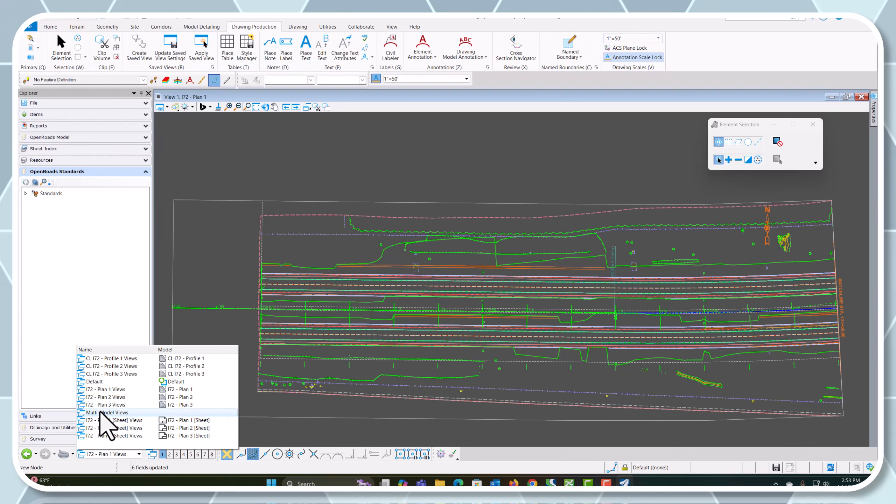
{"action": "left_click", "coordinate": [120, 364]}
{"action": "scroll", "coordinate": [548, 289], "scroll_direction": "up", "scroll_amount": 1}
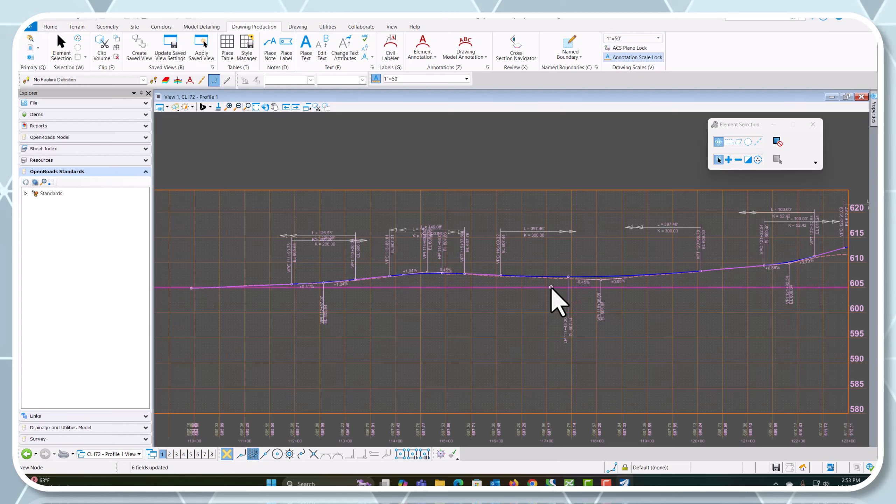
{"action": "scroll", "coordinate": [403, 276], "scroll_direction": "up", "scroll_amount": 1}
{"action": "scroll", "coordinate": [506, 280], "scroll_direction": "down", "scroll_amount": 1}
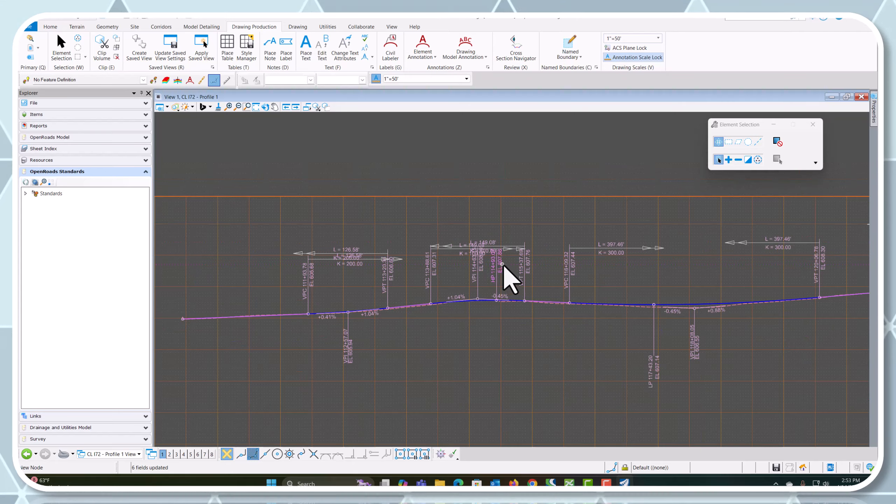
{"action": "scroll", "coordinate": [305, 255], "scroll_direction": "up", "scroll_amount": 1}
{"action": "scroll", "coordinate": [305, 256], "scroll_direction": "up", "scroll_amount": 3}
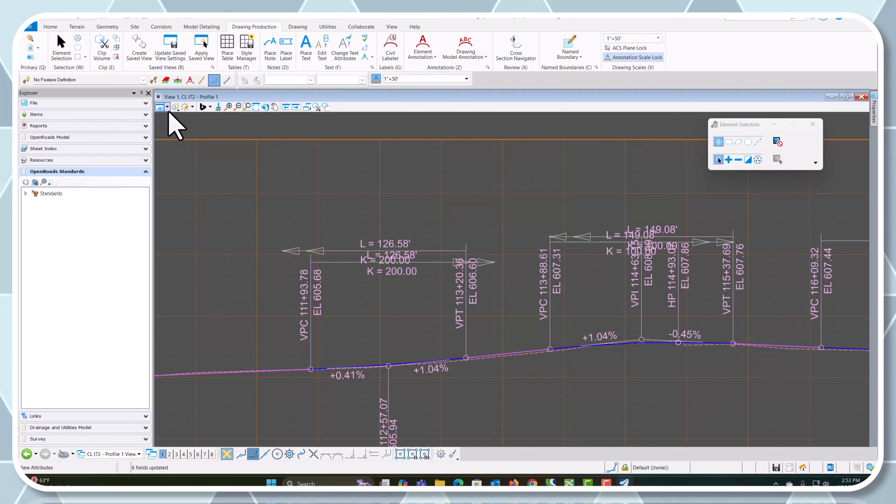
{"action": "key", "text": "ctrl+b"}
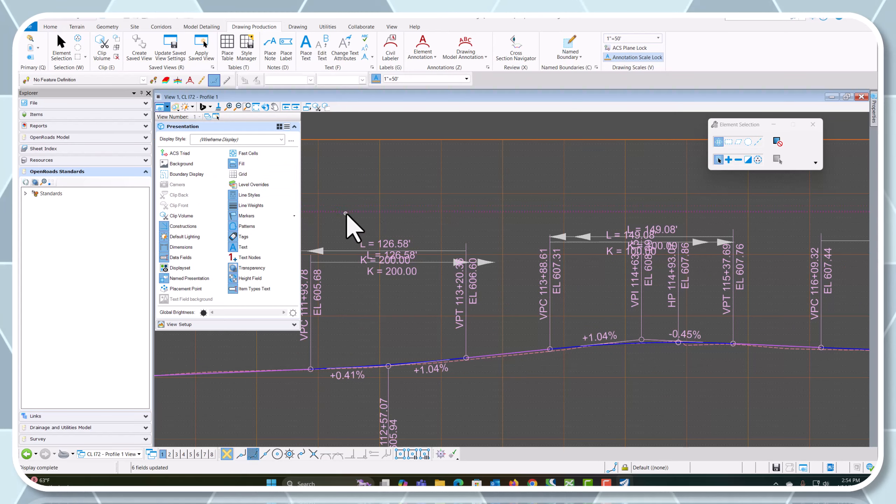
{"action": "key", "text": "ctrl+b"}
{"action": "scroll", "coordinate": [298, 294], "scroll_direction": "down", "scroll_amount": 3}
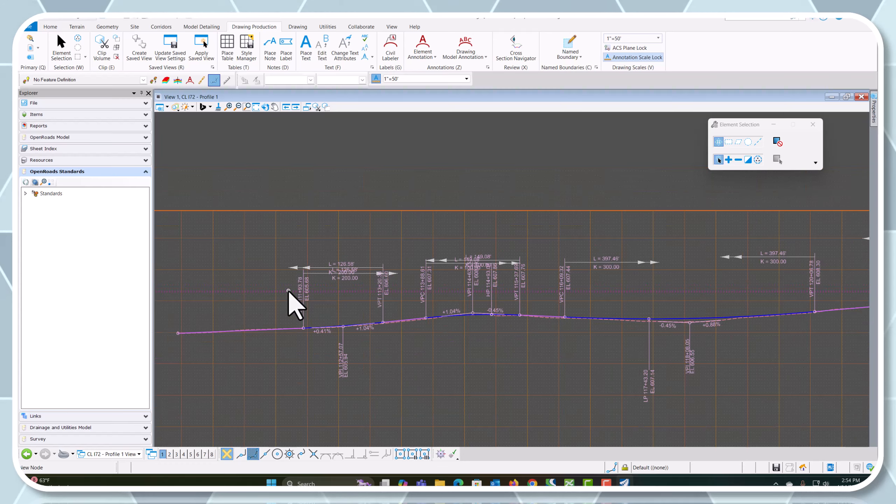
{"action": "scroll", "coordinate": [235, 305], "scroll_direction": "down", "scroll_amount": 3}
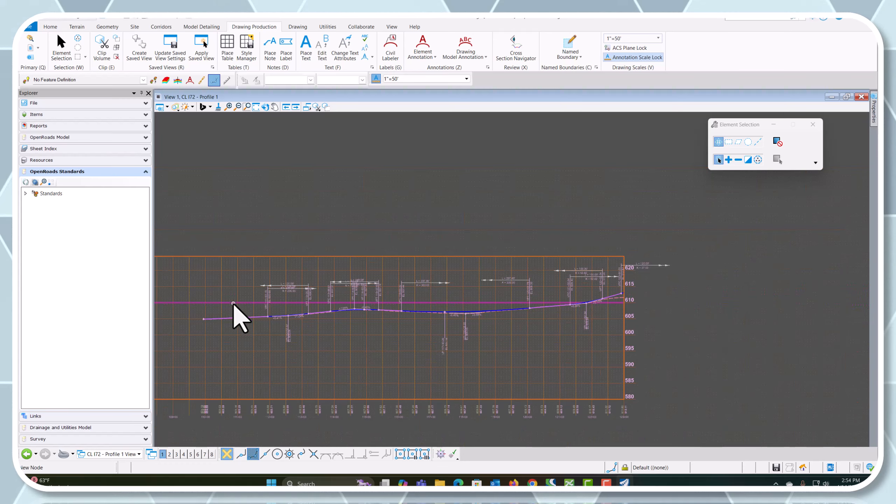
Return to the I72 - Plan 1 drawing model and examine the area around its north arrow
{"action": "left_click", "coordinate": [116, 455]}
{"action": "left_click", "coordinate": [113, 388]}
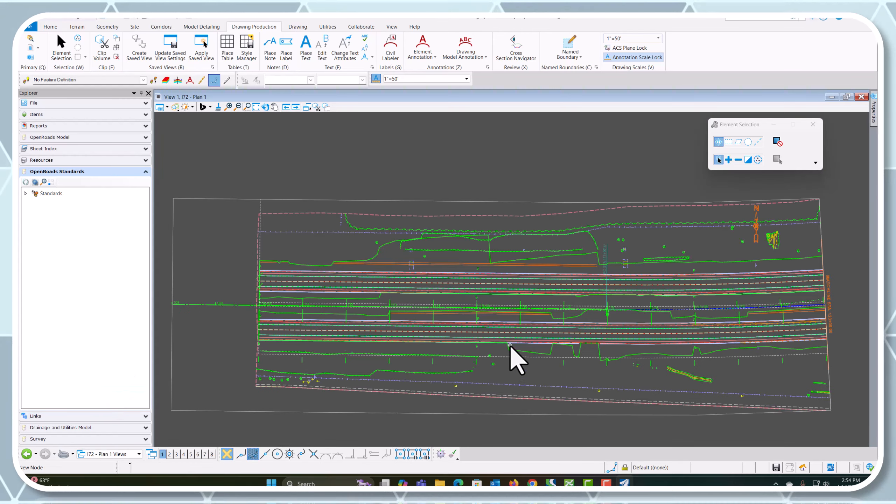
{"action": "scroll", "coordinate": [755, 235], "scroll_direction": "up", "scroll_amount": 3}
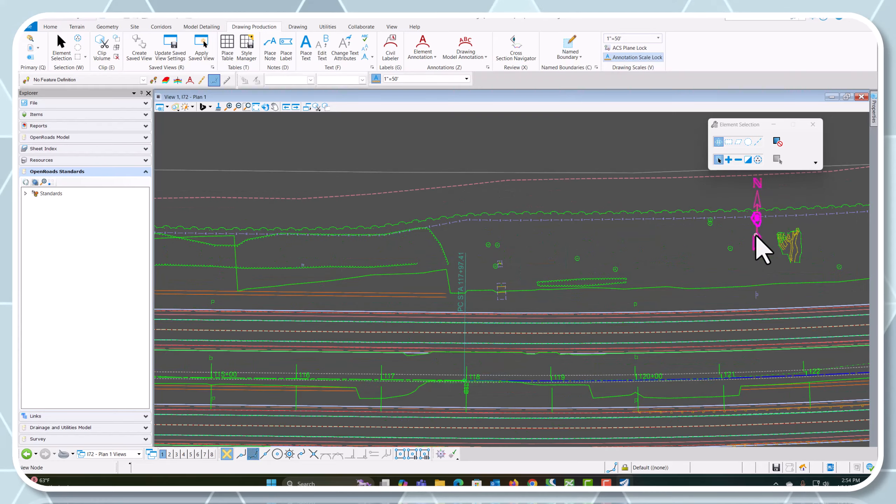
{"action": "scroll", "coordinate": [622, 256], "scroll_direction": "down", "scroll_amount": 1}
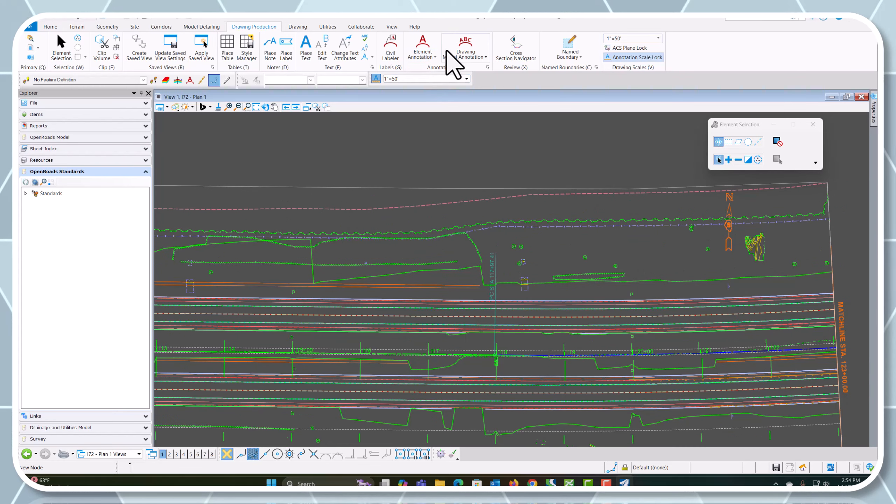
Annotate only the I72 - Plan 1 drawing model with the Bar Scale 50 annotation group, leaving All Drawing Models off
{"action": "left_click", "coordinate": [465, 49]}
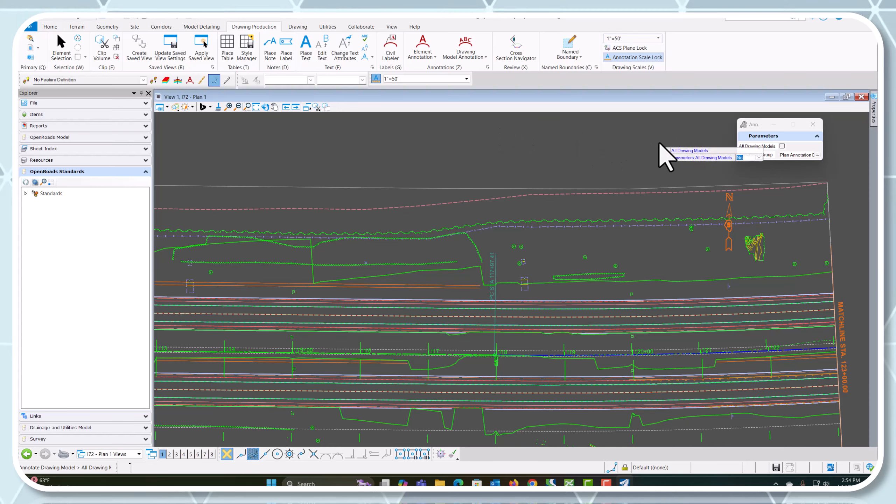
{"action": "left_click", "coordinate": [781, 146]}
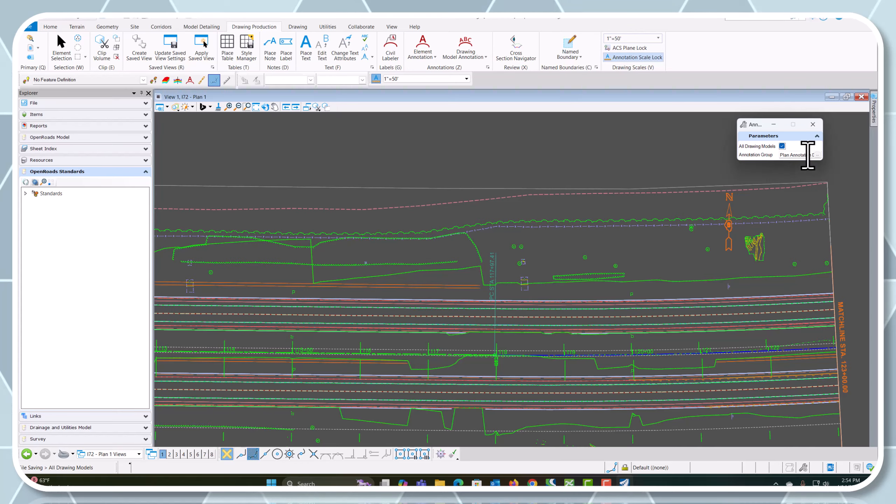
{"action": "left_click", "coordinate": [782, 146]}
{"action": "left_click", "coordinate": [818, 155]}
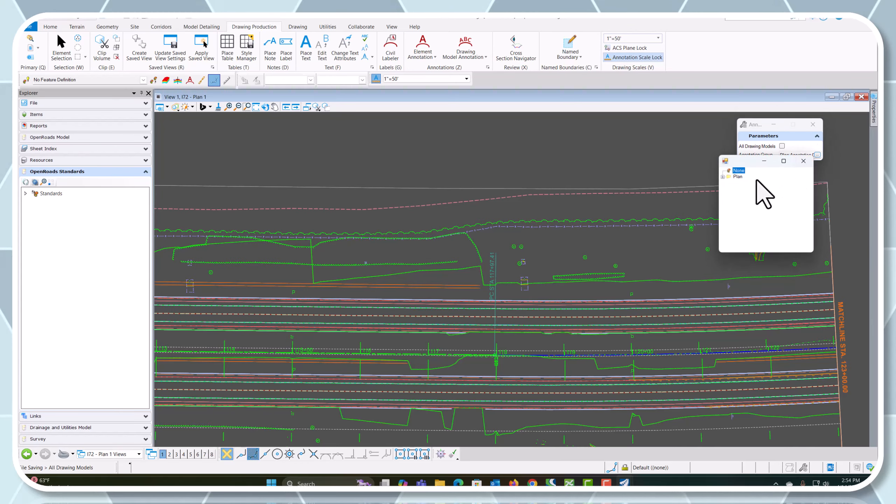
{"action": "left_click", "coordinate": [722, 176]}
{"action": "left_click", "coordinate": [729, 182]}
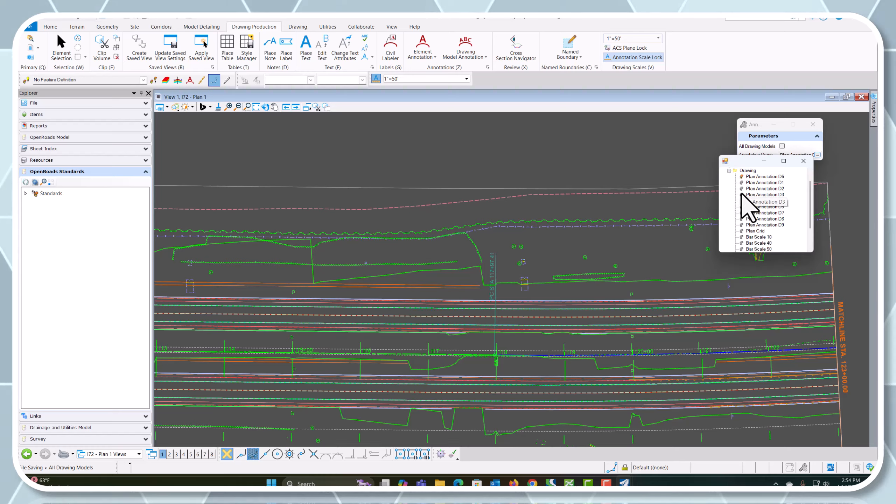
{"action": "scroll", "coordinate": [743, 221], "scroll_direction": "down", "scroll_amount": 3}
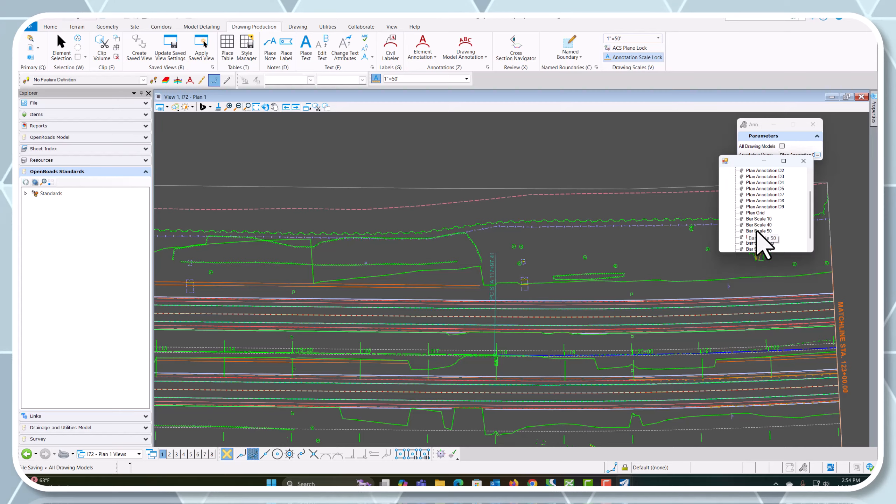
{"action": "double_click", "coordinate": [758, 231]}
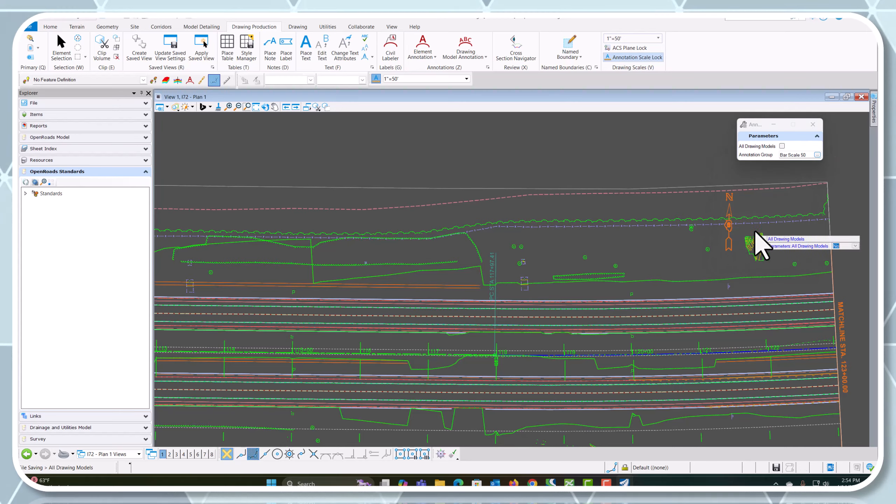
{"action": "left_click", "coordinate": [632, 206]}
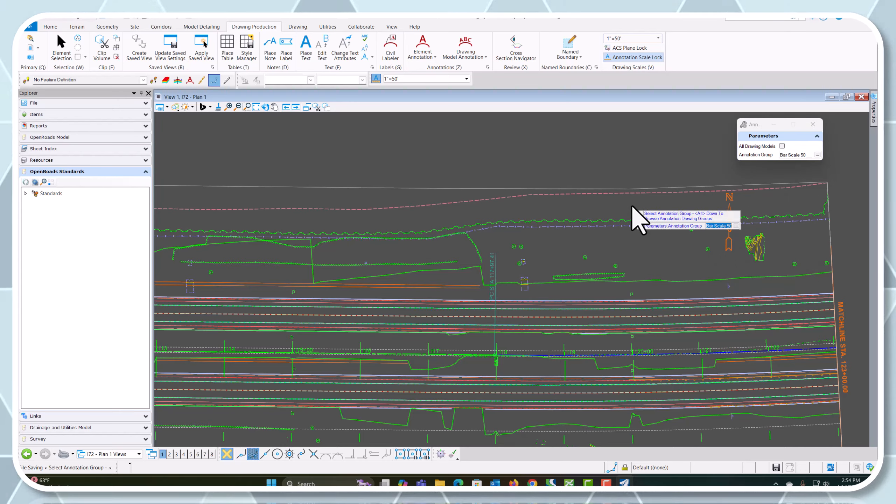
{"action": "left_click", "coordinate": [632, 206]}
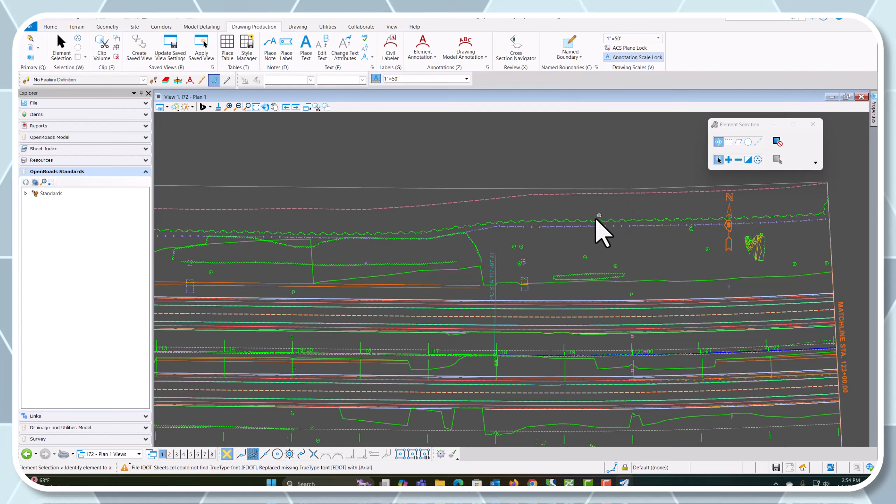
Locate the bar scale in the I72 - Plan 1 drawing and turn on fill display for the view
{"action": "scroll", "coordinate": [578, 245], "scroll_direction": "down", "scroll_amount": 3}
{"action": "scroll", "coordinate": [655, 360], "scroll_direction": "up", "scroll_amount": 4}
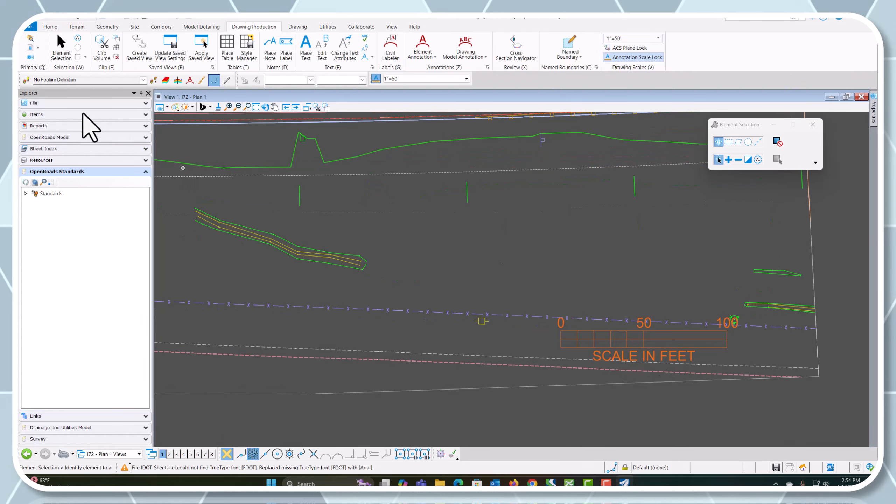
{"action": "left_click", "coordinate": [160, 107]}
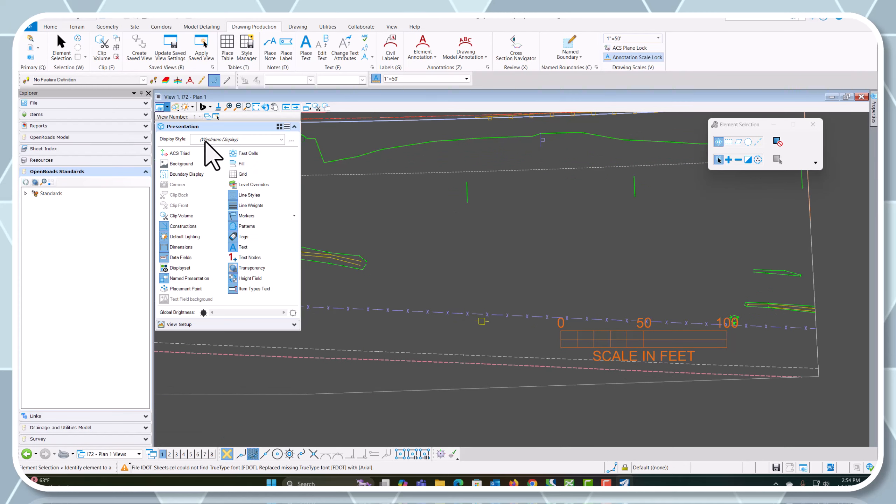
{"action": "left_click", "coordinate": [247, 165]}
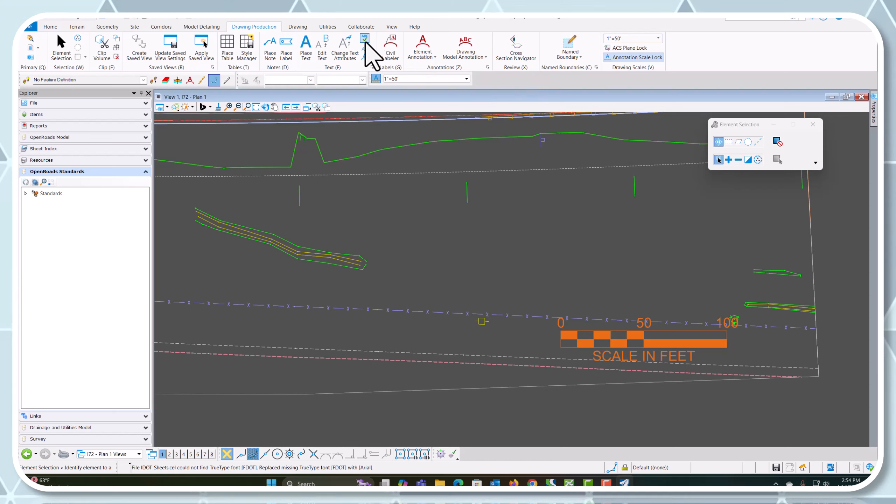
Move the bar scale in the I72 - Plan 1 drawing to just below the north arrow, centered beneath it
{"action": "left_click", "coordinate": [298, 26]}
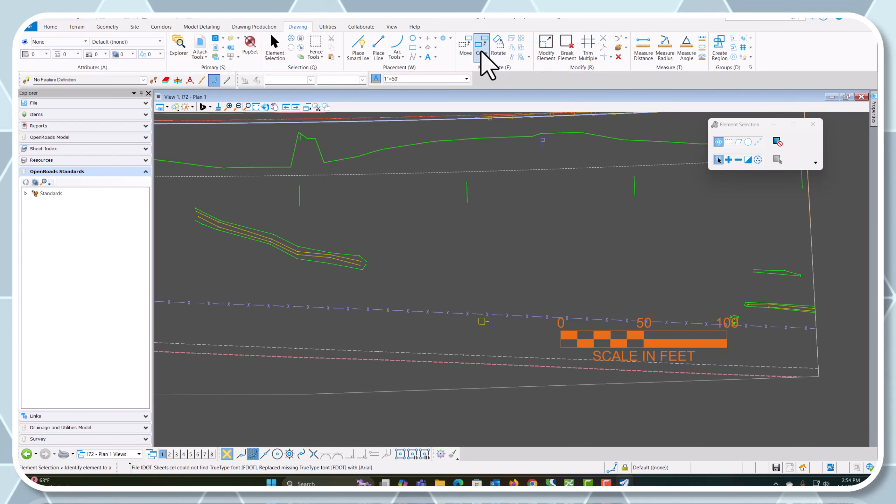
{"action": "left_click", "coordinate": [465, 45]}
{"action": "left_click", "coordinate": [645, 346]}
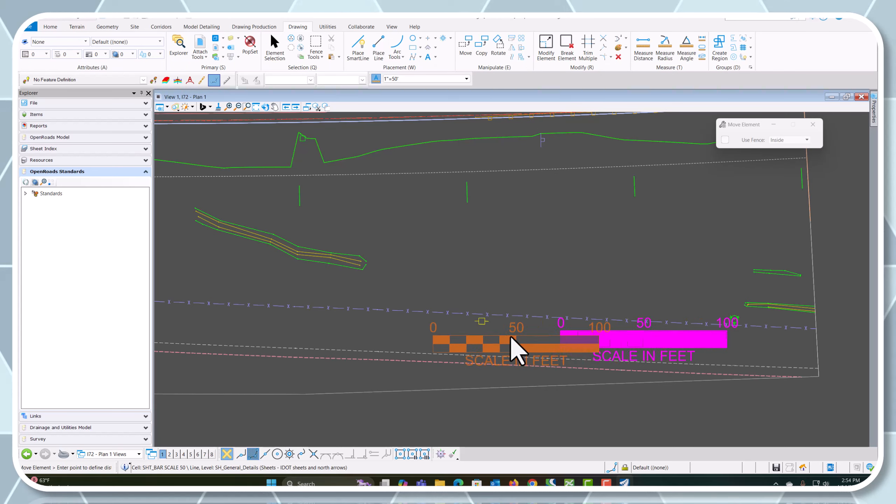
{"action": "scroll", "coordinate": [507, 352], "scroll_direction": "down", "scroll_amount": 5}
{"action": "scroll", "coordinate": [522, 208], "scroll_direction": "up", "scroll_amount": 2}
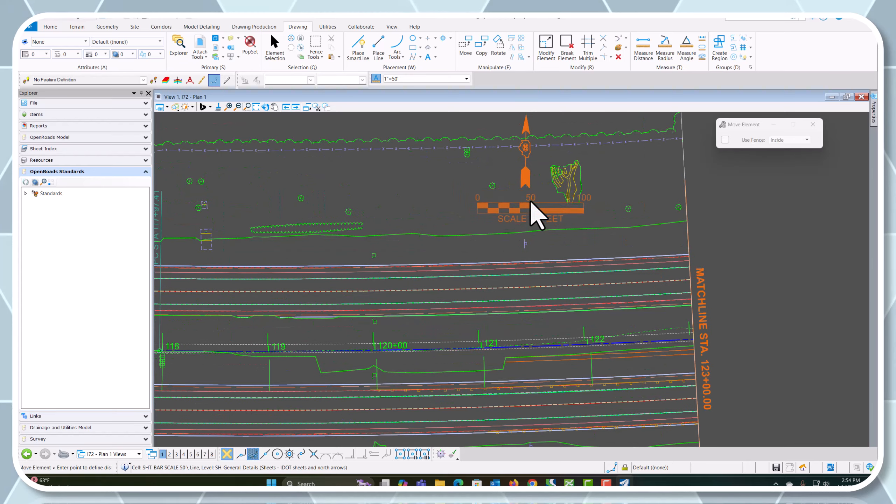
{"action": "scroll", "coordinate": [531, 215], "scroll_direction": "up", "scroll_amount": 1}
{"action": "left_click", "coordinate": [526, 209]}
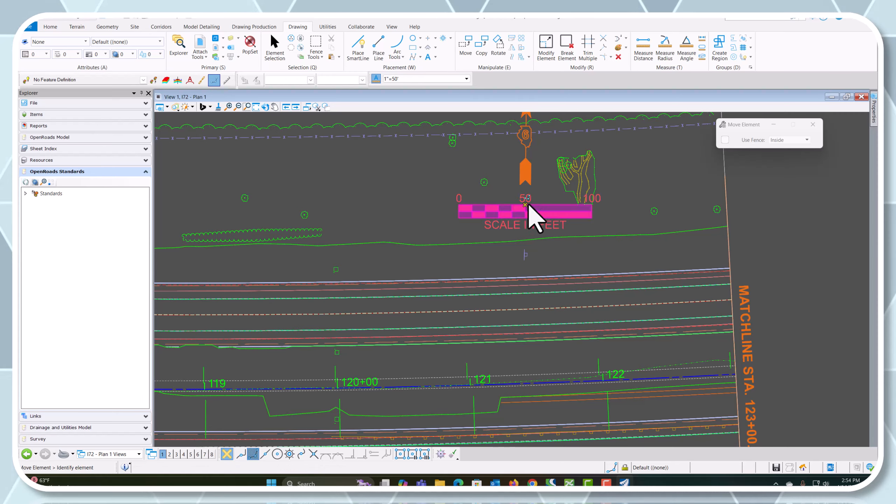
Save the file and fit the entire I72 - Plan 1 drawing in the view
{"action": "scroll", "coordinate": [496, 206], "scroll_direction": "down", "scroll_amount": 2}
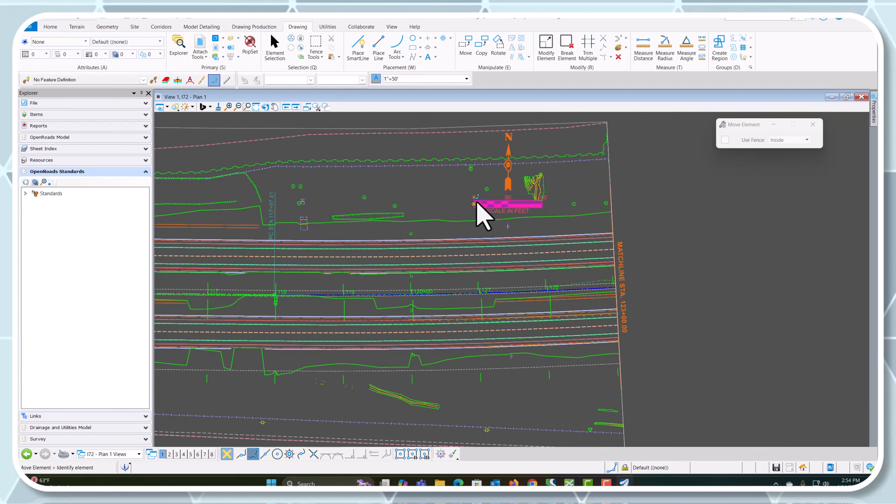
{"action": "scroll", "coordinate": [529, 286], "scroll_direction": "down", "scroll_amount": 2}
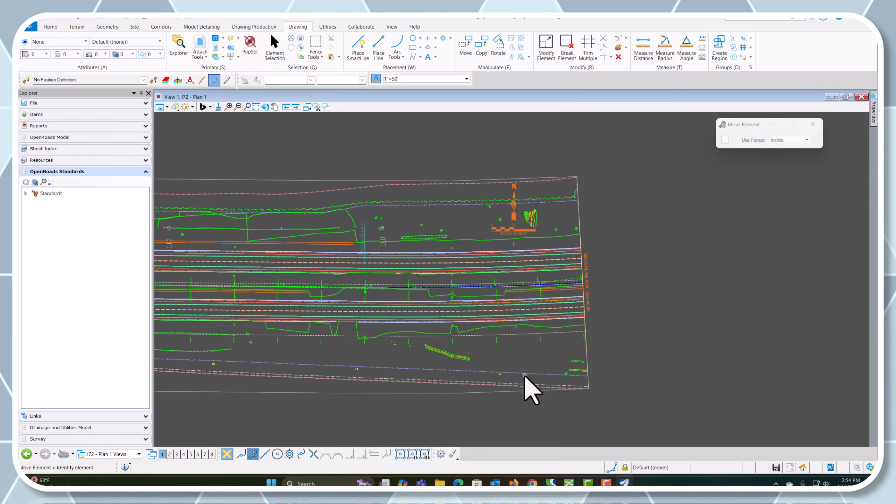
{"action": "key", "text": "ctrl+s"}
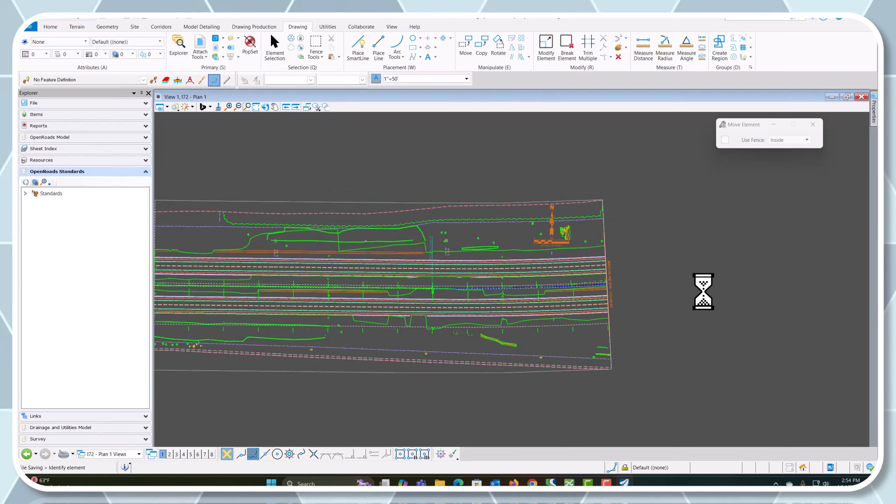
{"action": "scroll", "coordinate": [702, 290], "scroll_direction": "down", "scroll_amount": 2}
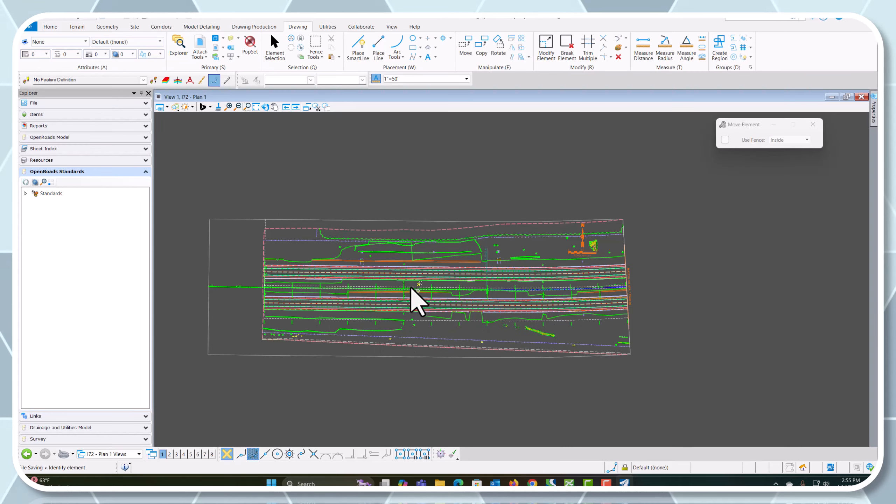
{"action": "mouse_move", "coordinate": [400, 267]}
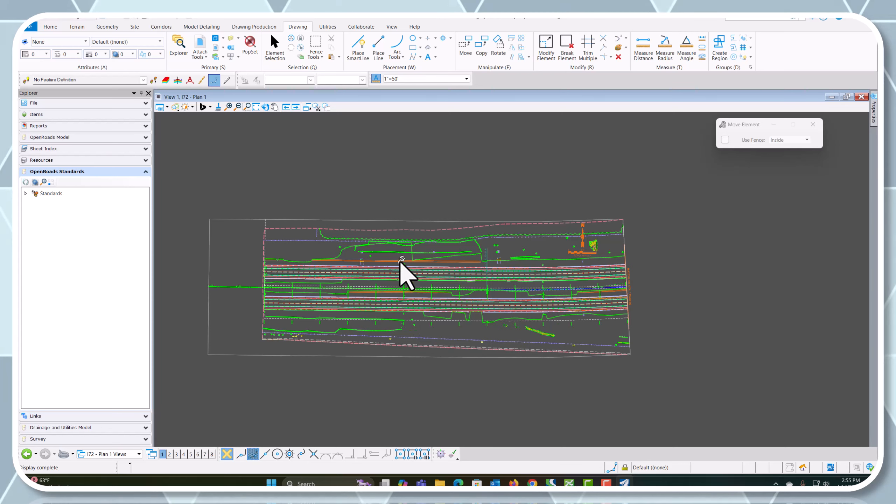
{"action": "left_click", "coordinate": [256, 107]}
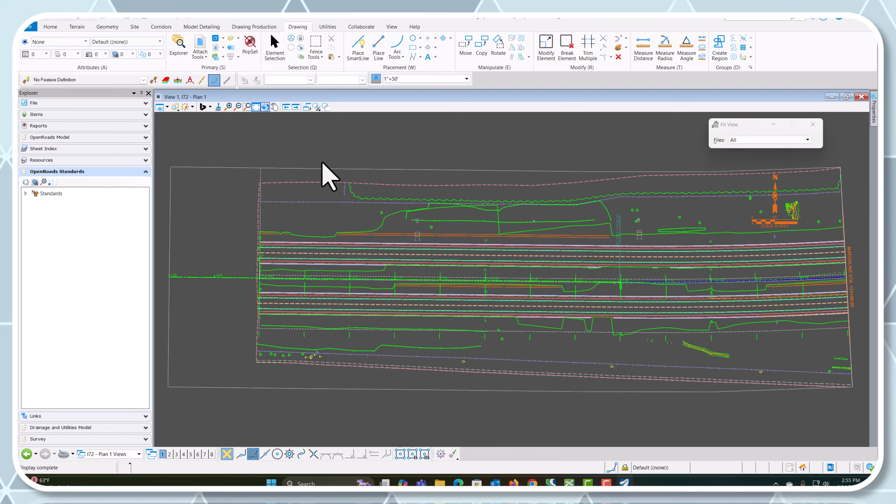